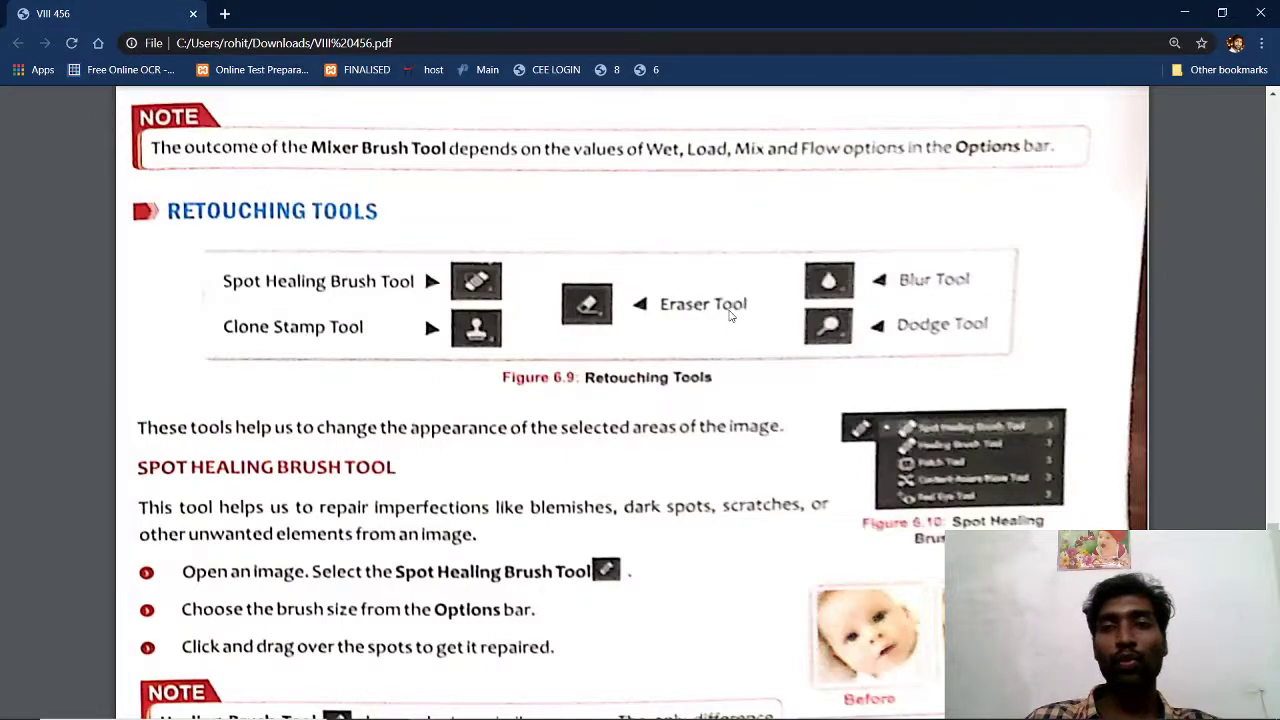
Read through the retouching tools pages of the textbook PDF up to the Type Tool section on page 35.
{"action": "scroll", "coordinate": [730, 316], "scroll_direction": "down", "scroll_amount": 2}
{"action": "scroll", "coordinate": [615, 266], "scroll_direction": "down", "scroll_amount": 2}
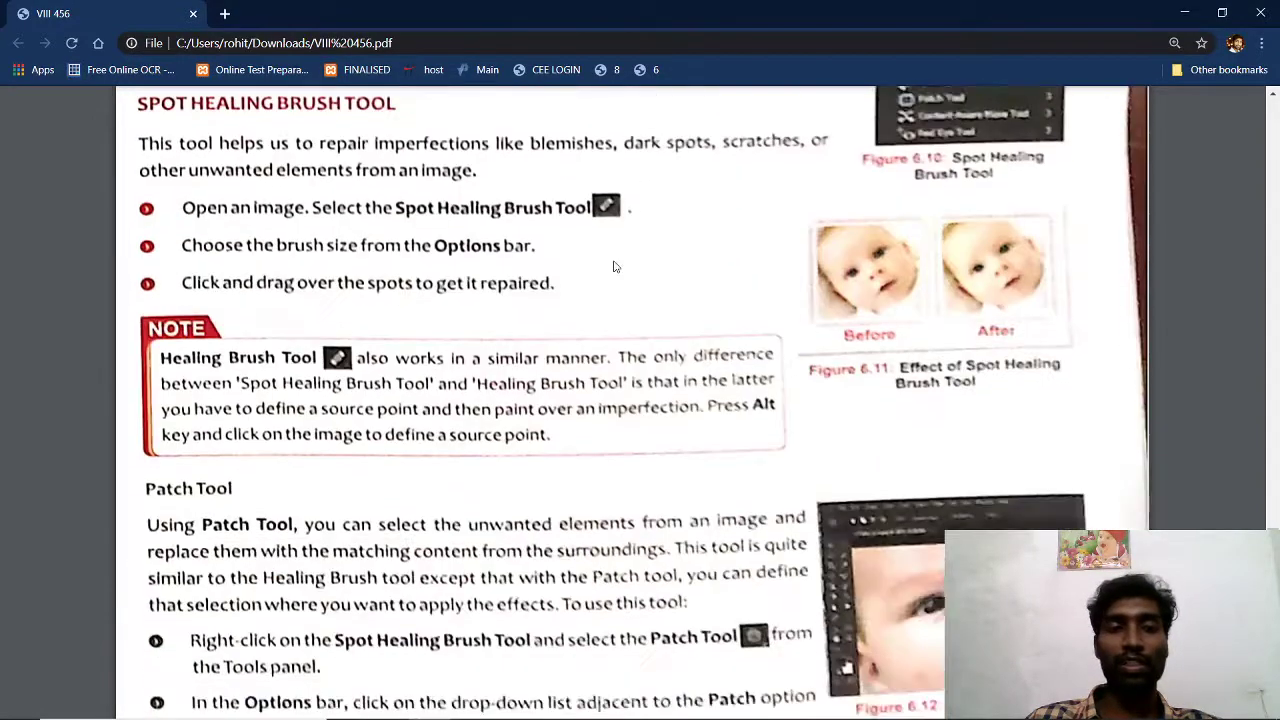
{"action": "scroll", "coordinate": [615, 266], "scroll_direction": "down", "scroll_amount": 14}
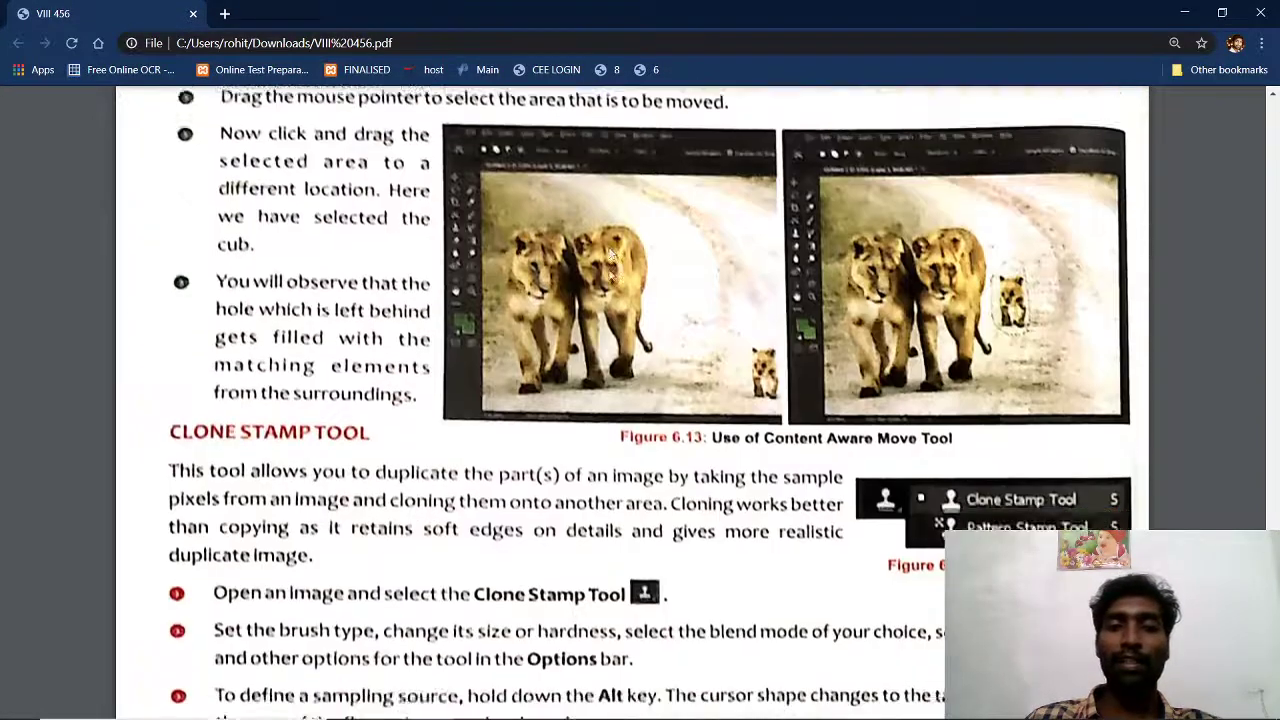
{"action": "scroll", "coordinate": [611, 256], "scroll_direction": "down", "scroll_amount": 14}
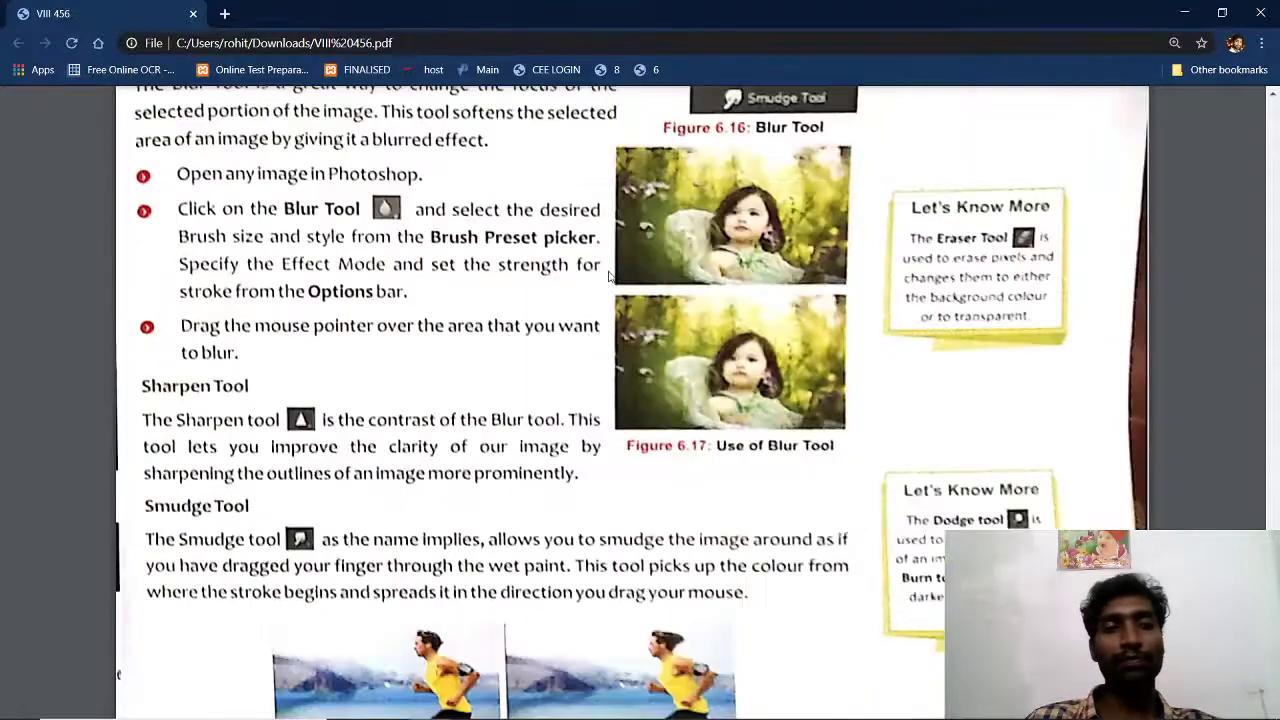
{"action": "scroll", "coordinate": [607, 278], "scroll_direction": "down", "scroll_amount": 10}
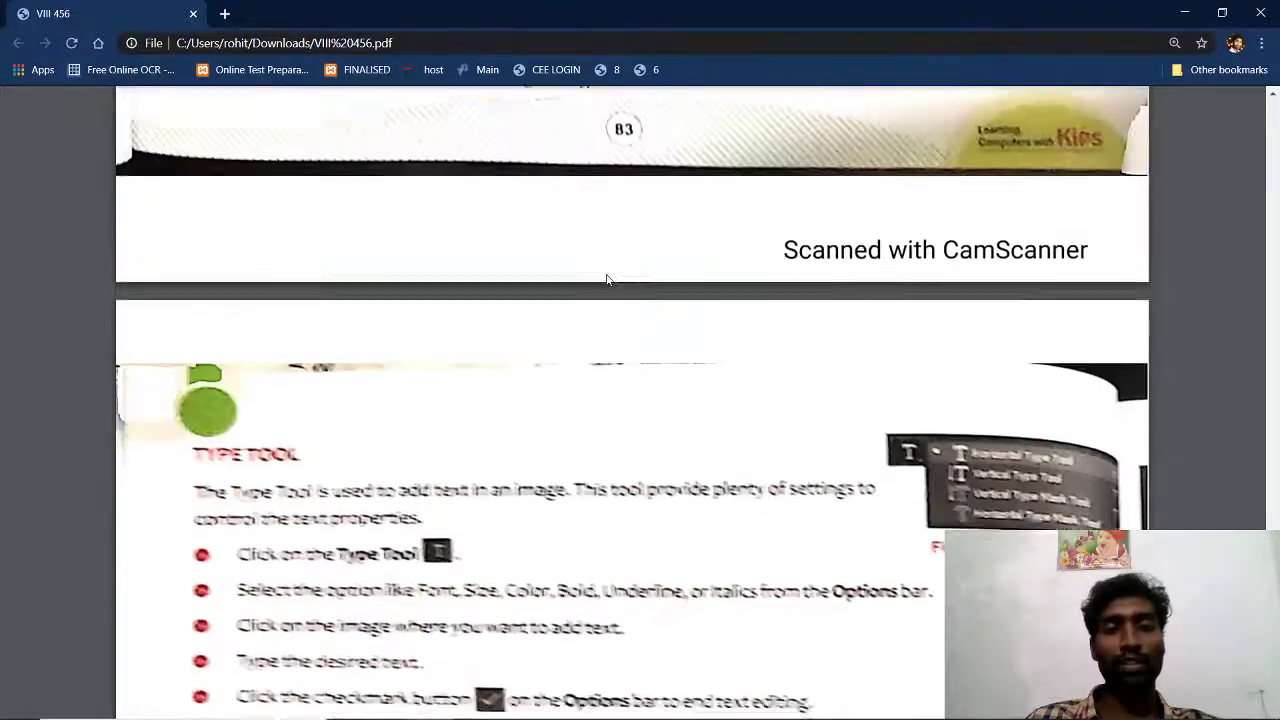
{"action": "scroll", "coordinate": [607, 280], "scroll_direction": "down", "scroll_amount": 6}
{"action": "scroll", "coordinate": [607, 280], "scroll_direction": "up", "scroll_amount": 3}
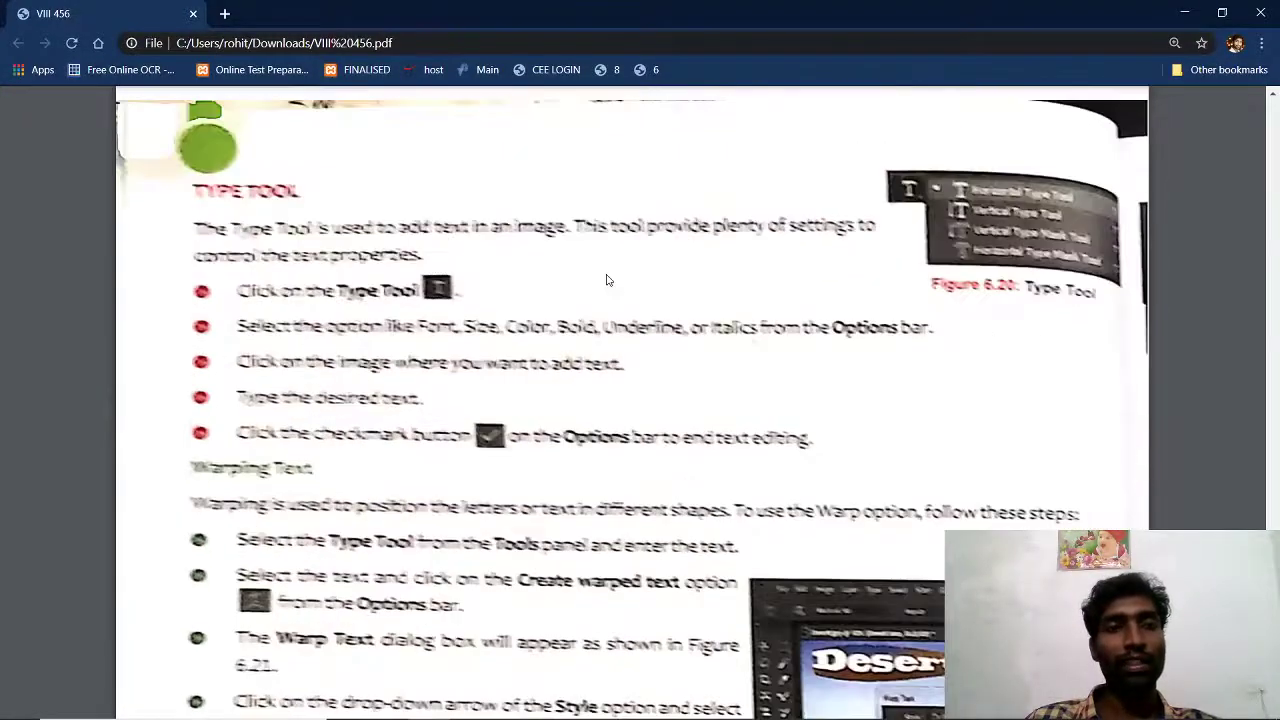
{"action": "scroll", "coordinate": [607, 280], "scroll_direction": "up", "scroll_amount": 1}
{"action": "mouse_move", "coordinate": [787, 102]}
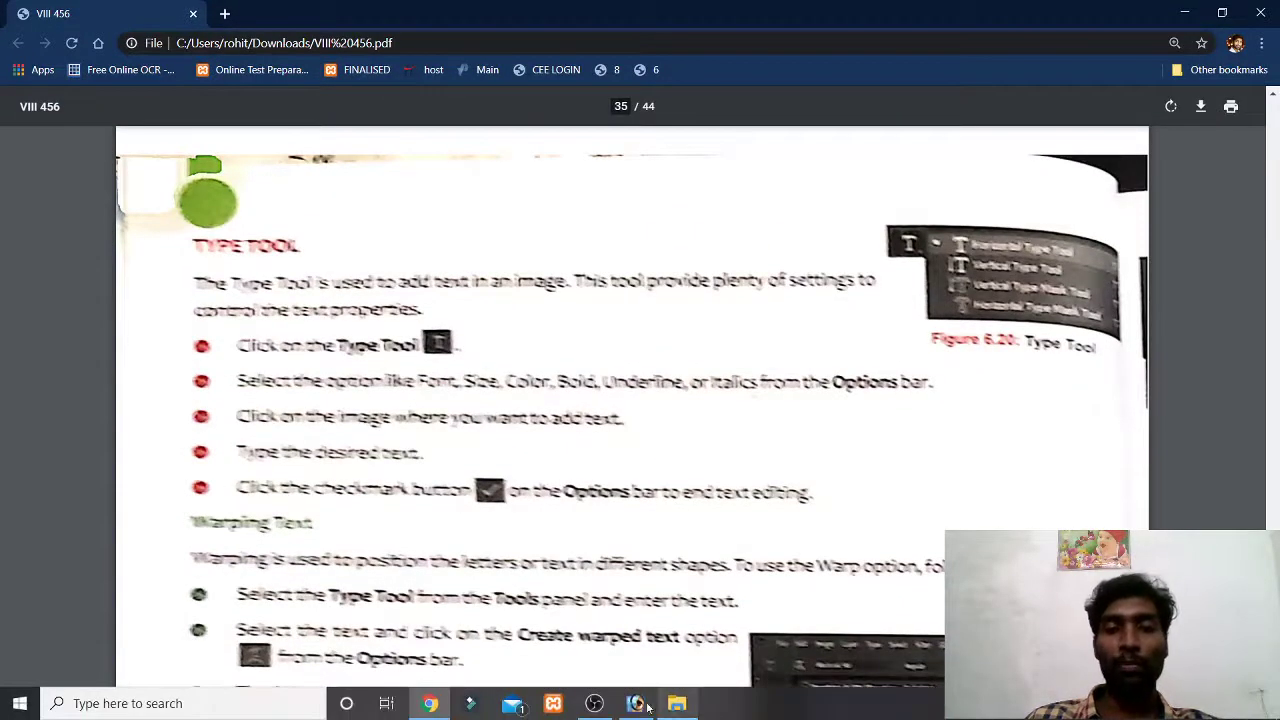
Switch to Adobe Photoshop, bring the pink flower image to the front and move its window toward the middle of the workspace.
{"action": "left_click", "coordinate": [630, 703]}
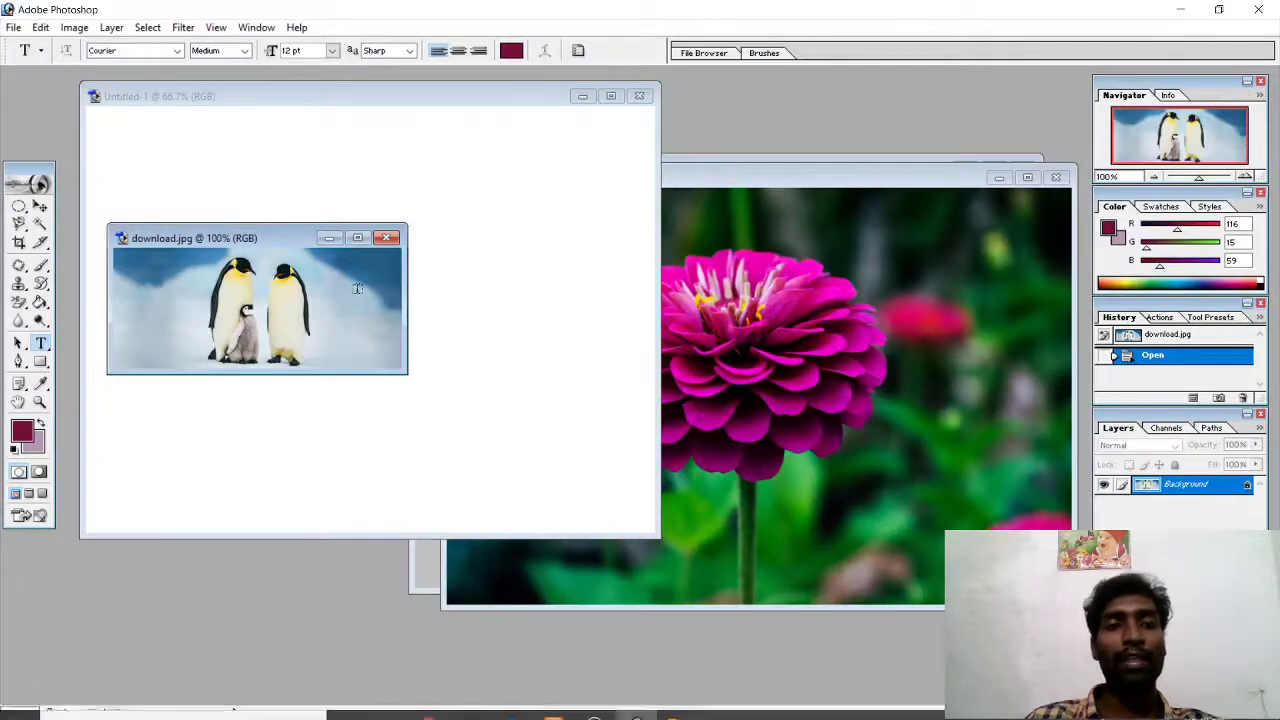
{"action": "left_click", "coordinate": [725, 181]}
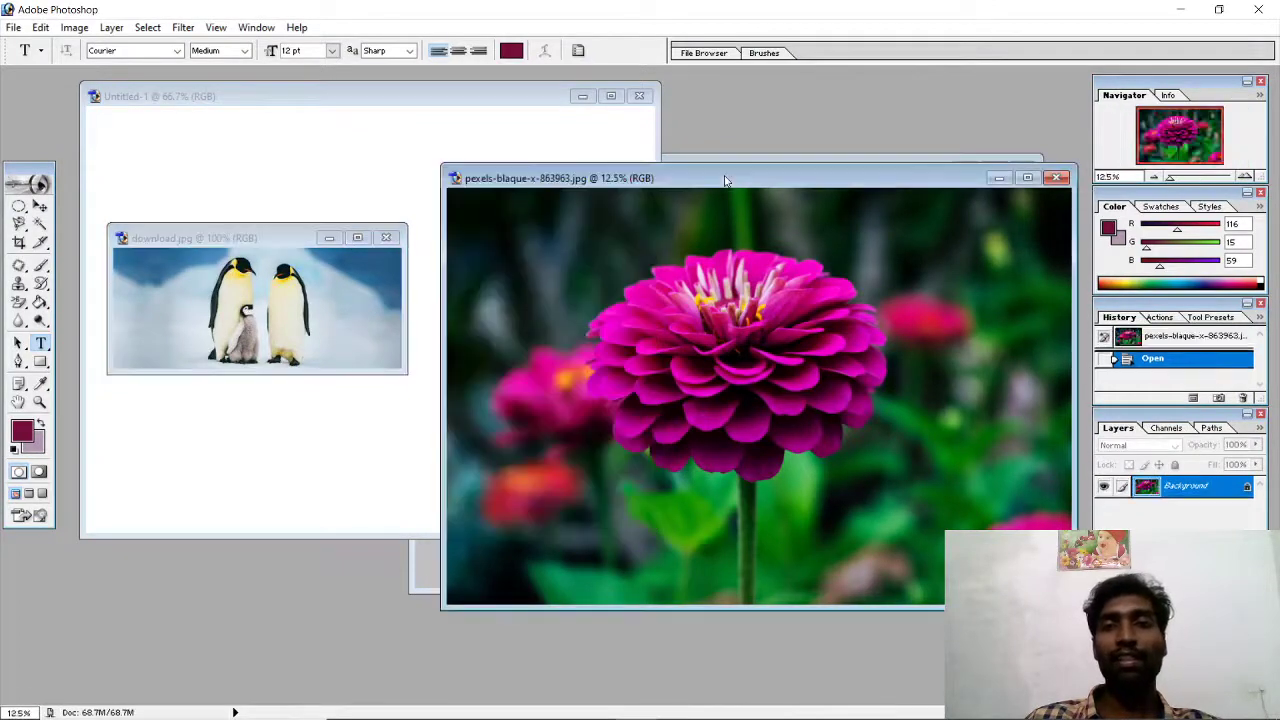
{"action": "left_click_drag", "start_coordinate": [725, 181], "coordinate": [532, 143]}
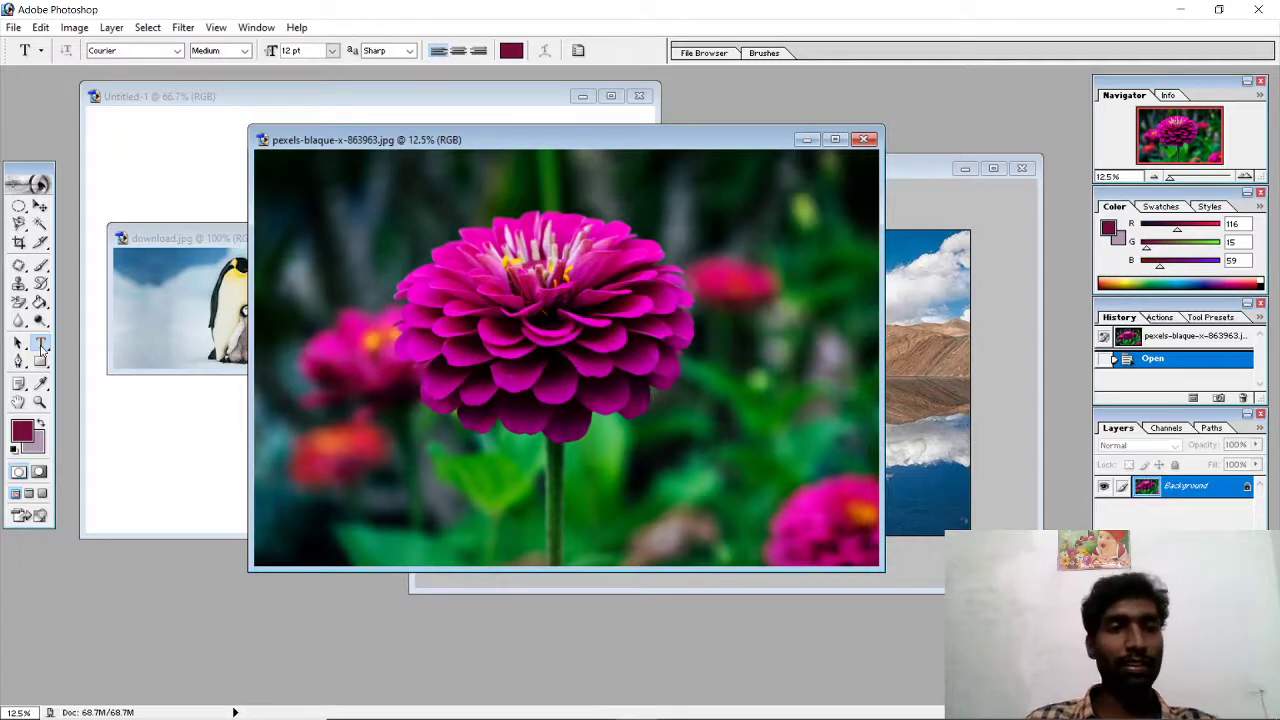
Start a horizontal text line above the flower and set its font size to 72 pt.
{"action": "left_click", "coordinate": [380, 208]}
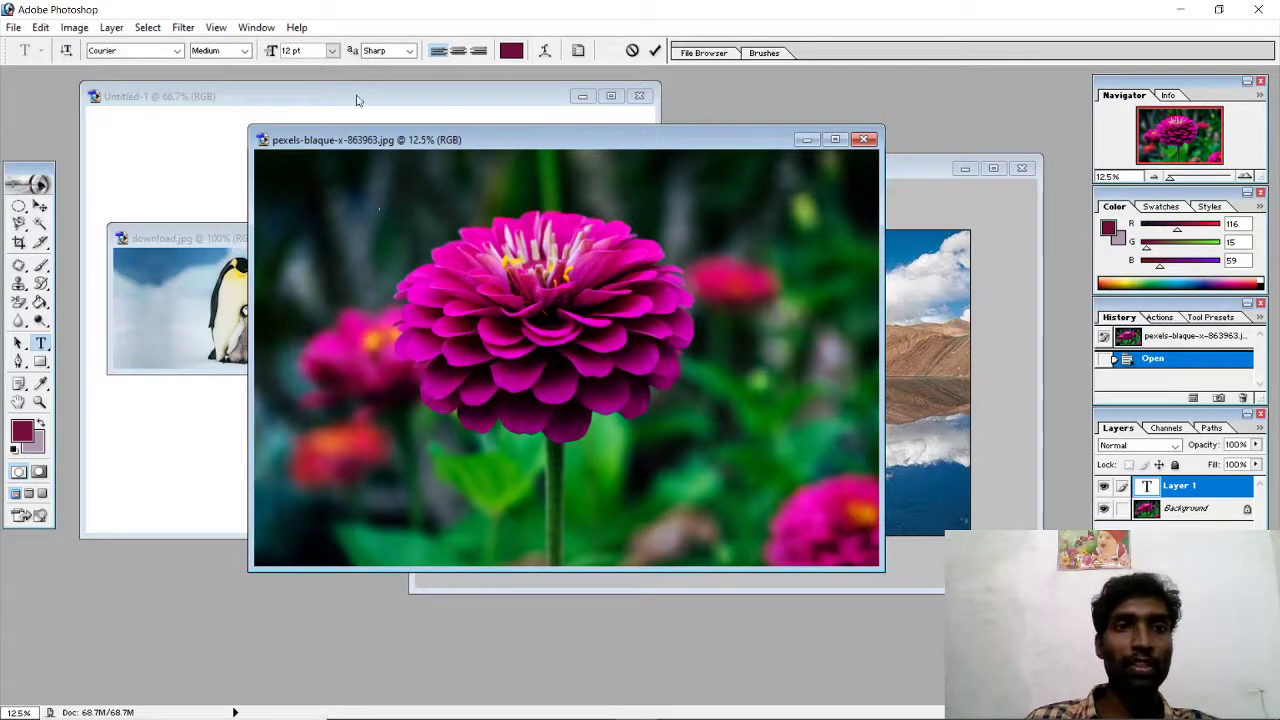
{"action": "left_click", "coordinate": [333, 51]}
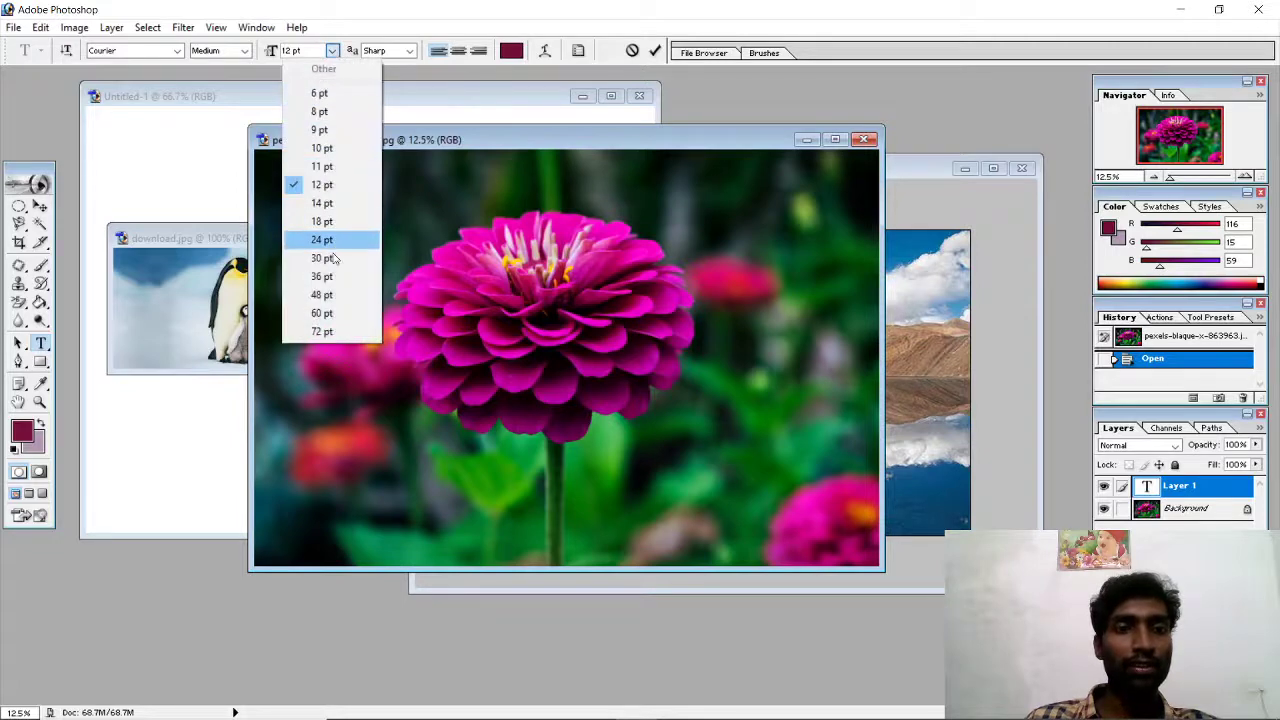
{"action": "left_click", "coordinate": [323, 330]}
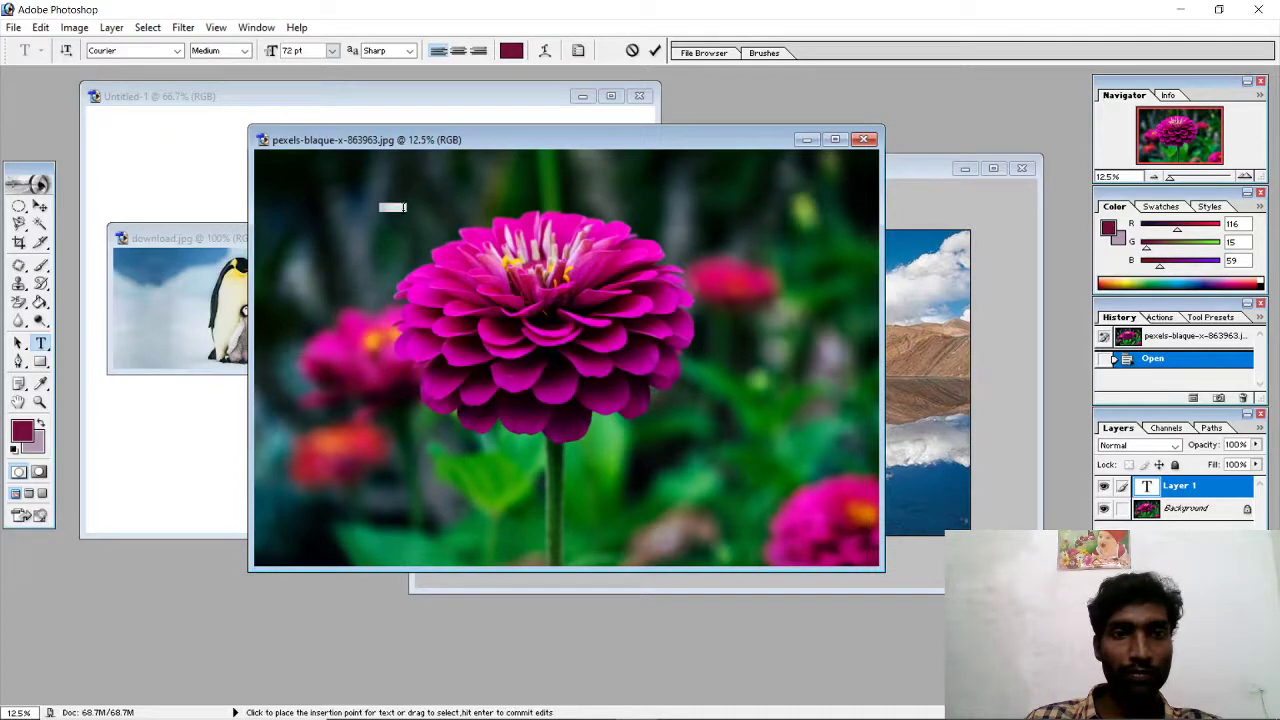
{"action": "left_click", "coordinate": [331, 50]}
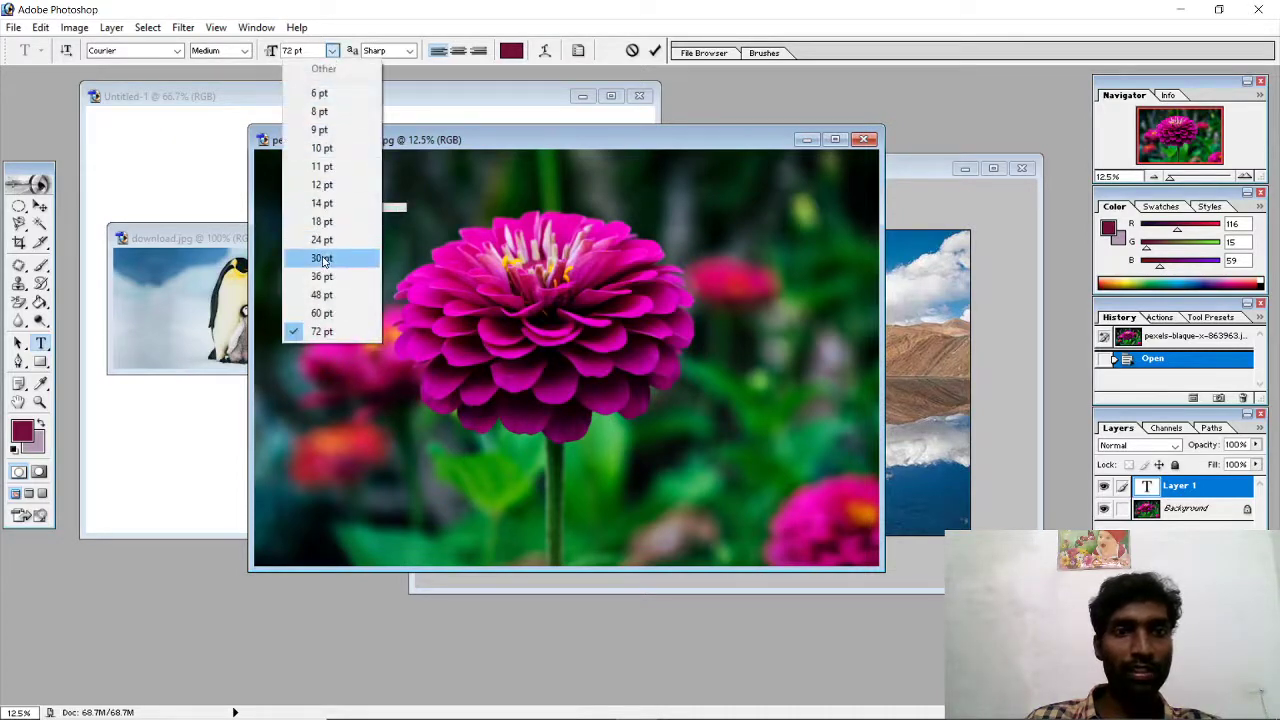
{"action": "left_click", "coordinate": [325, 331]}
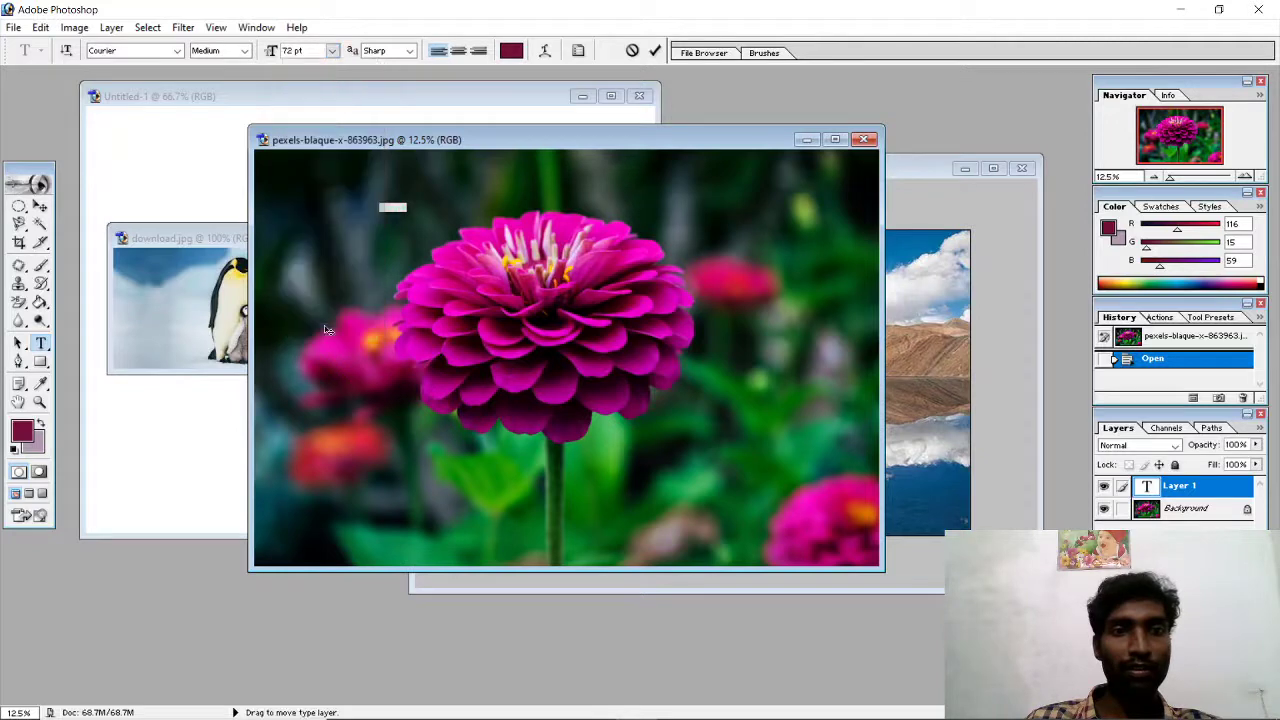
Maximise the flower image's window and enlarge the image to about 20% zoom.
{"action": "double_click", "coordinate": [400, 140]}
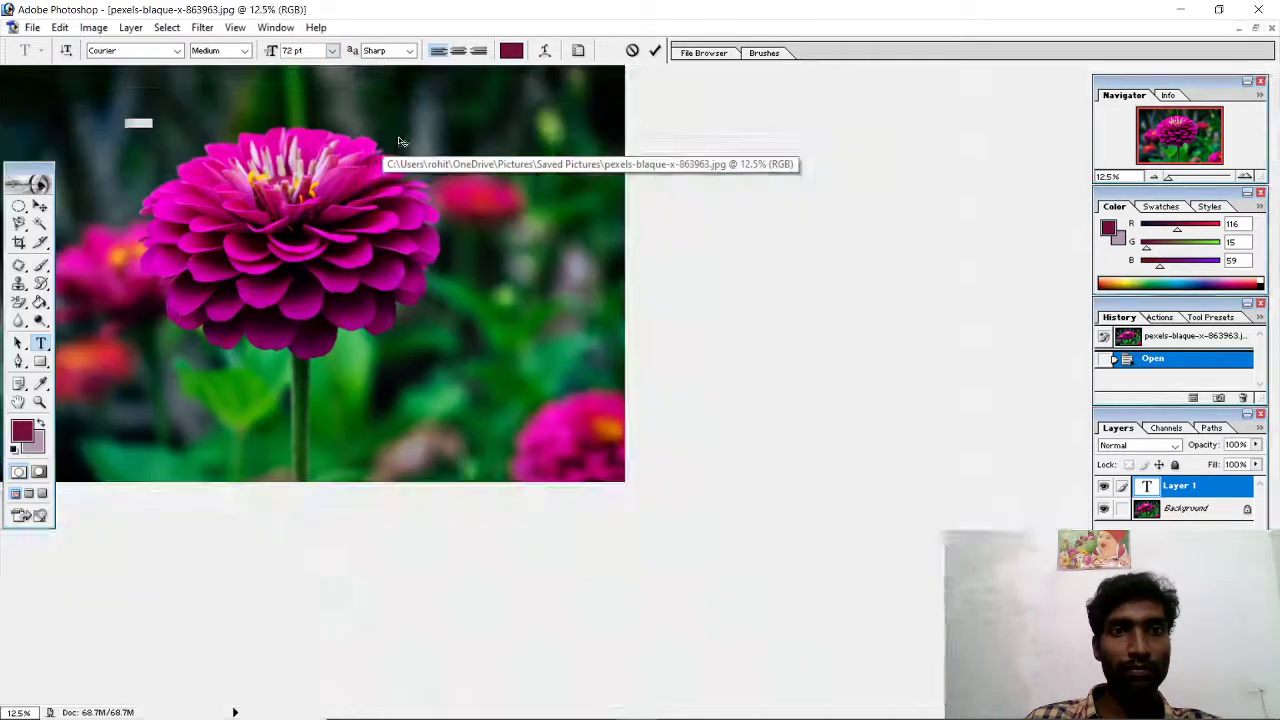
{"action": "key", "text": "ctrl+plus"}
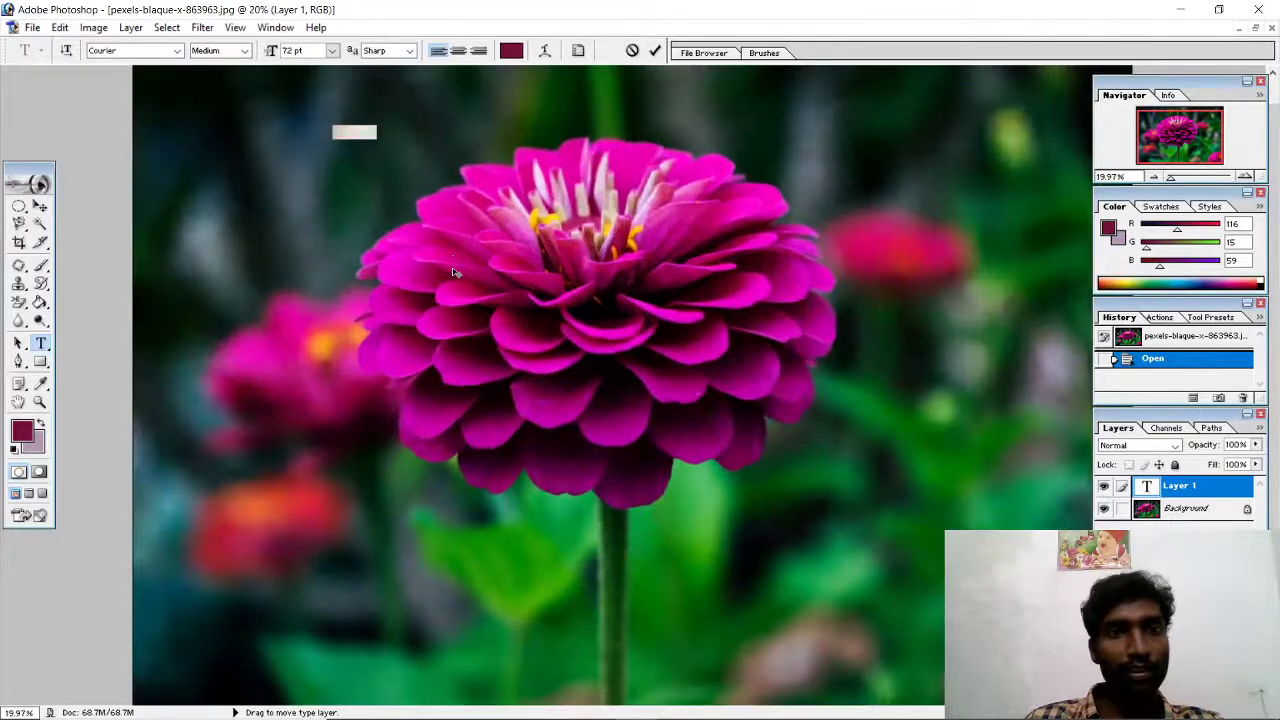
Set the text colour to off-white F3EDE3 and replace the placed text with "welcome".
{"action": "left_click", "coordinate": [360, 132]}
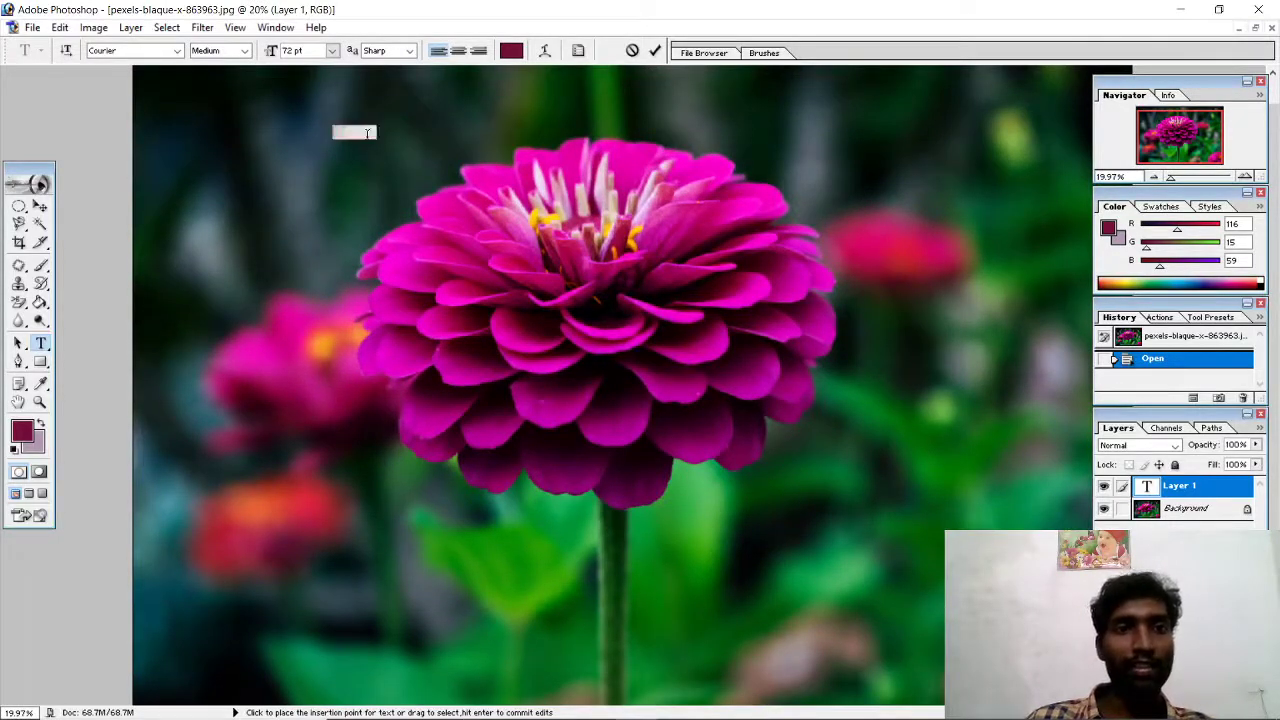
{"action": "left_click", "coordinate": [511, 50]}
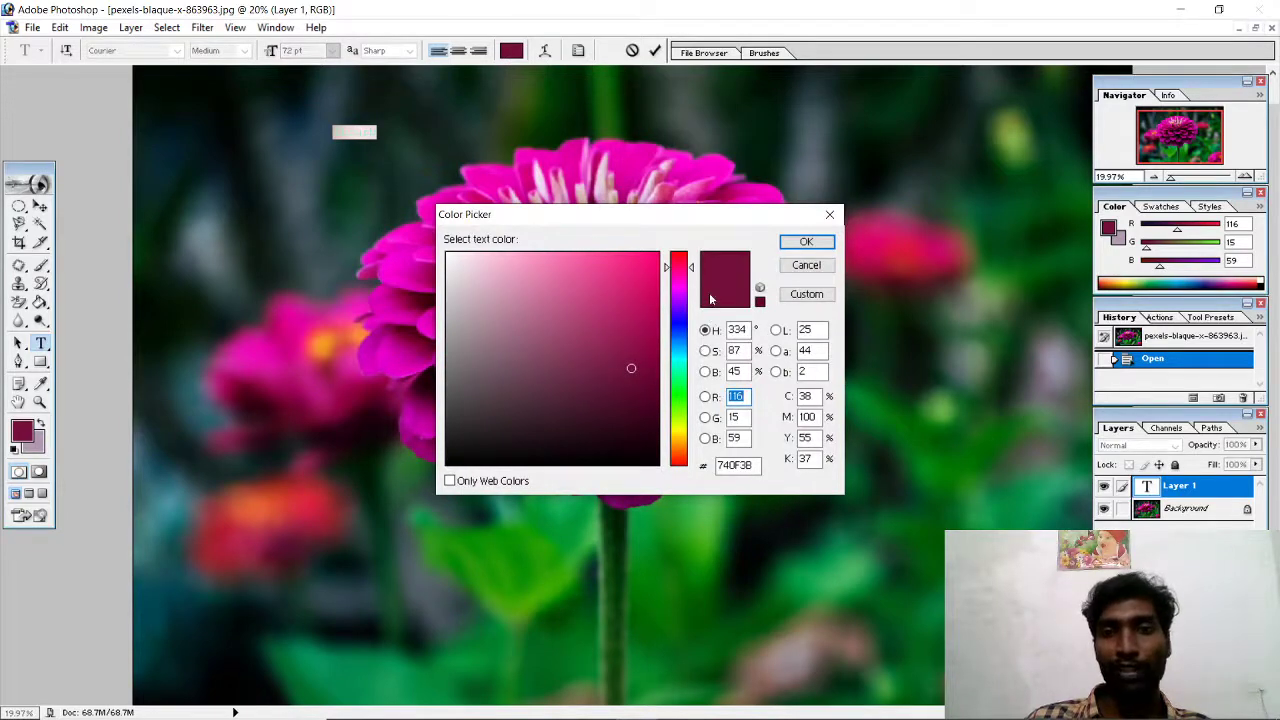
{"action": "left_click", "coordinate": [682, 445]}
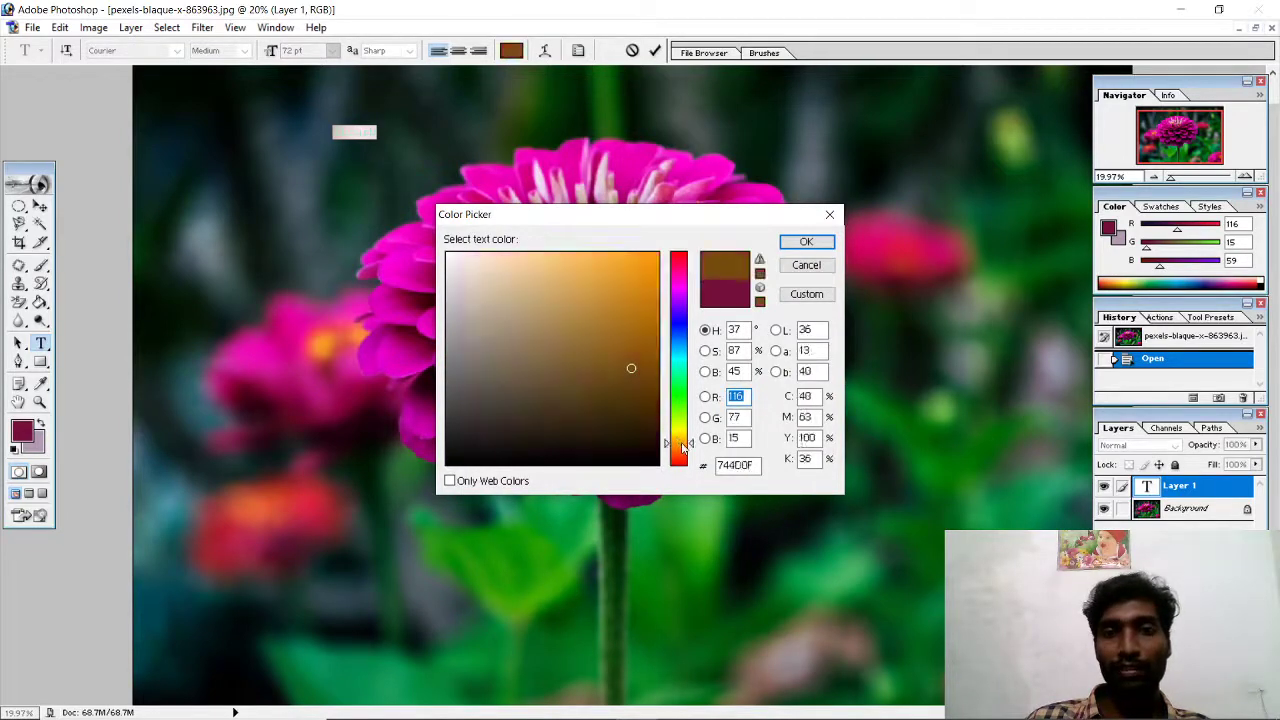
{"action": "left_click", "coordinate": [460, 262]}
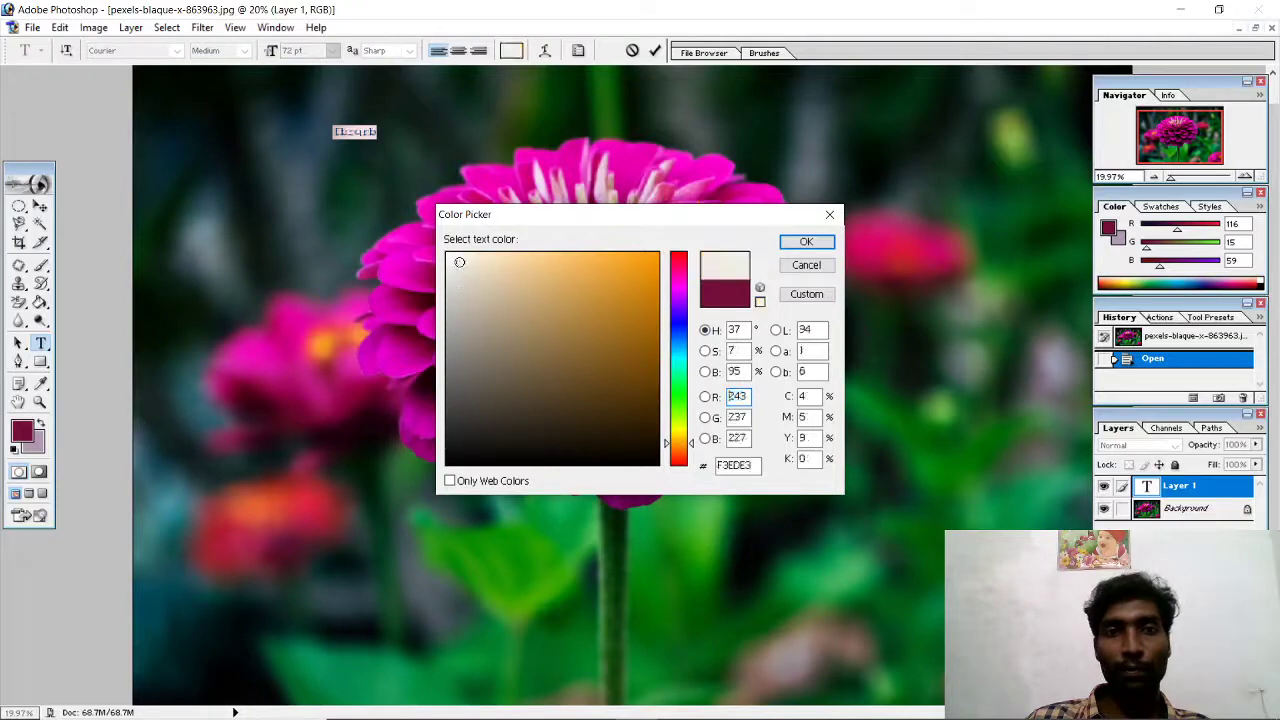
{"action": "left_click", "coordinate": [809, 243]}
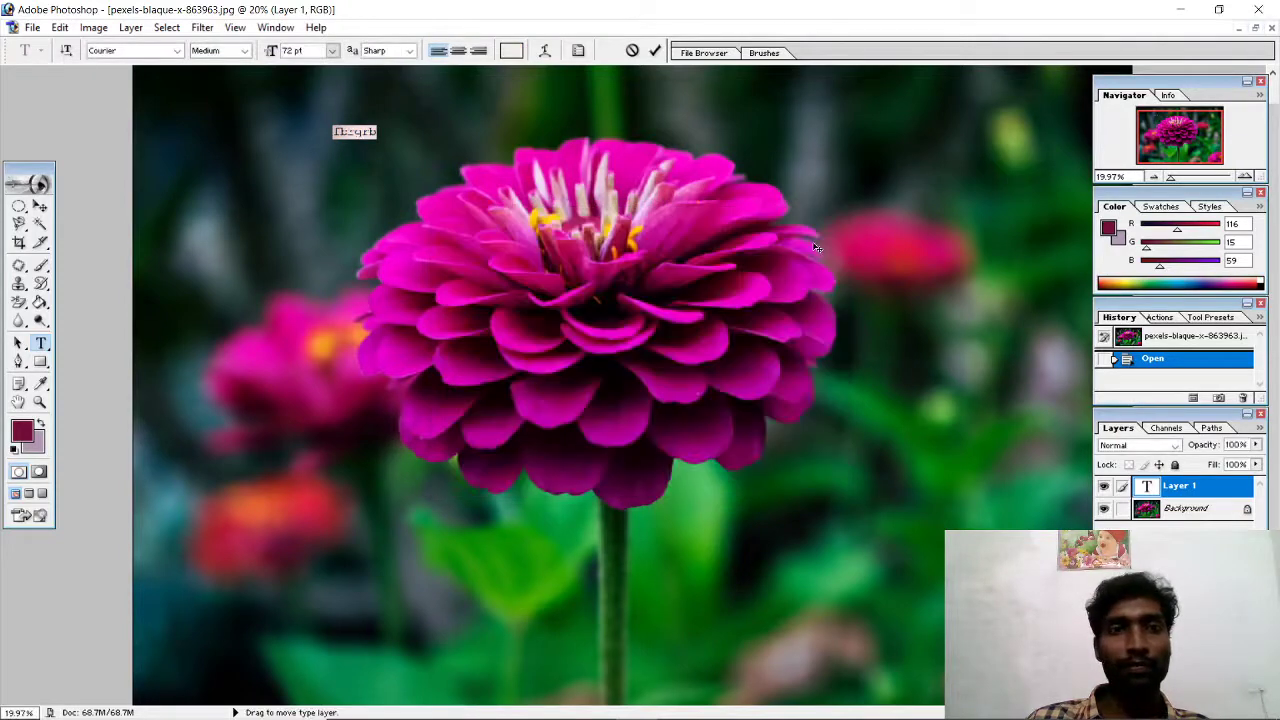
{"action": "type", "text": "welcome"}
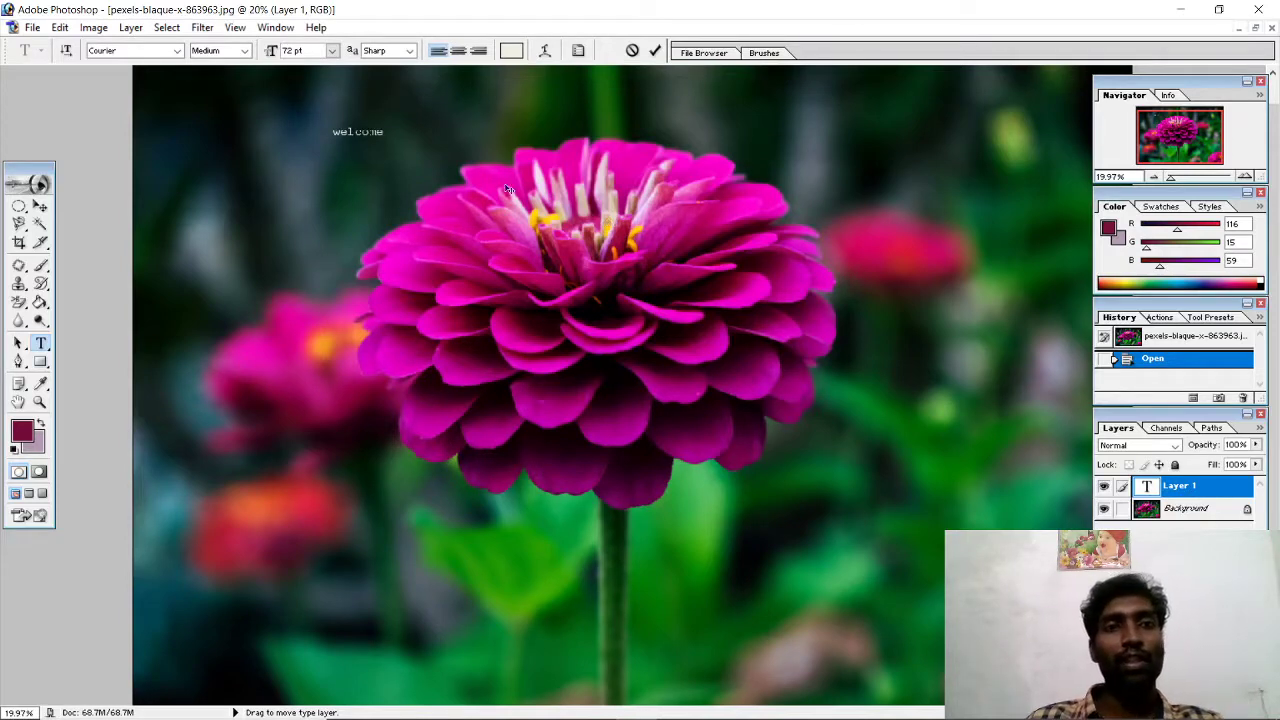
Try the Freestyle Script font on the word "welcome", and set it to HelvLight instead.
{"action": "double_click", "coordinate": [360, 132]}
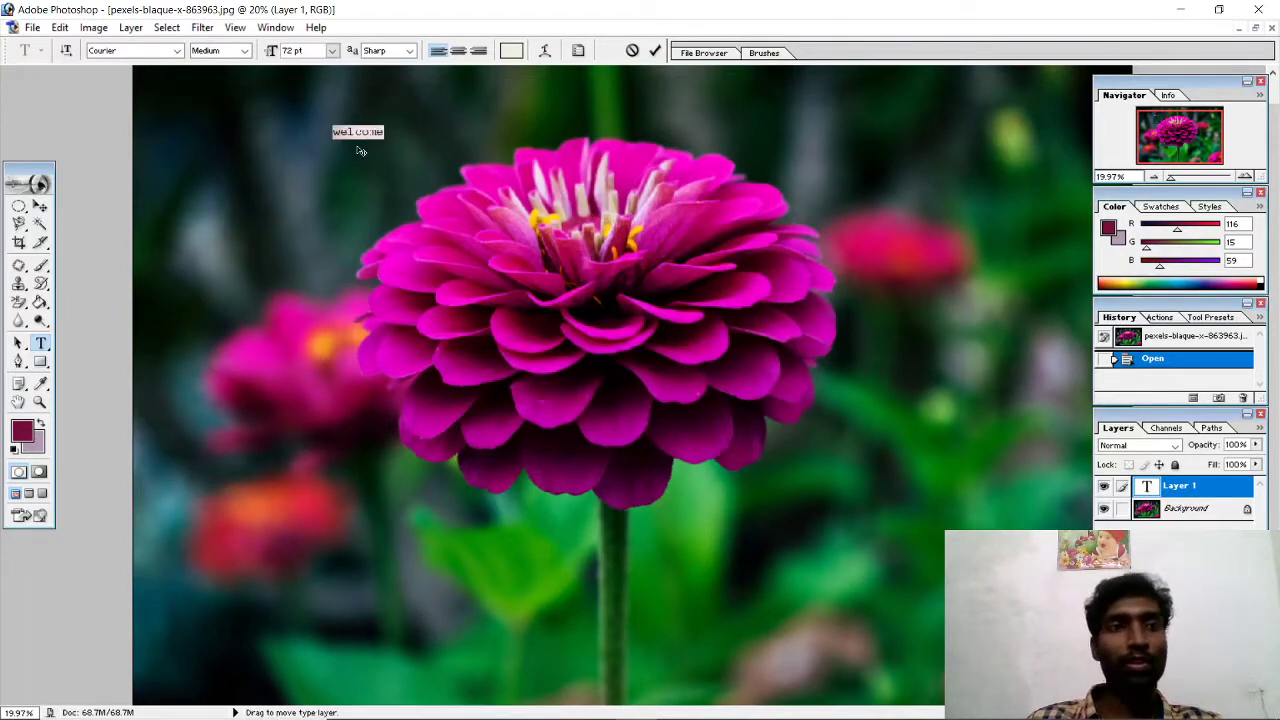
{"action": "left_click", "coordinate": [177, 52]}
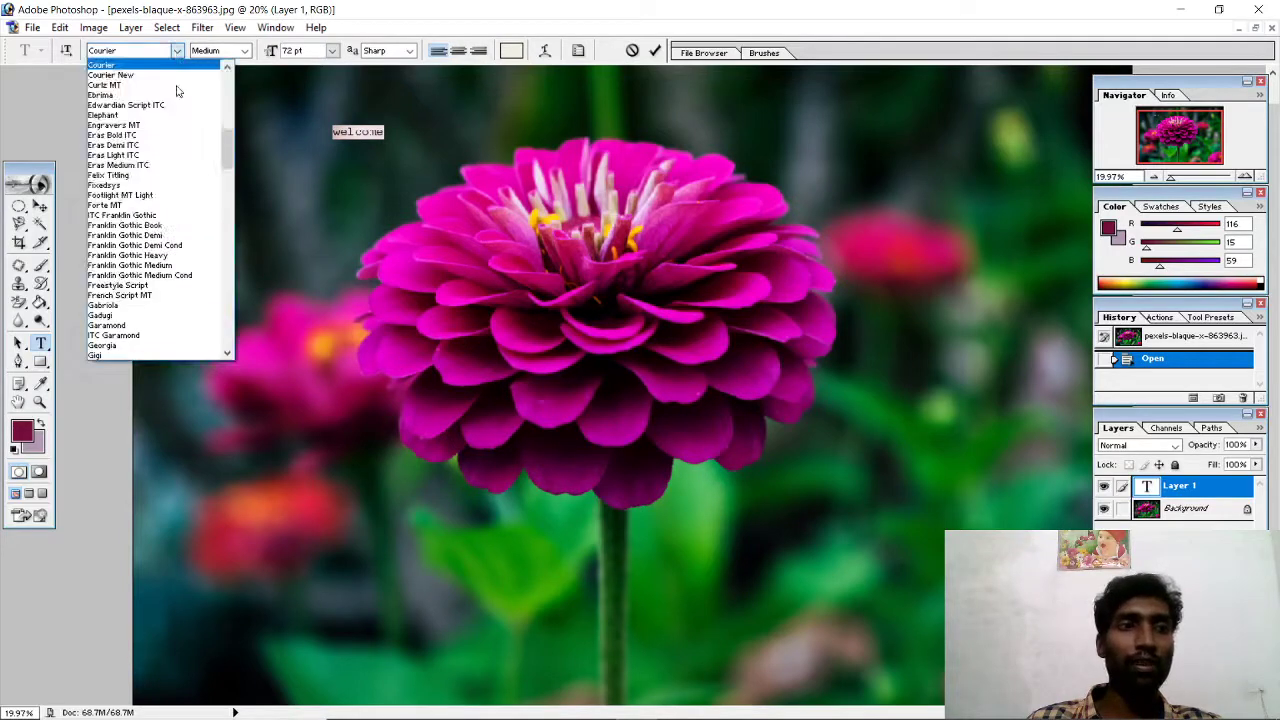
{"action": "left_click", "coordinate": [143, 289]}
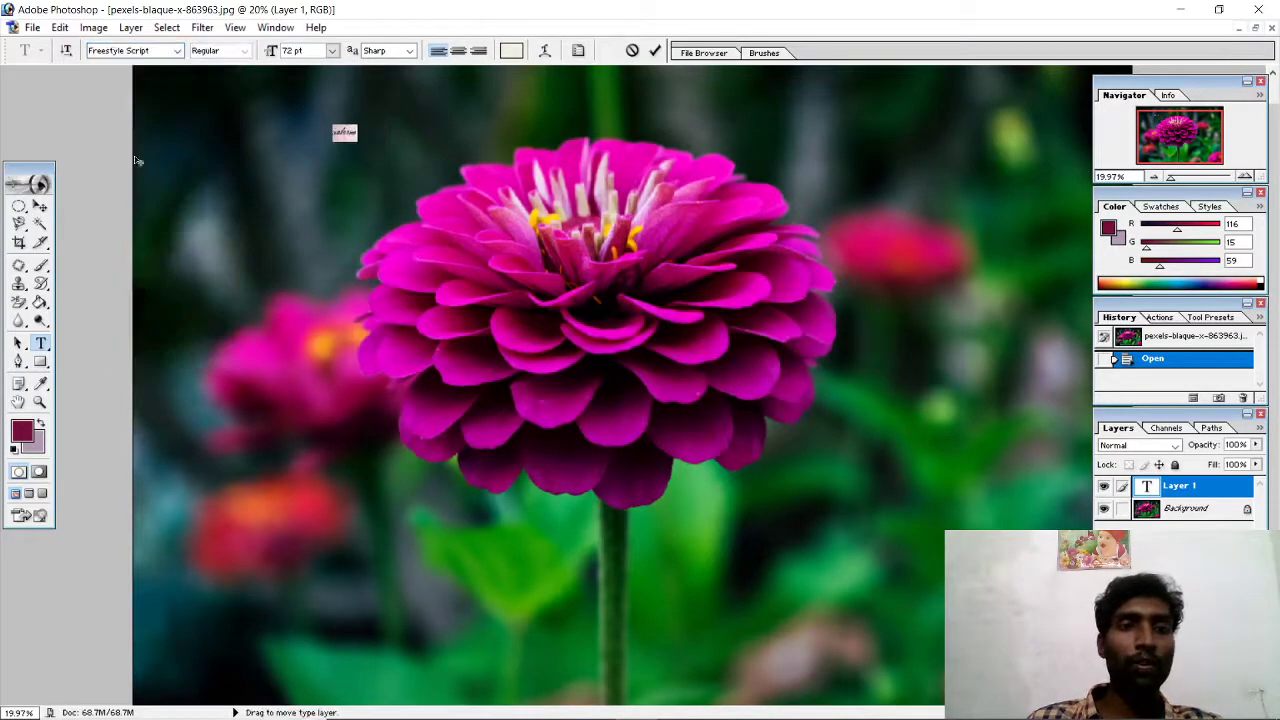
{"action": "left_click", "coordinate": [177, 52]}
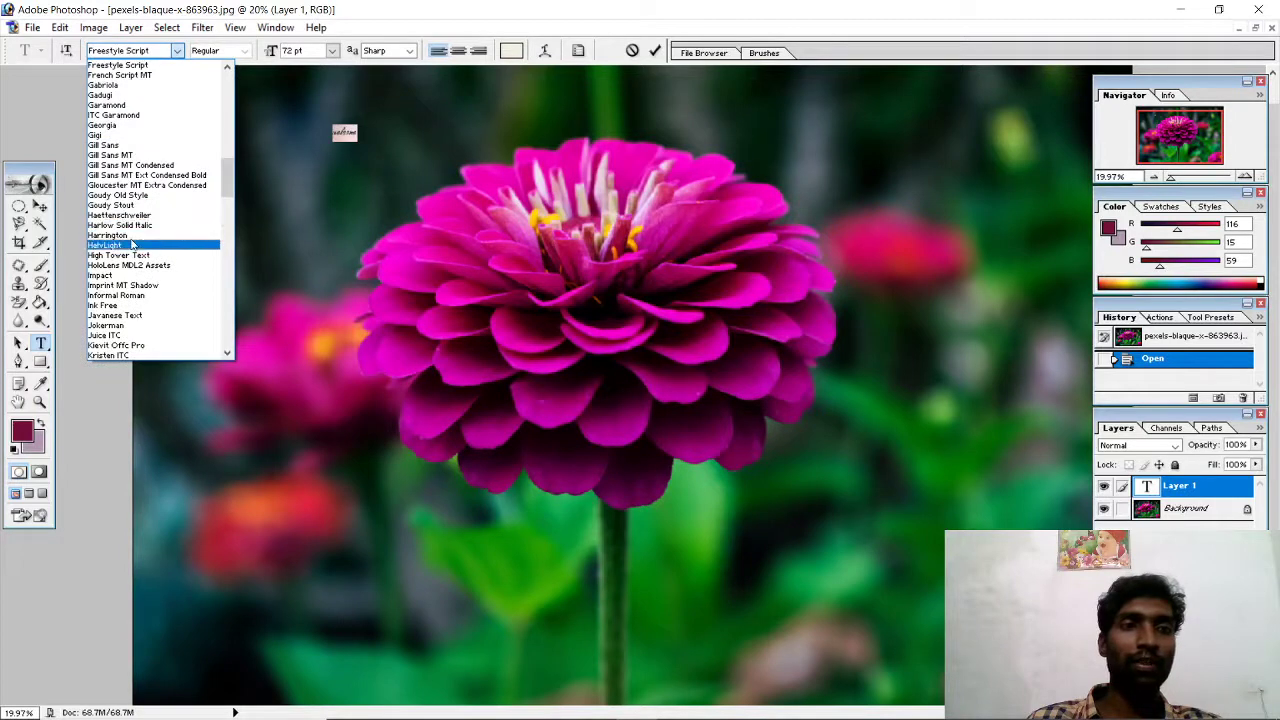
{"action": "left_click", "coordinate": [105, 245]}
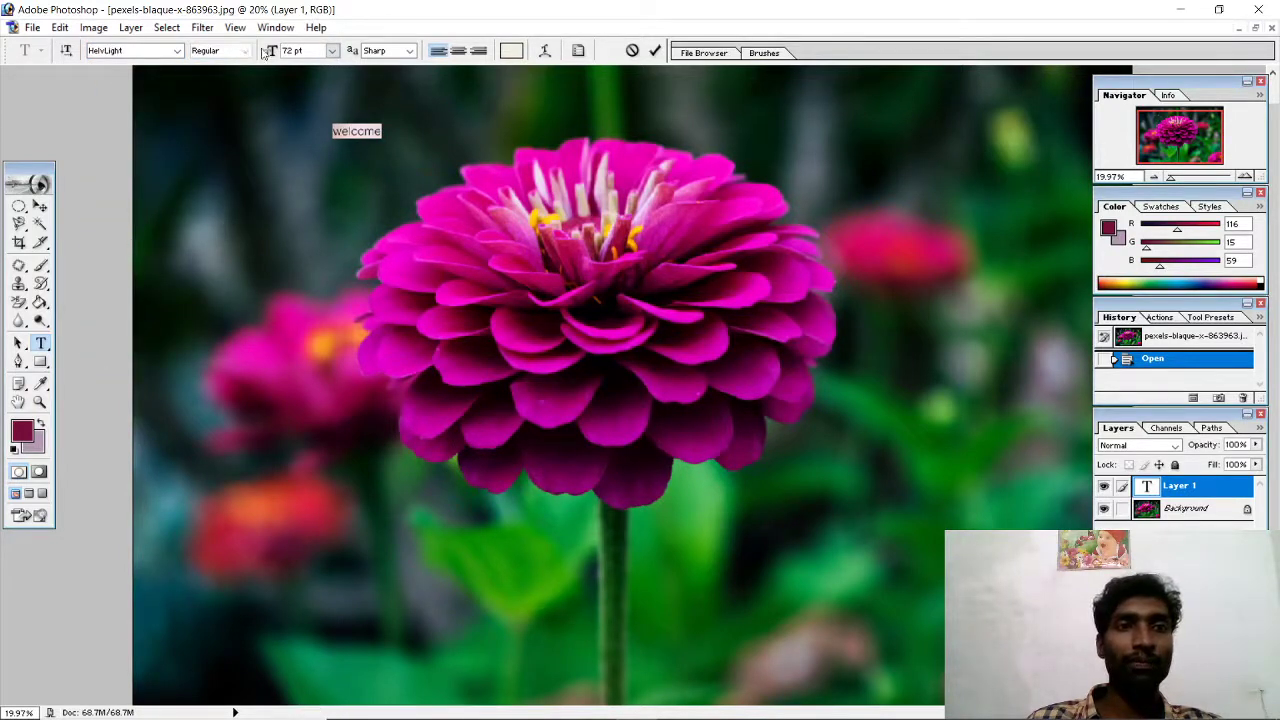
Try centre and right alignment on the "welcome" text and discard the text layer.
{"action": "left_click", "coordinate": [452, 55]}
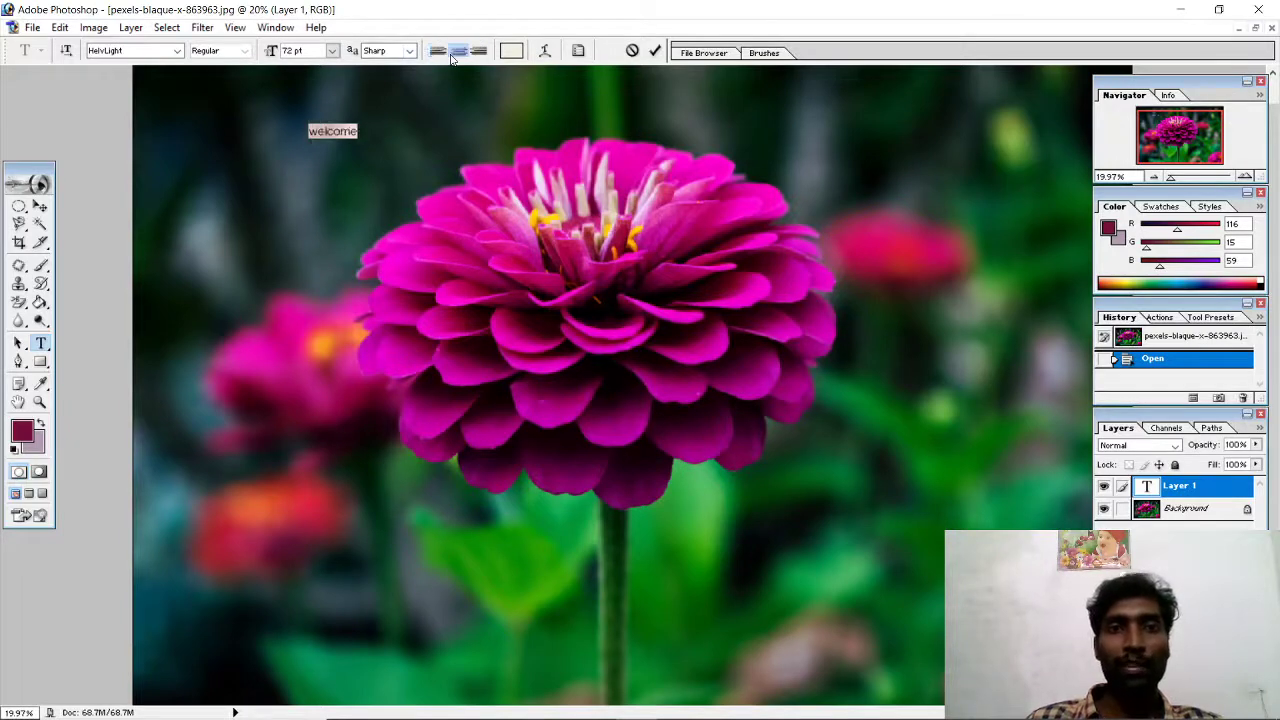
{"action": "left_click", "coordinate": [479, 53]}
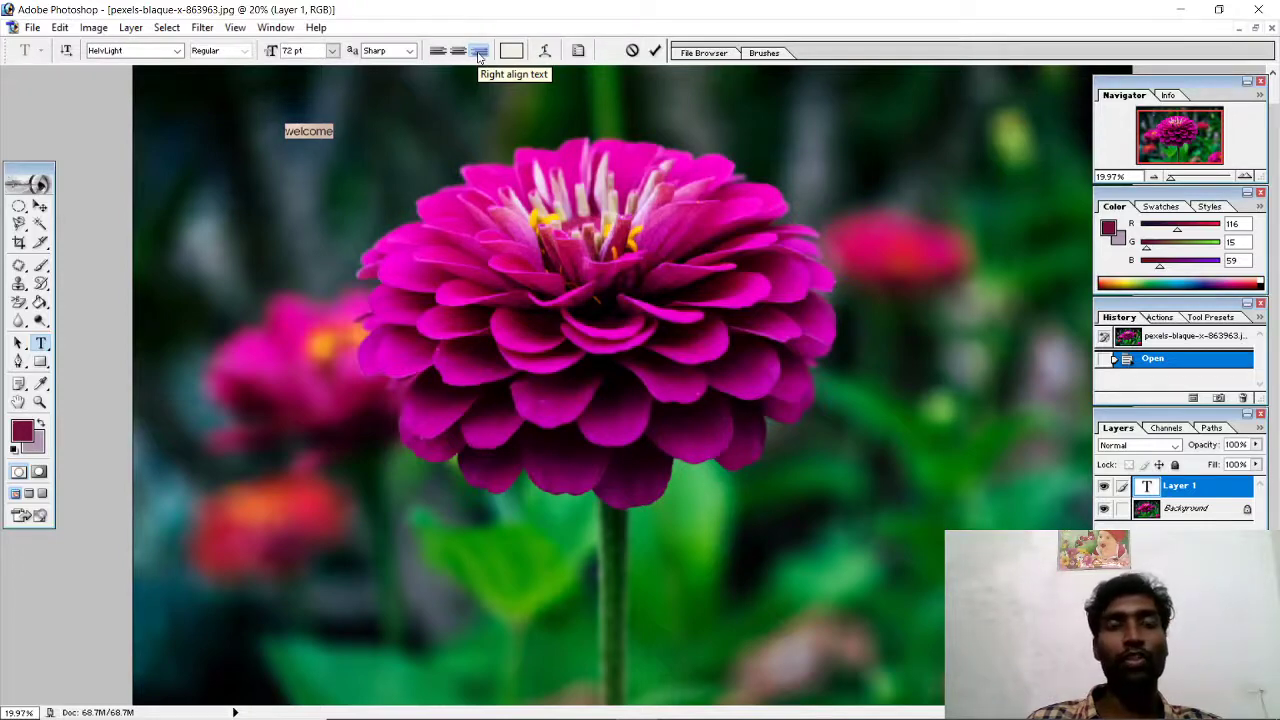
{"action": "left_click", "coordinate": [336, 53]}
{"action": "left_click", "coordinate": [418, 145]}
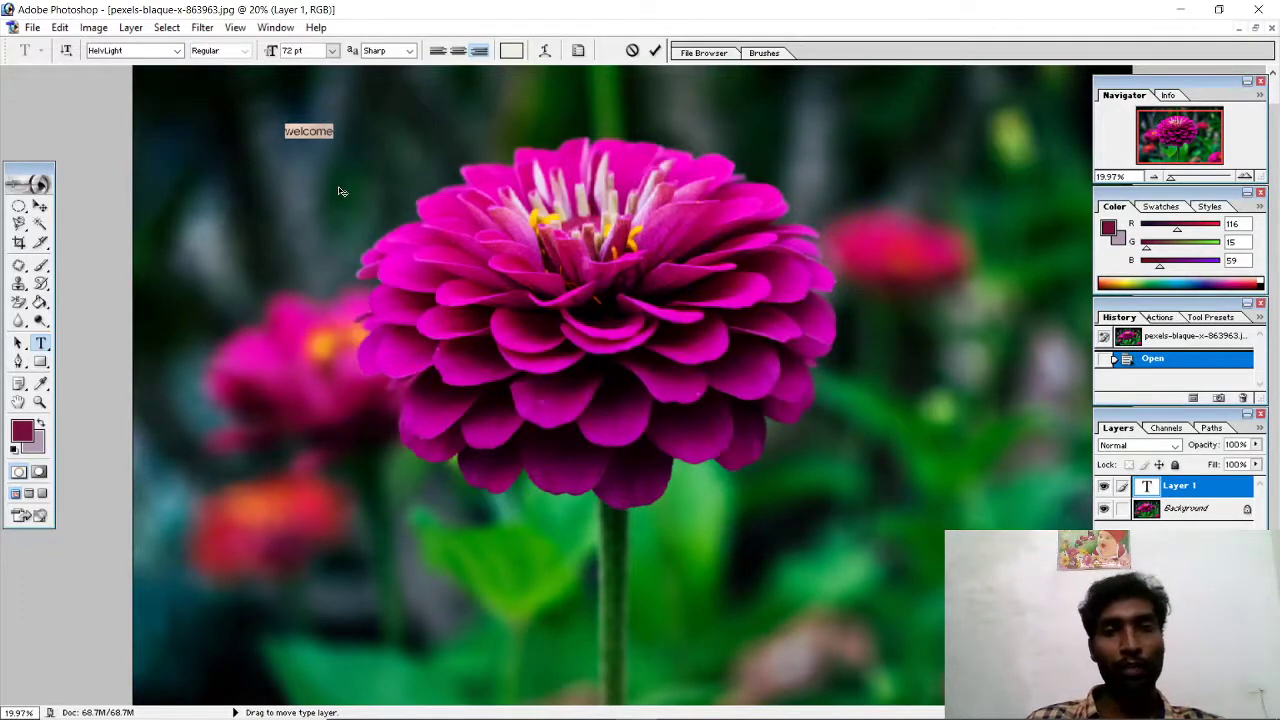
{"action": "key", "text": "Escape"}
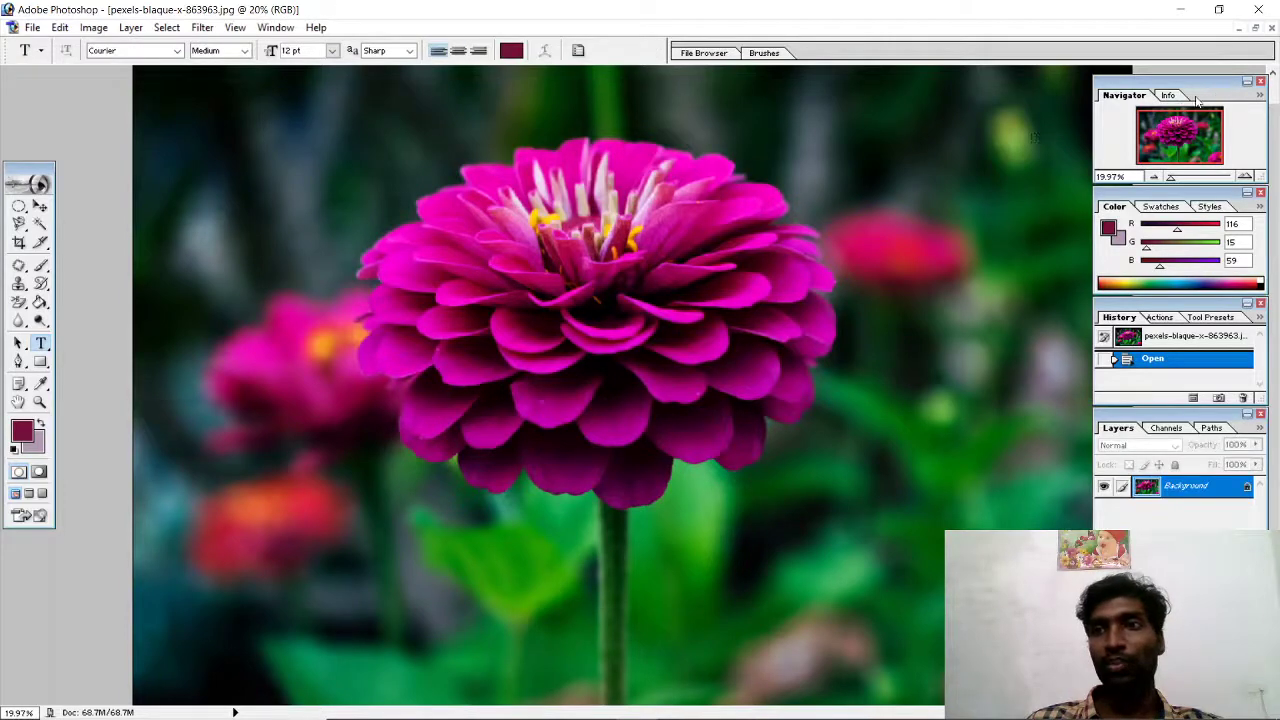
Start a new text line in the dark area above and beside the flower, and close the Navigator palette.
{"action": "left_click", "coordinate": [1010, 112]}
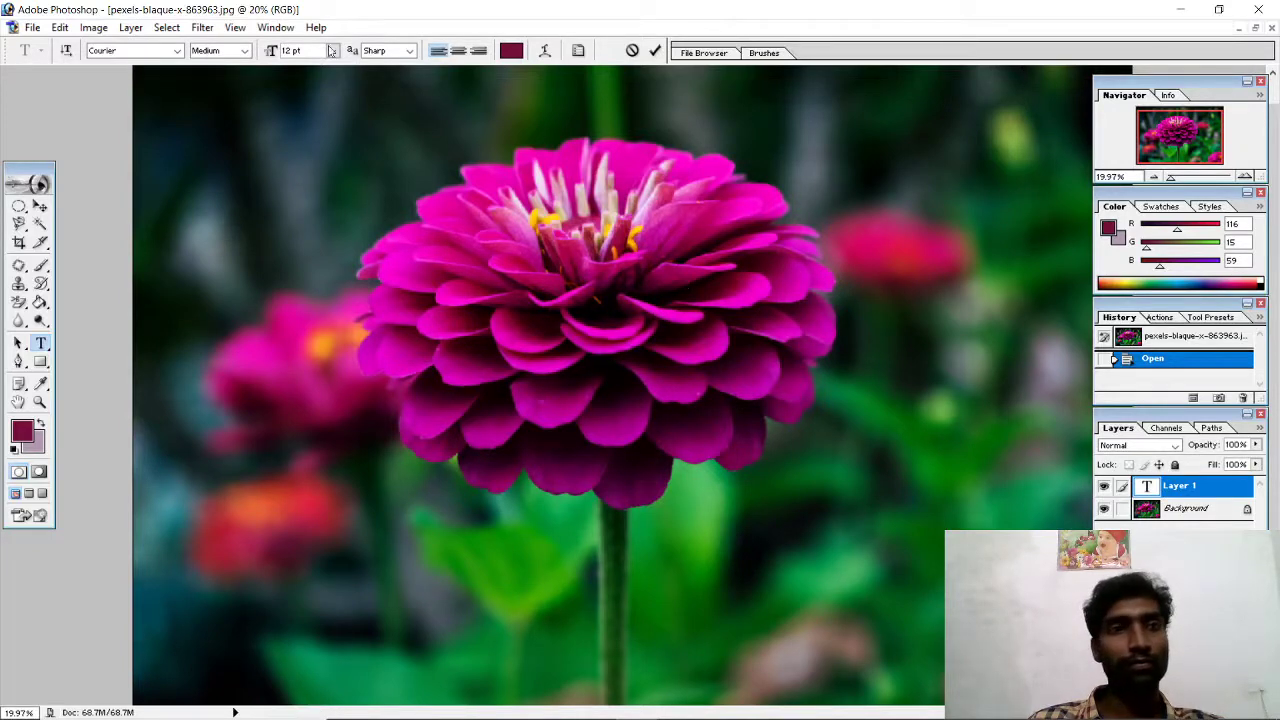
{"action": "left_click", "coordinate": [33, 28]}
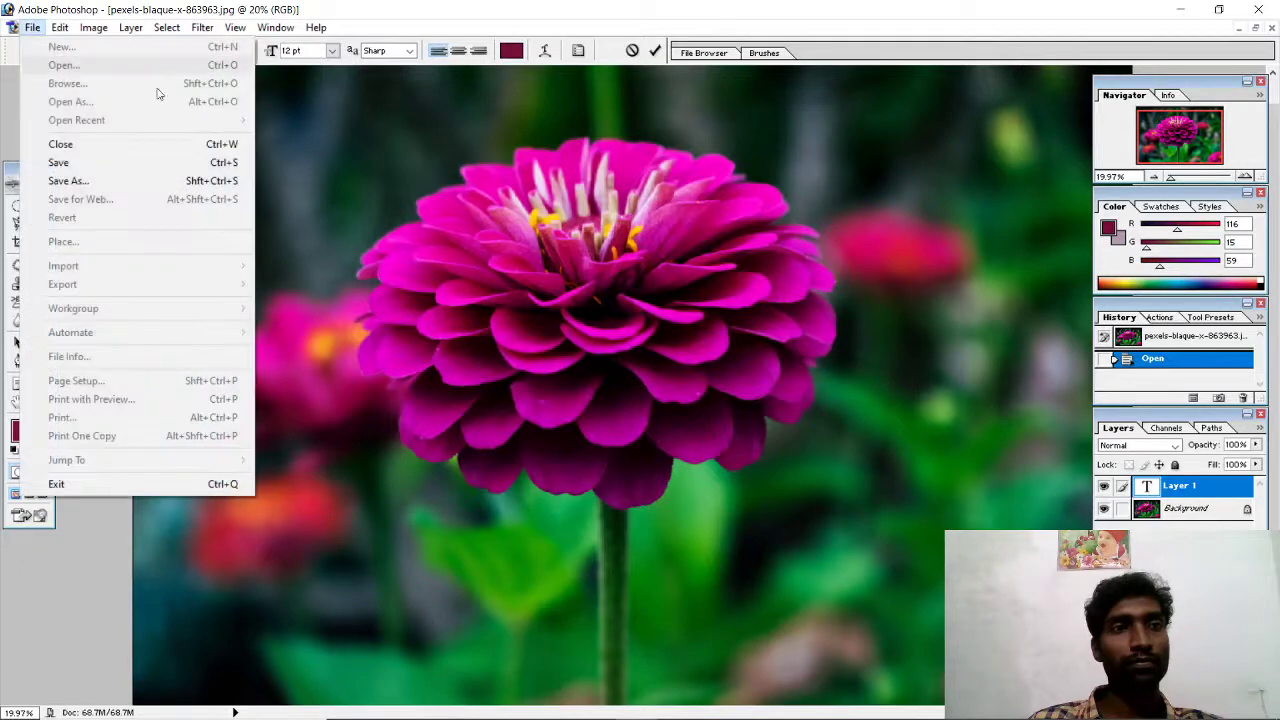
{"action": "left_click", "coordinate": [436, 242]}
{"action": "mouse_move", "coordinate": [636, 708]}
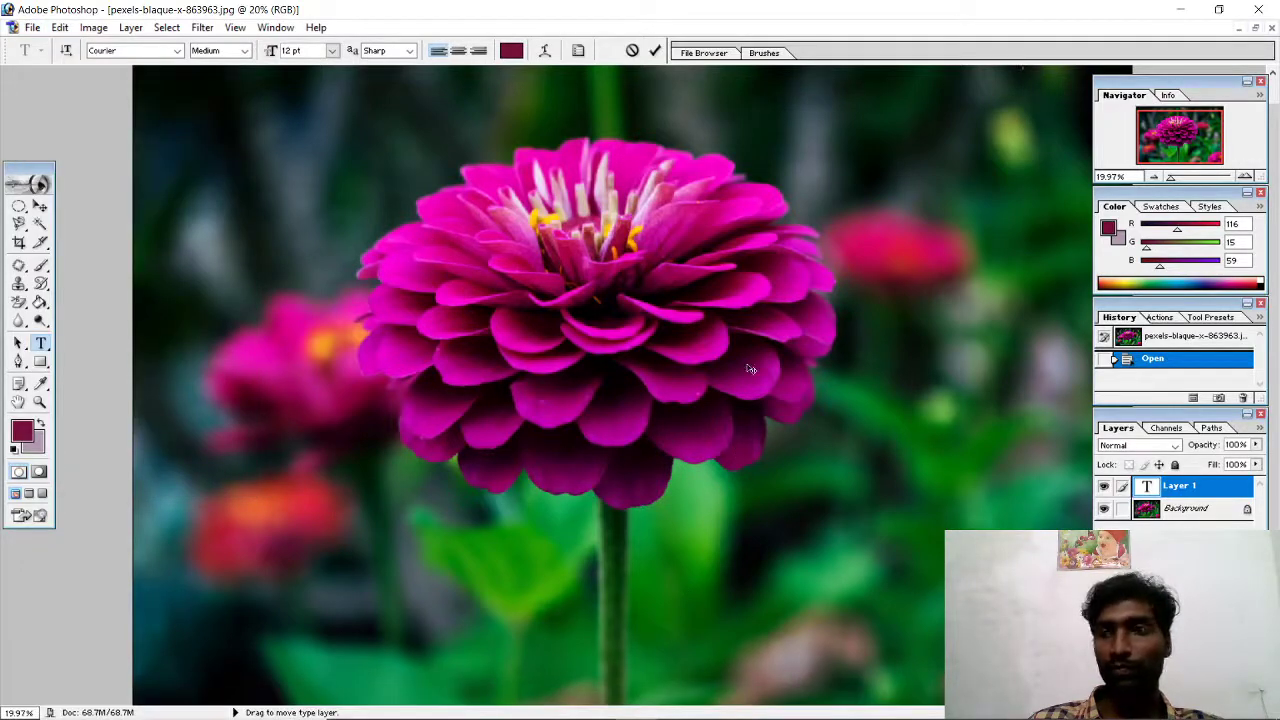
{"action": "left_click", "coordinate": [1260, 82]}
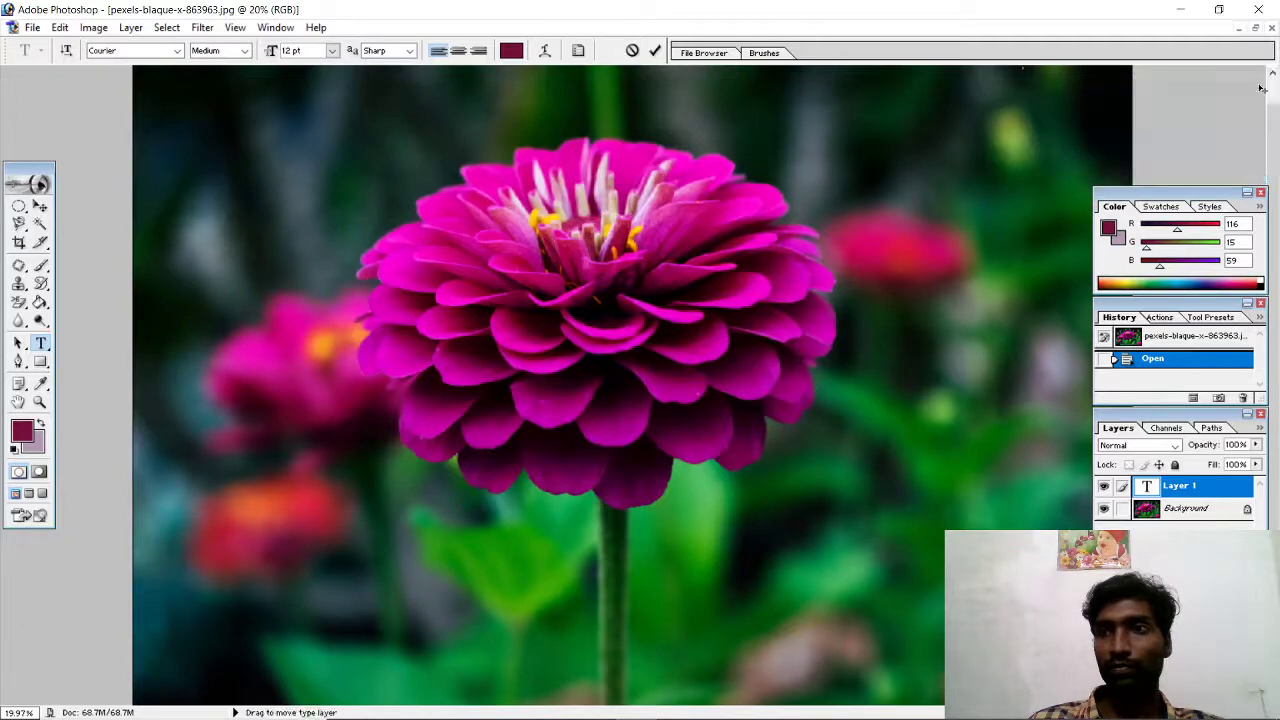
Close the flower image and discard its uncommitted type layer edits.
{"action": "left_click", "coordinate": [1258, 9]}
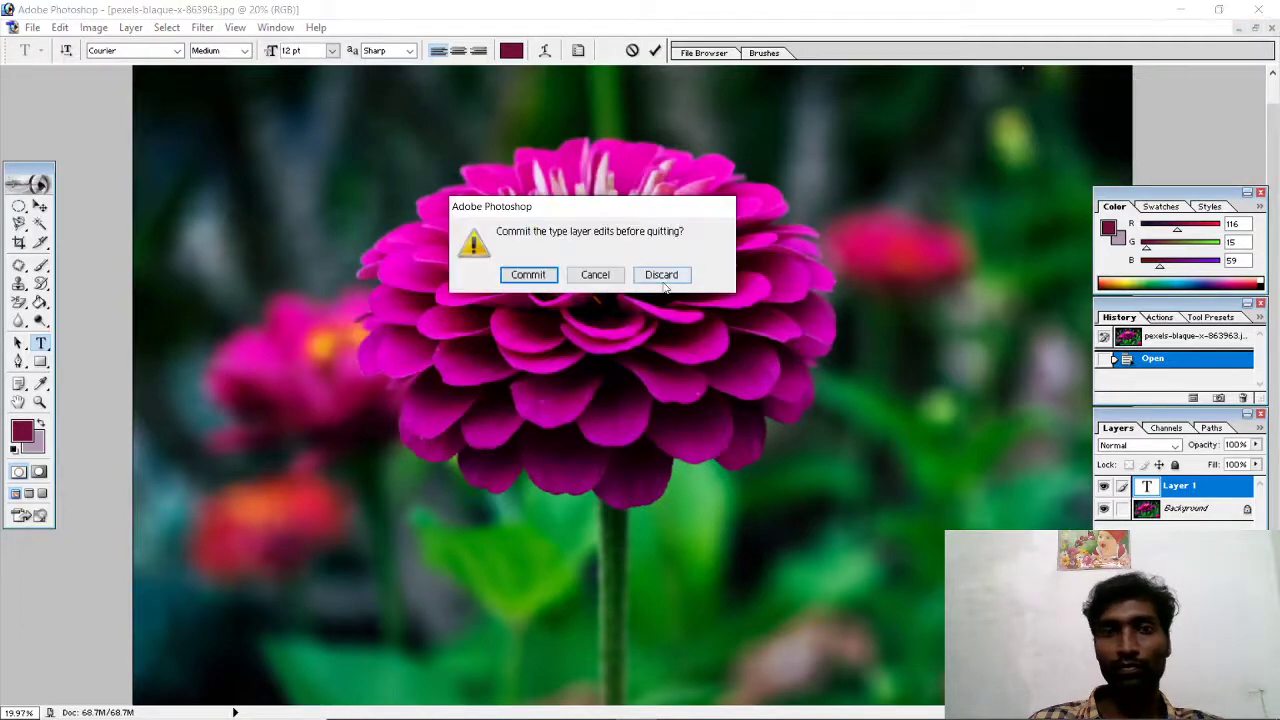
{"action": "left_click", "coordinate": [597, 276]}
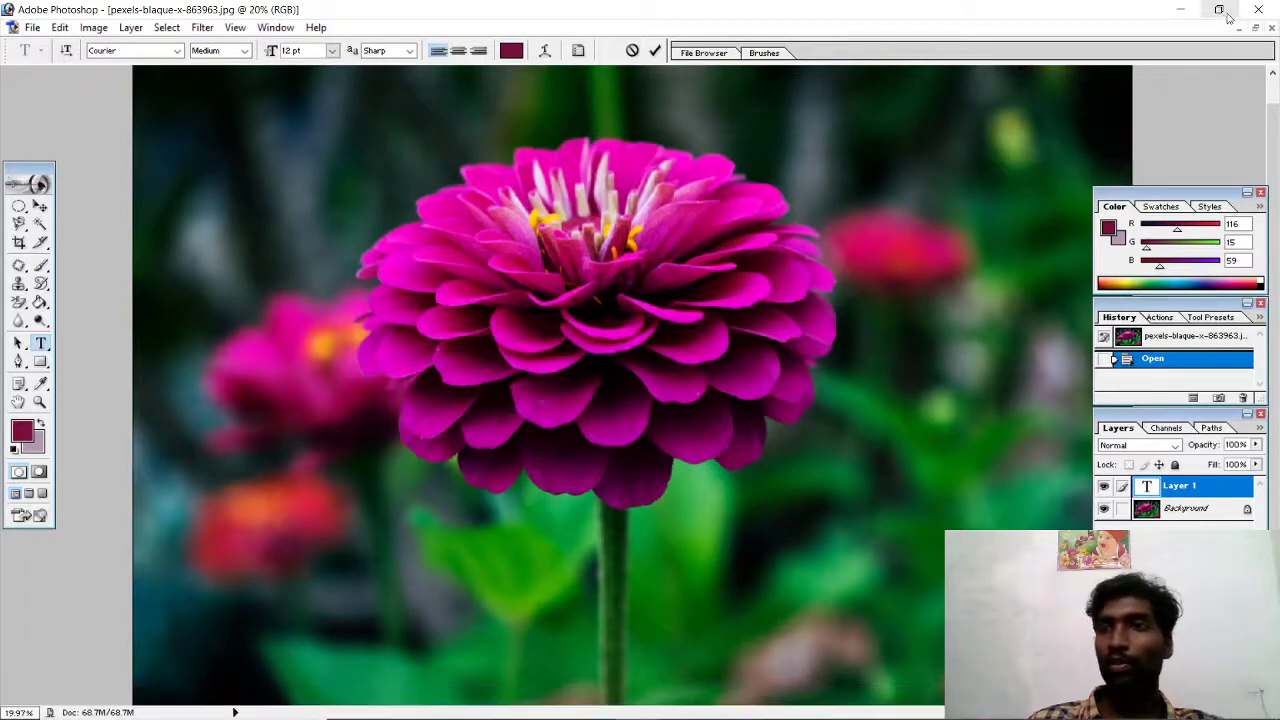
{"action": "left_click", "coordinate": [1258, 9]}
{"action": "left_click", "coordinate": [595, 274]}
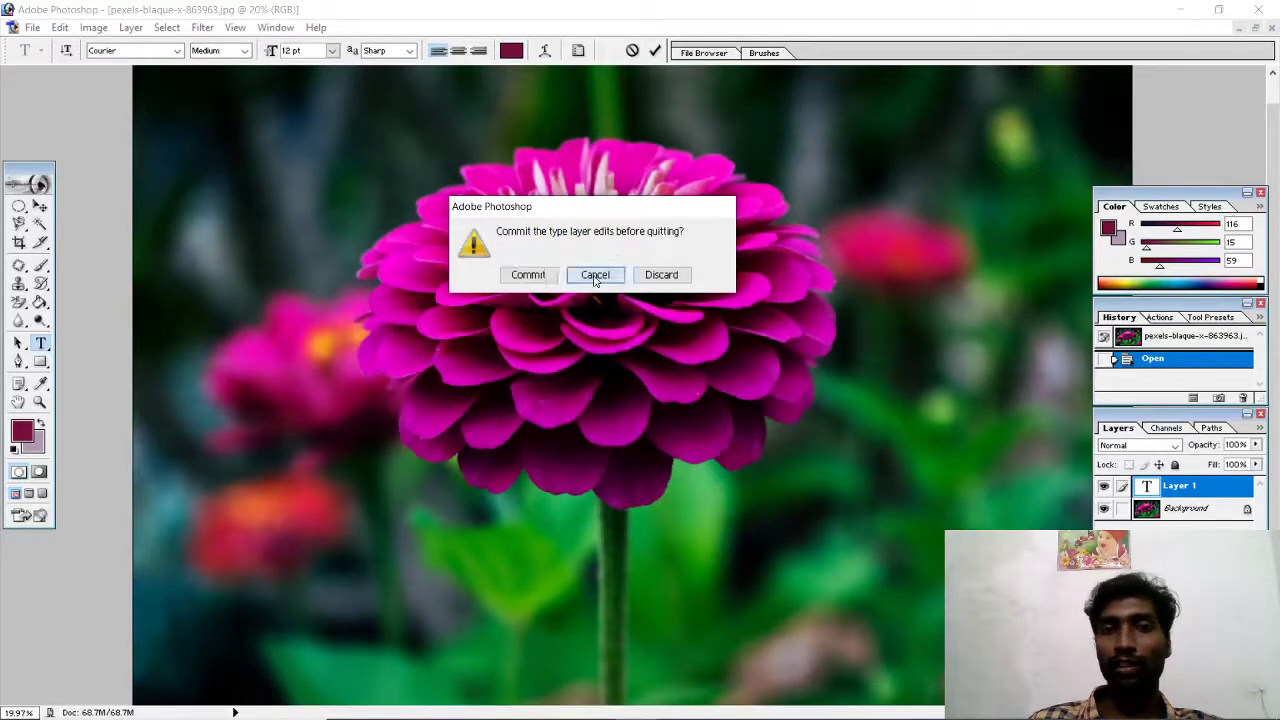
{"action": "left_click", "coordinate": [1272, 29]}
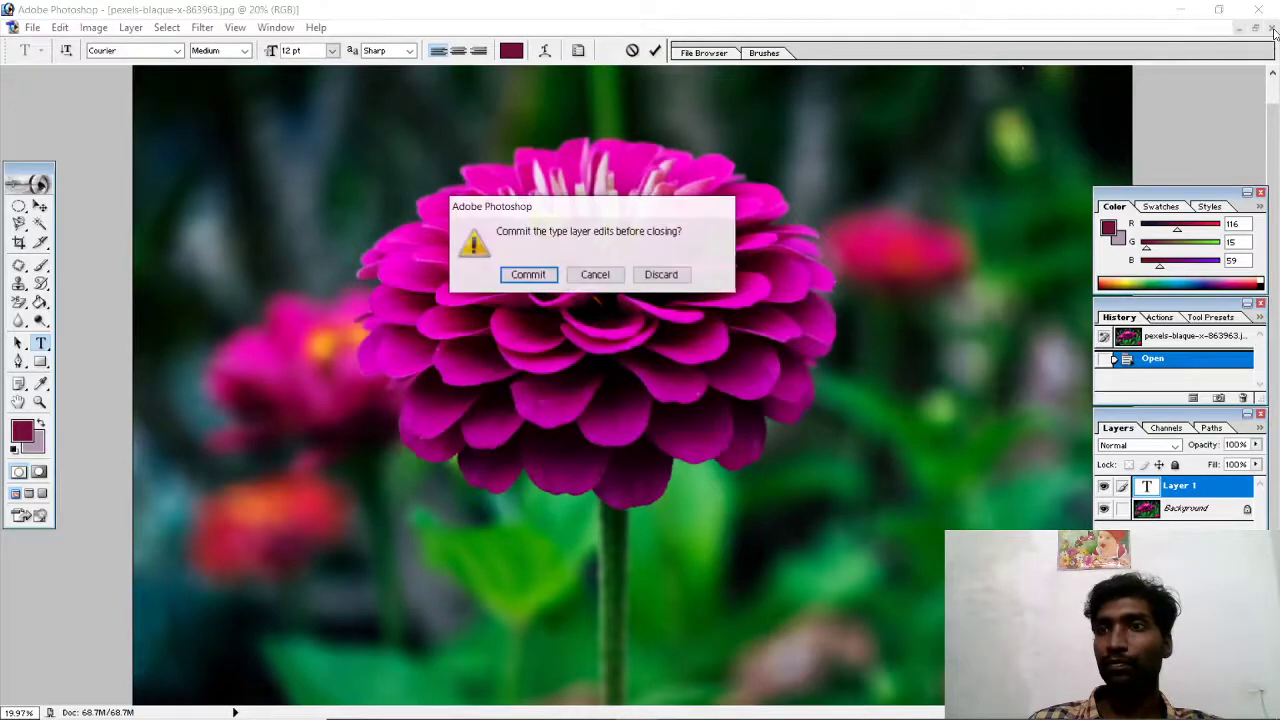
{"action": "left_click", "coordinate": [652, 274]}
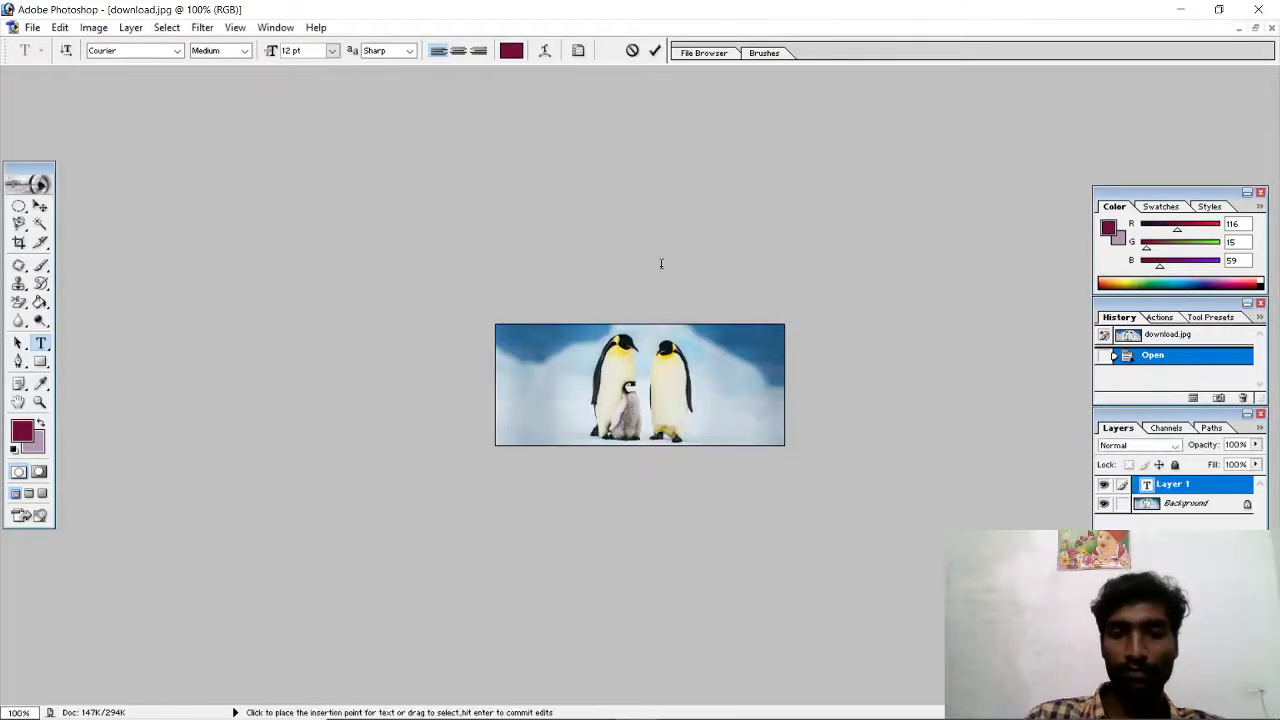
Quit the image editor, discarding the type edits on the penguin image and the unsaved changes to the lake image.
{"action": "left_click", "coordinate": [662, 260]}
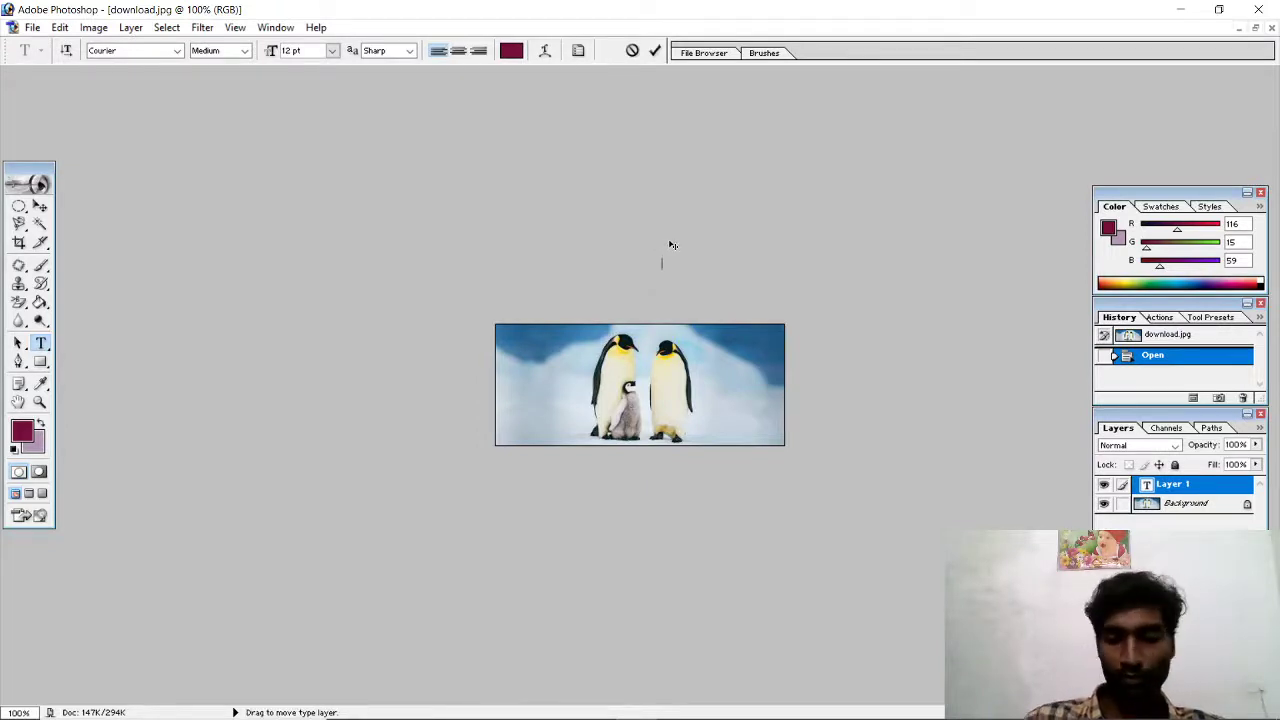
{"action": "left_click", "coordinate": [1258, 9]}
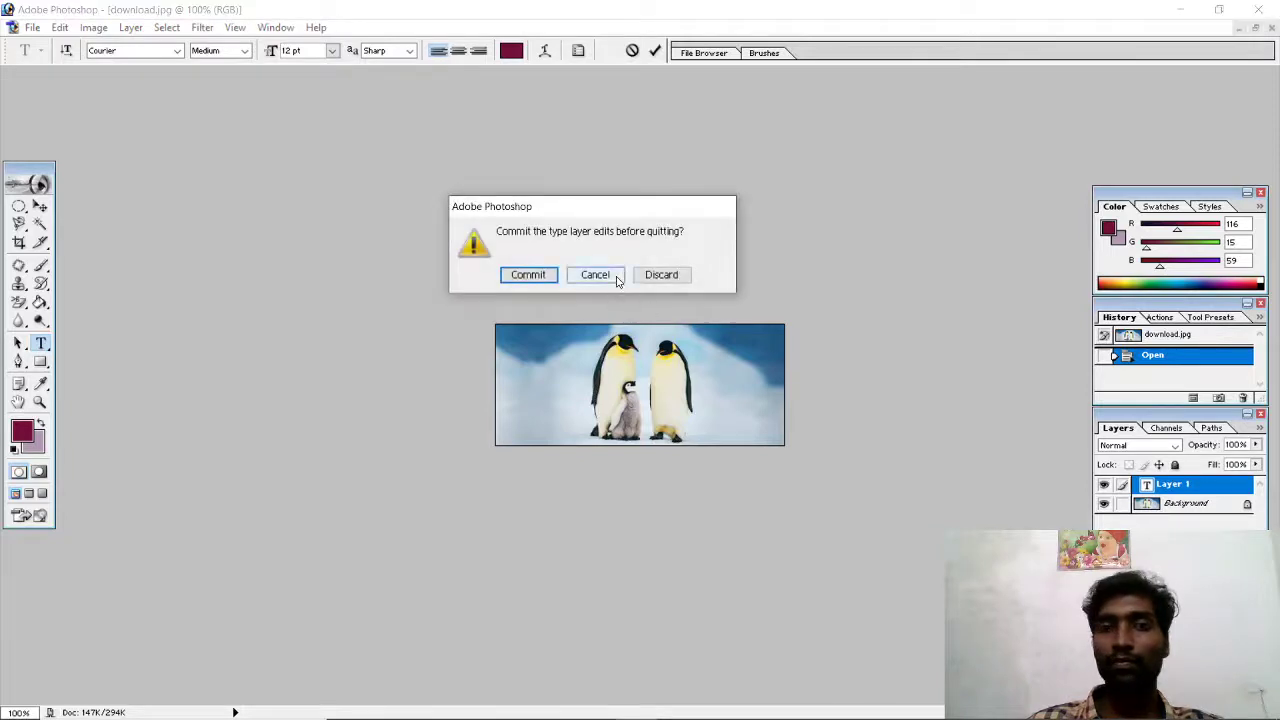
{"action": "left_click", "coordinate": [670, 275]}
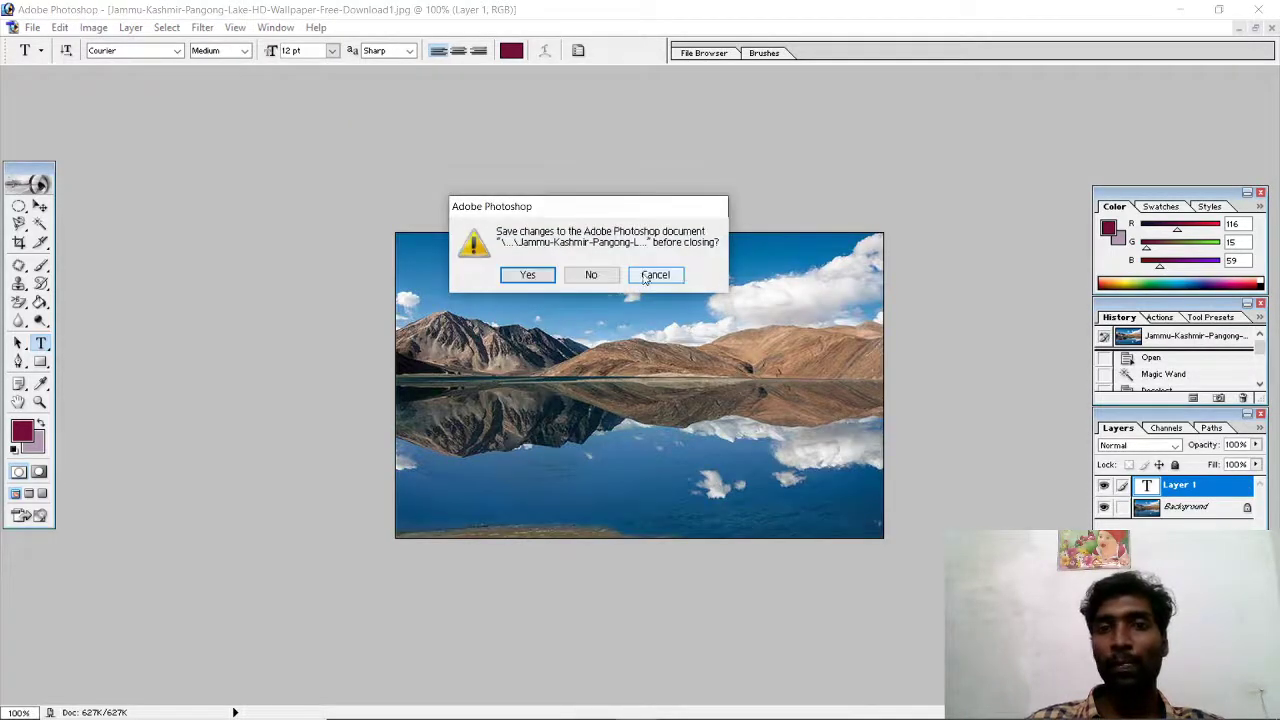
{"action": "left_click", "coordinate": [670, 277]}
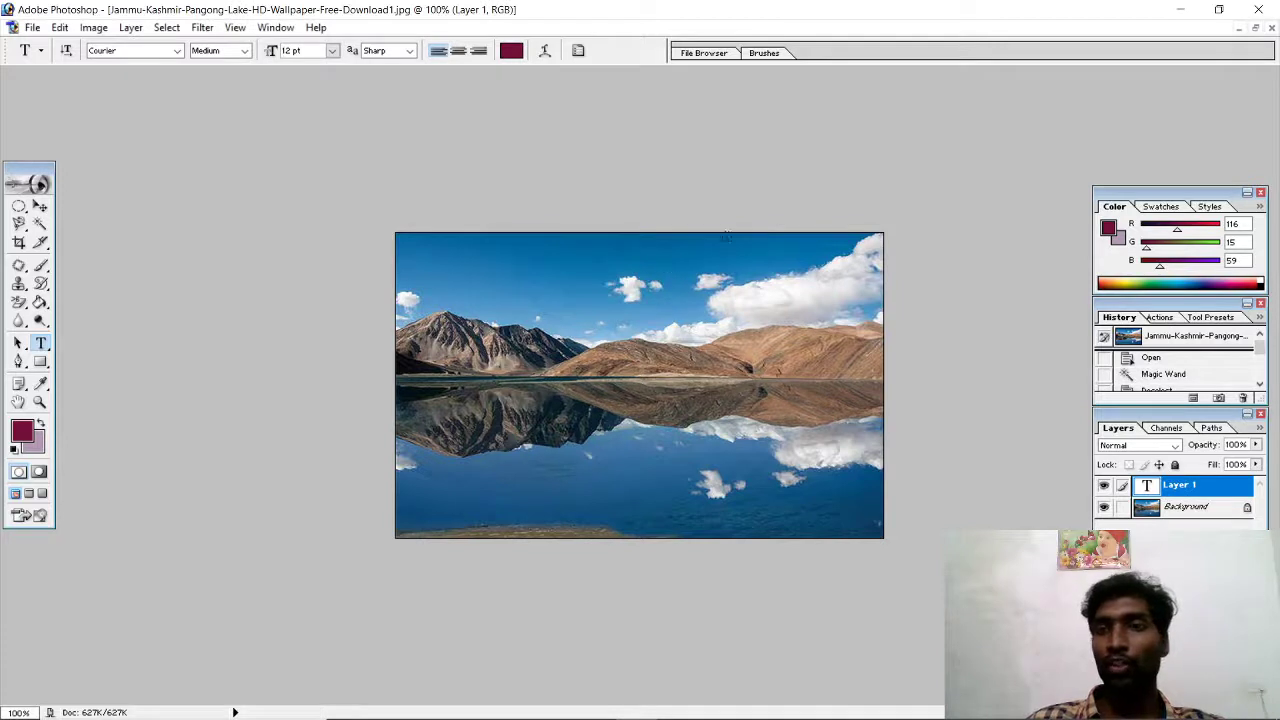
{"action": "left_click", "coordinate": [1258, 9]}
{"action": "left_click", "coordinate": [652, 276]}
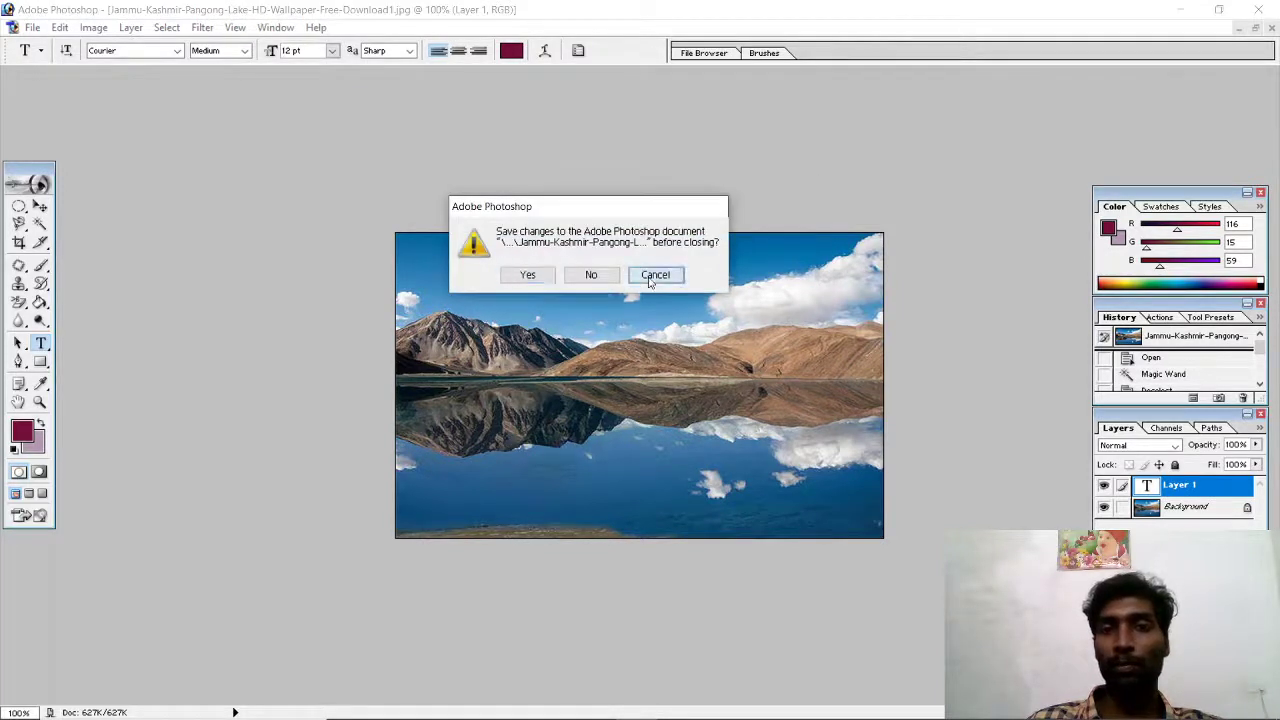
{"action": "left_click", "coordinate": [1258, 9]}
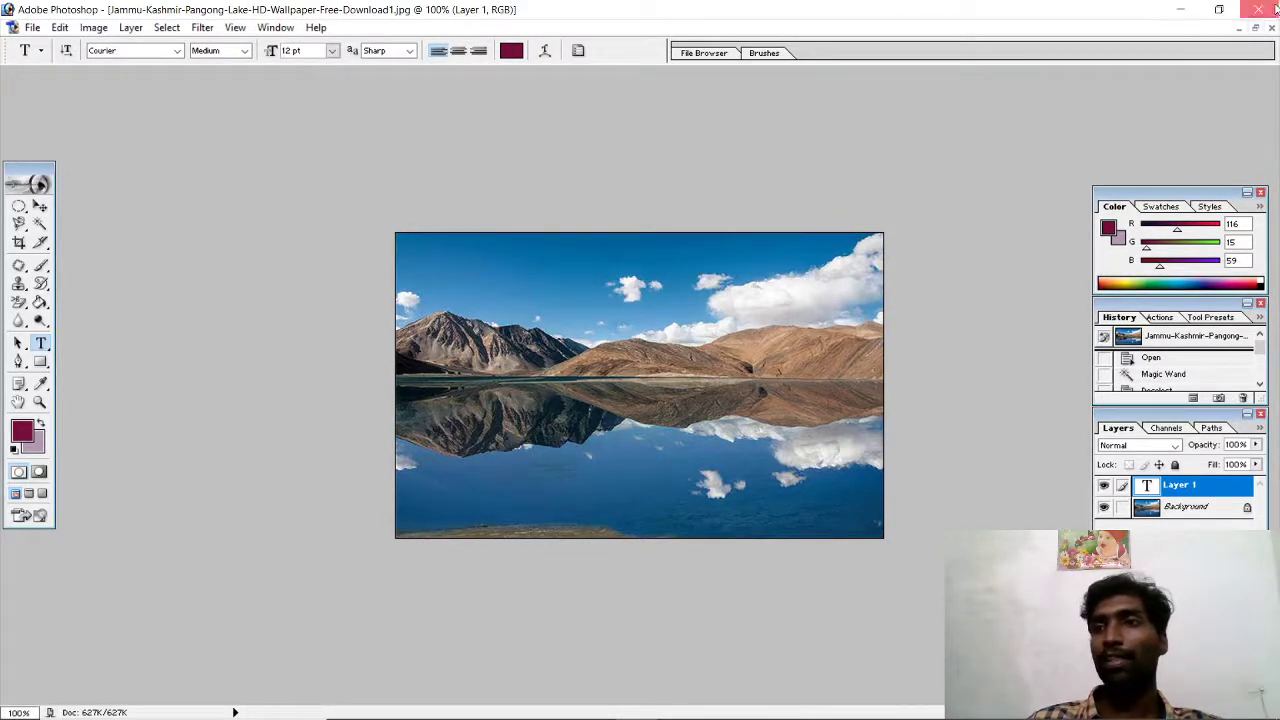
{"action": "left_click", "coordinate": [591, 275]}
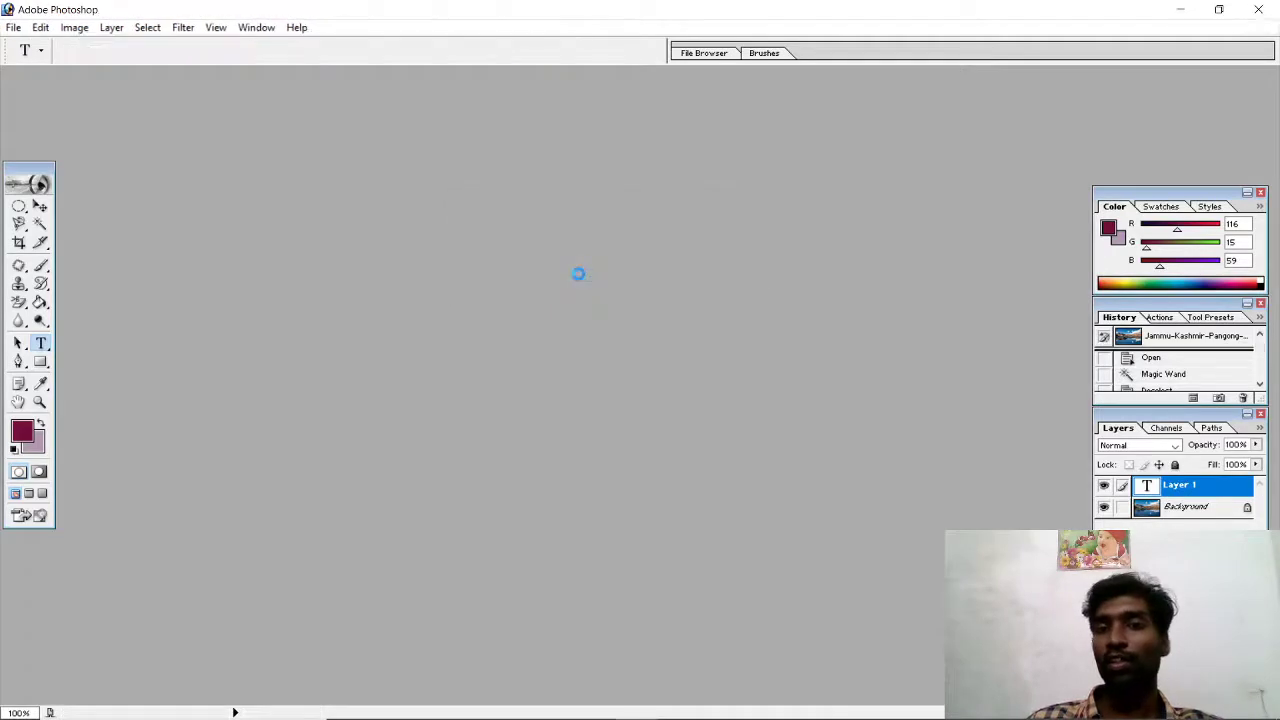
Switch to the textbook PDF in the browser and read from the Warping Text steps to the Shape/Line Tools section.
{"action": "key", "text": "alt+Tab"}
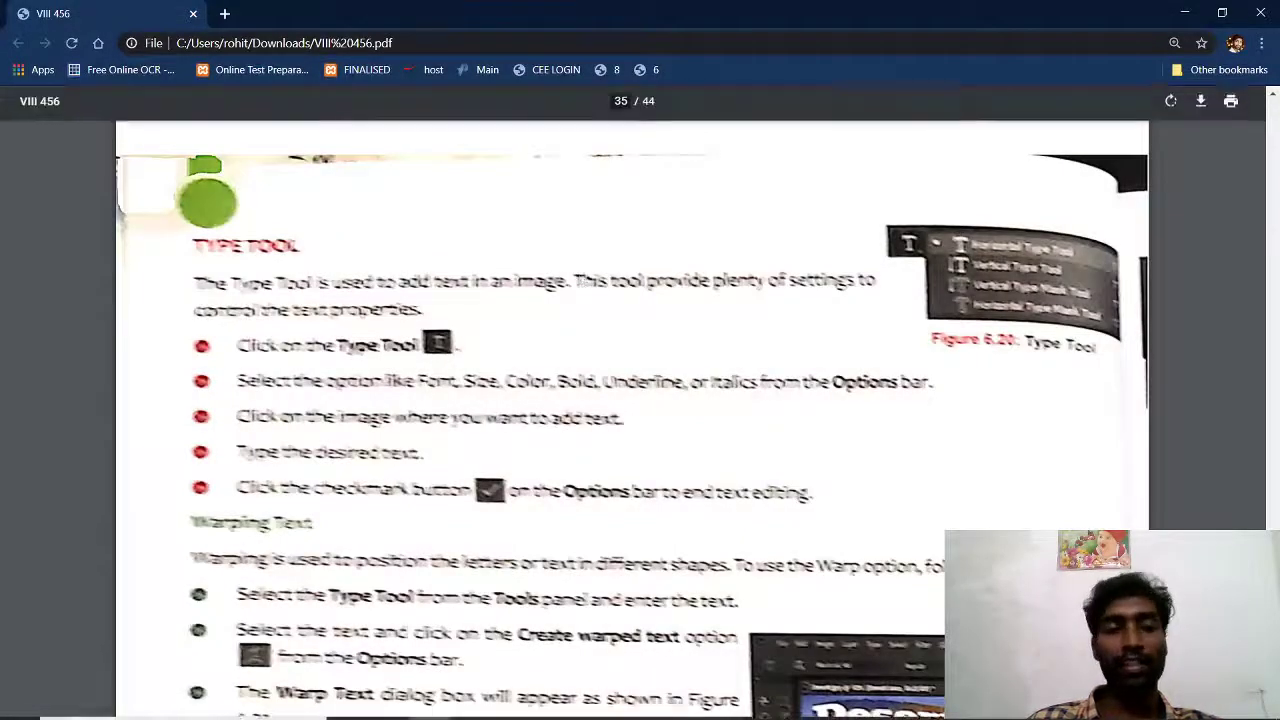
{"action": "key", "text": "super"}
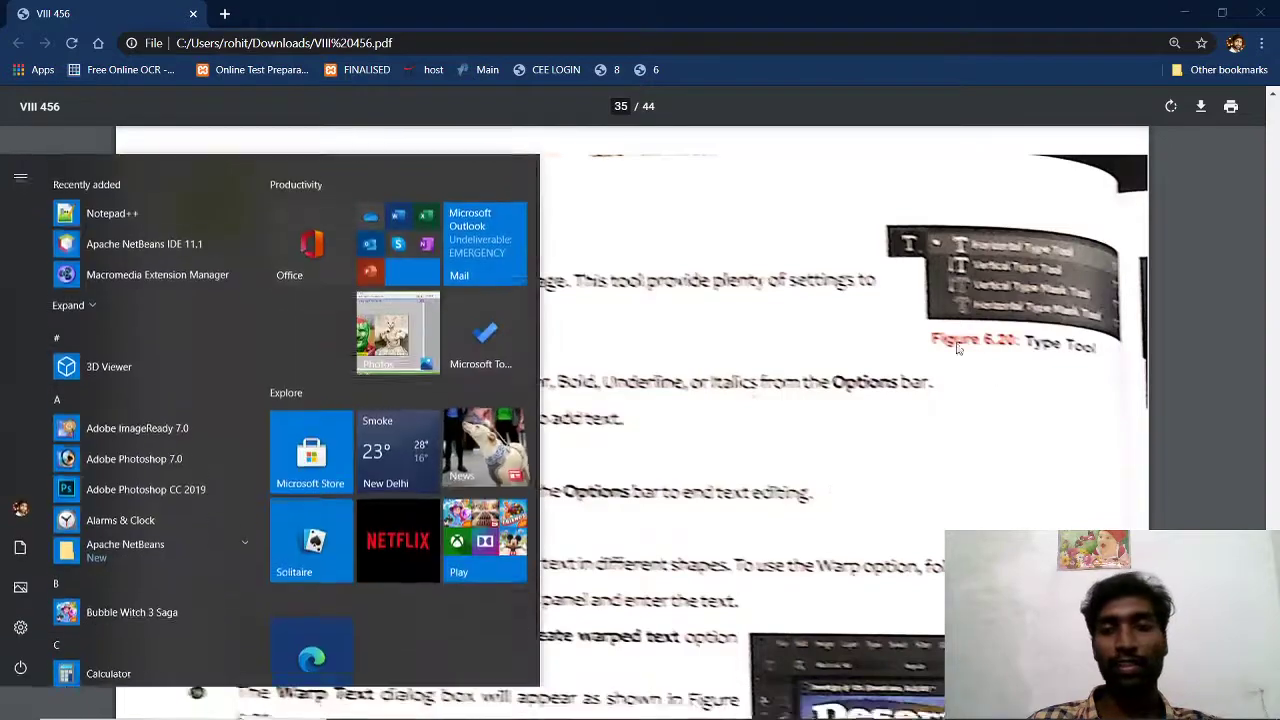
{"action": "left_click", "coordinate": [864, 358]}
{"action": "scroll", "coordinate": [864, 358], "scroll_direction": "down", "scroll_amount": 5}
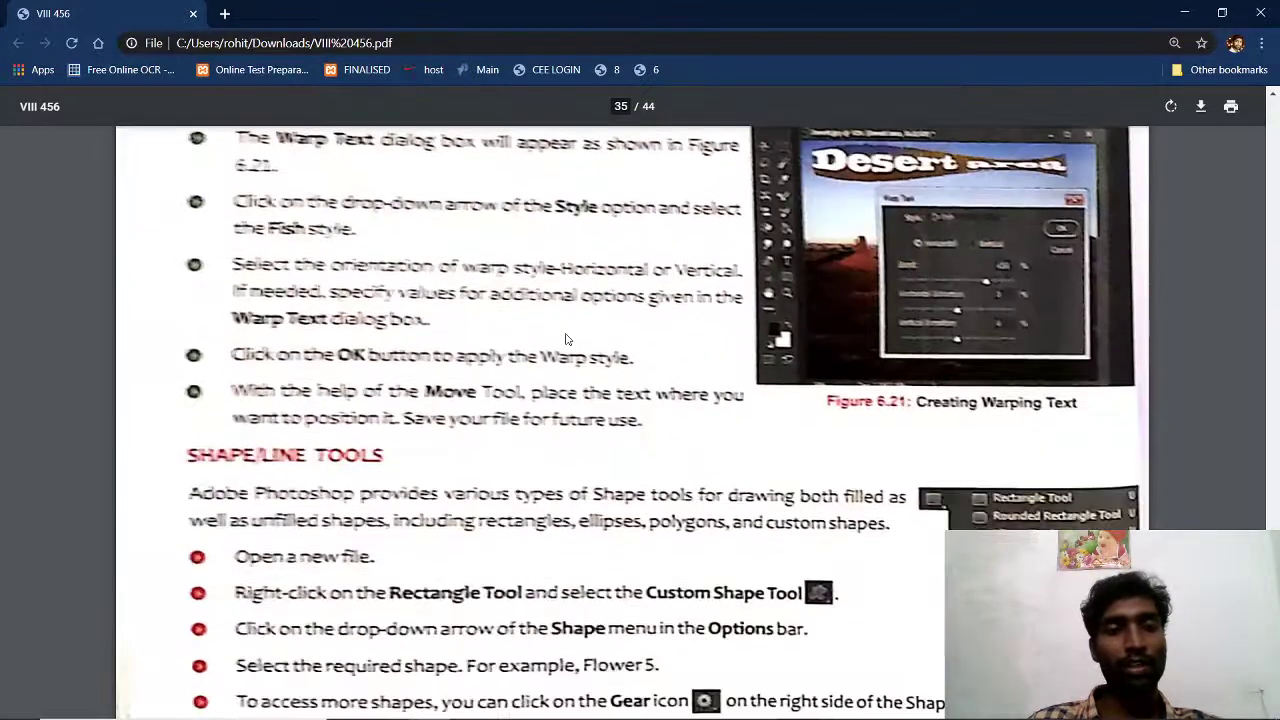
{"action": "scroll", "coordinate": [566, 340], "scroll_direction": "down", "scroll_amount": 2}
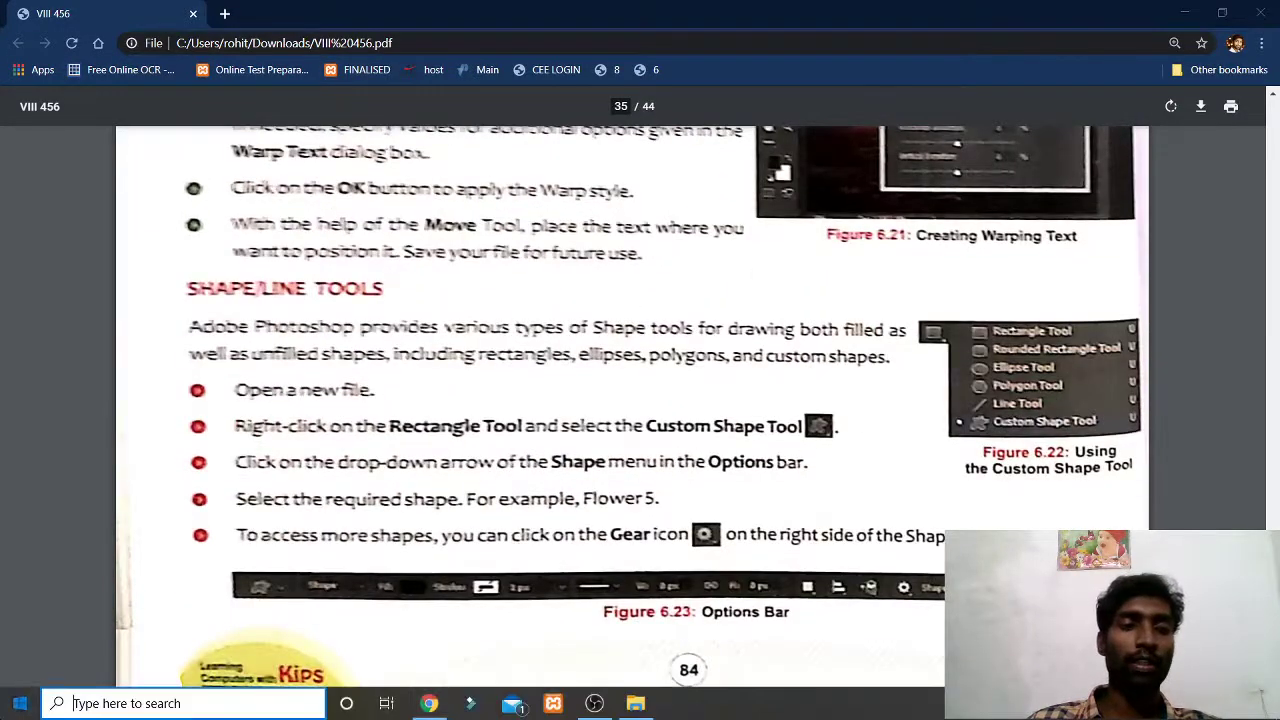
Launch Adobe Photoshop 7.0 and switch to it after reading the rest of the Shape/Line Tools section.
{"action": "left_click", "coordinate": [20, 703]}
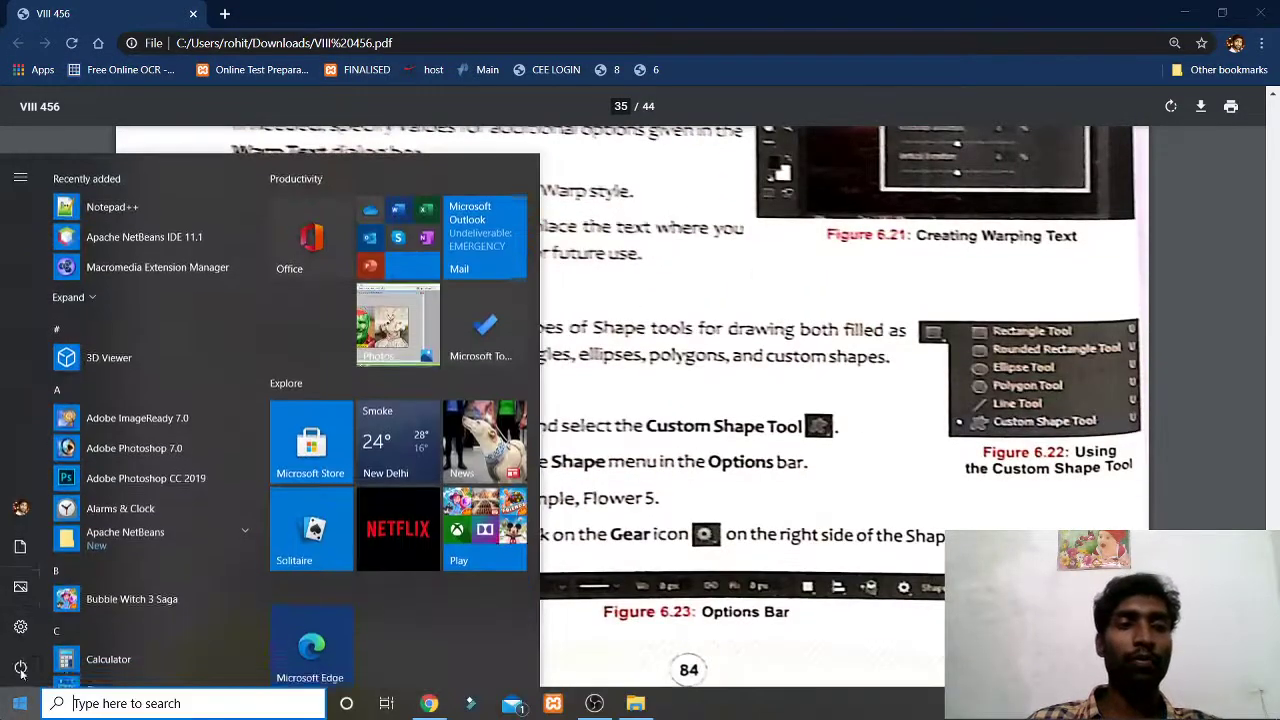
{"action": "left_click", "coordinate": [124, 441]}
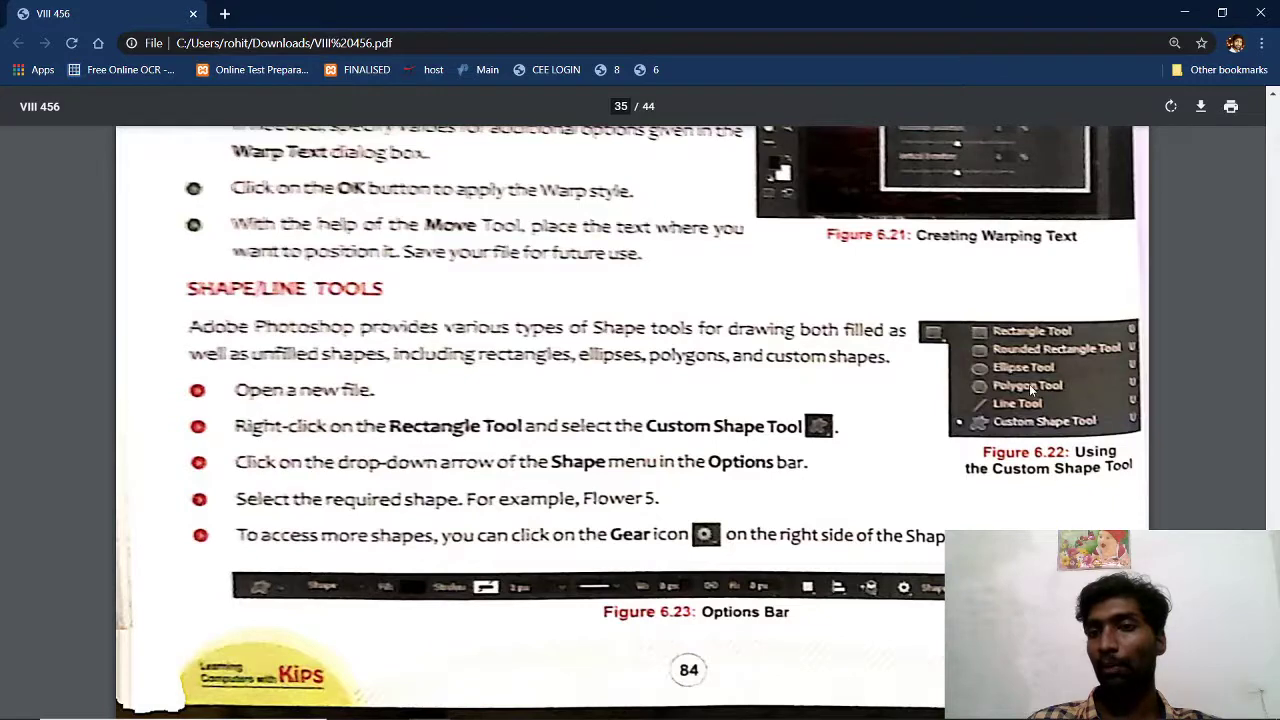
{"action": "scroll", "coordinate": [1031, 391], "scroll_direction": "down", "scroll_amount": 1}
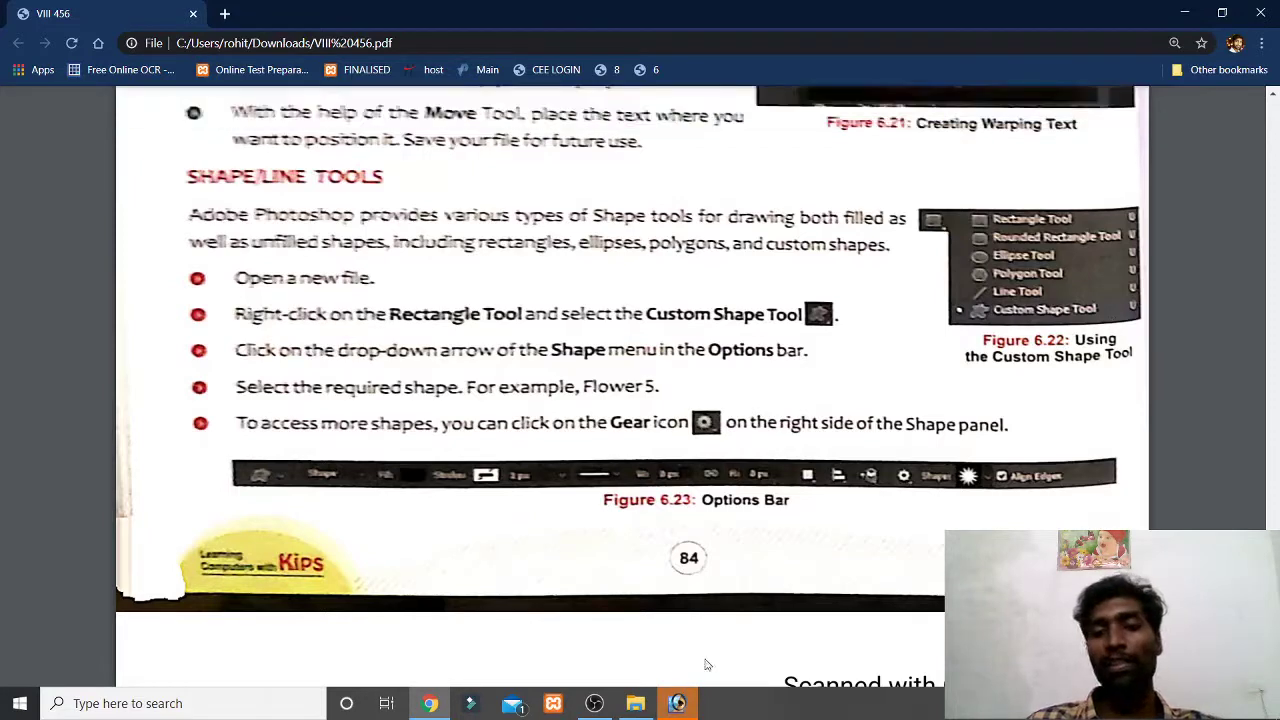
{"action": "left_click", "coordinate": [694, 704]}
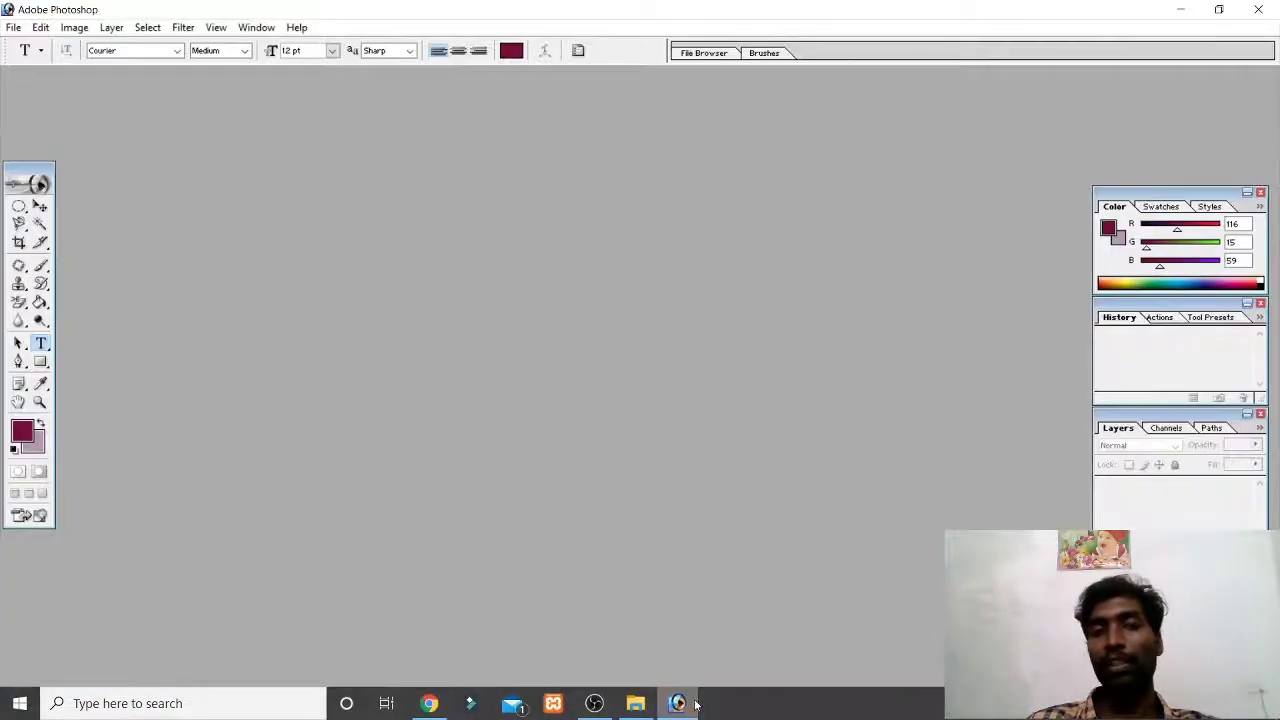
Open the rose image pexels-pixabay-15239 from the Saved Pictures folder.
{"action": "double_click", "coordinate": [530, 318]}
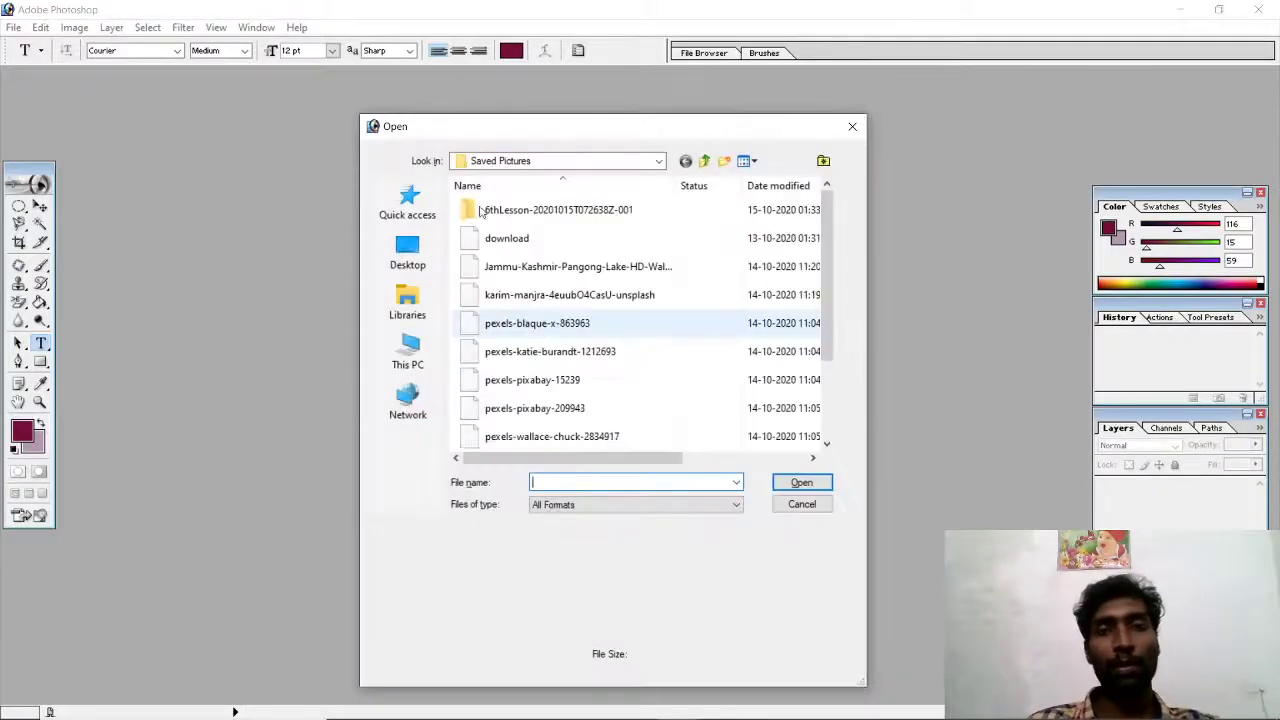
{"action": "left_click", "coordinate": [567, 380]}
{"action": "left_click", "coordinate": [792, 479]}
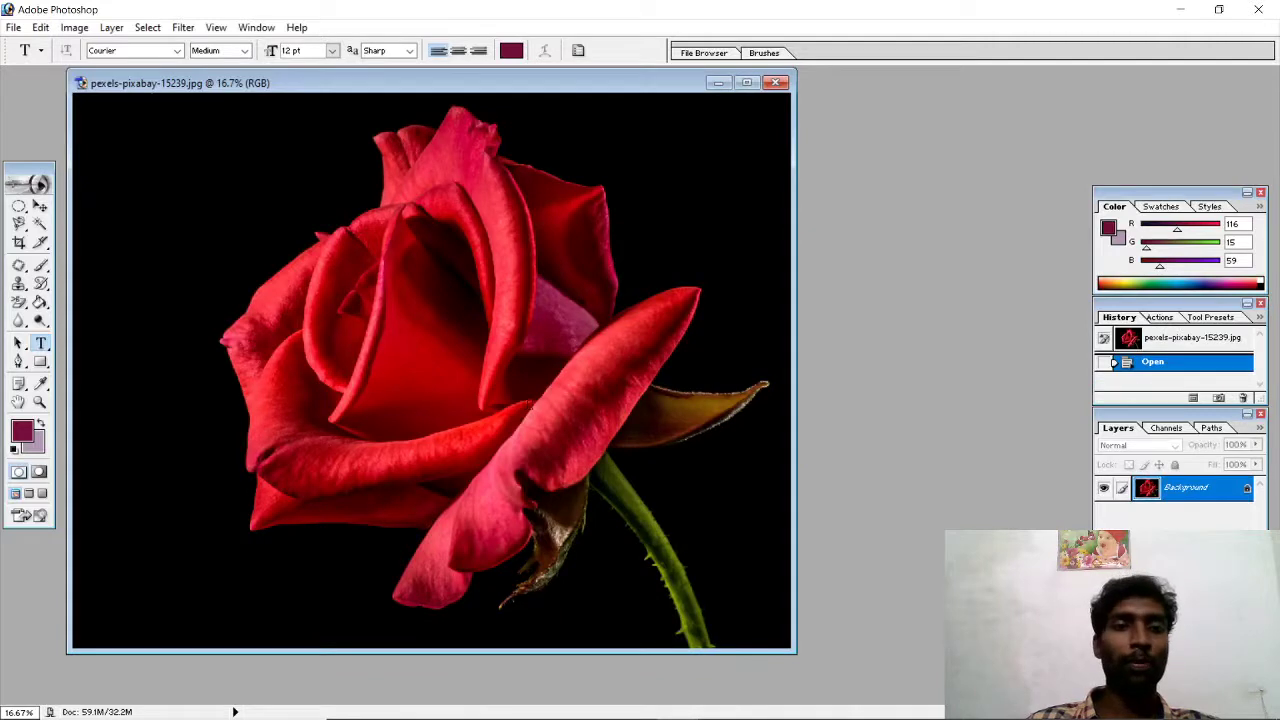
Draw a five-sided polygon in the dark upper-left corner of the rose image and move it fully inside the canvas.
{"action": "left_click", "coordinate": [41, 363]}
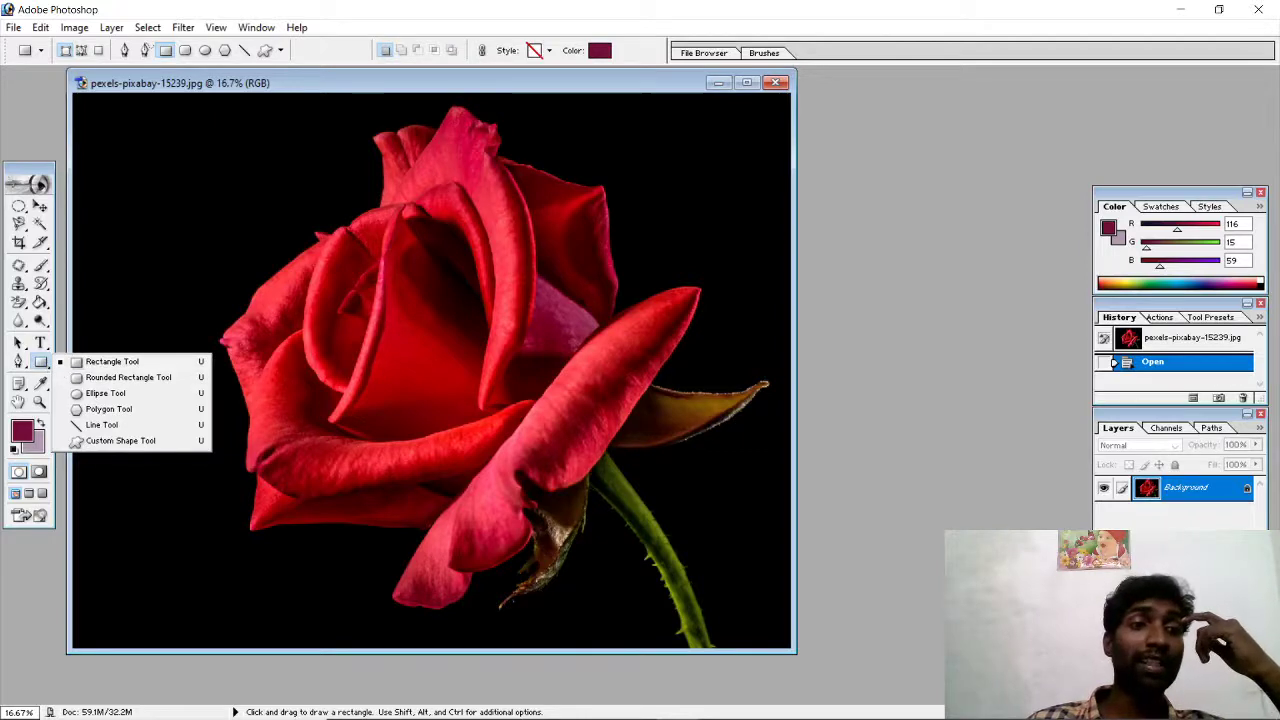
{"action": "left_click", "coordinate": [130, 410]}
{"action": "left_click_drag", "start_coordinate": [142, 162], "coordinate": [212, 128]}
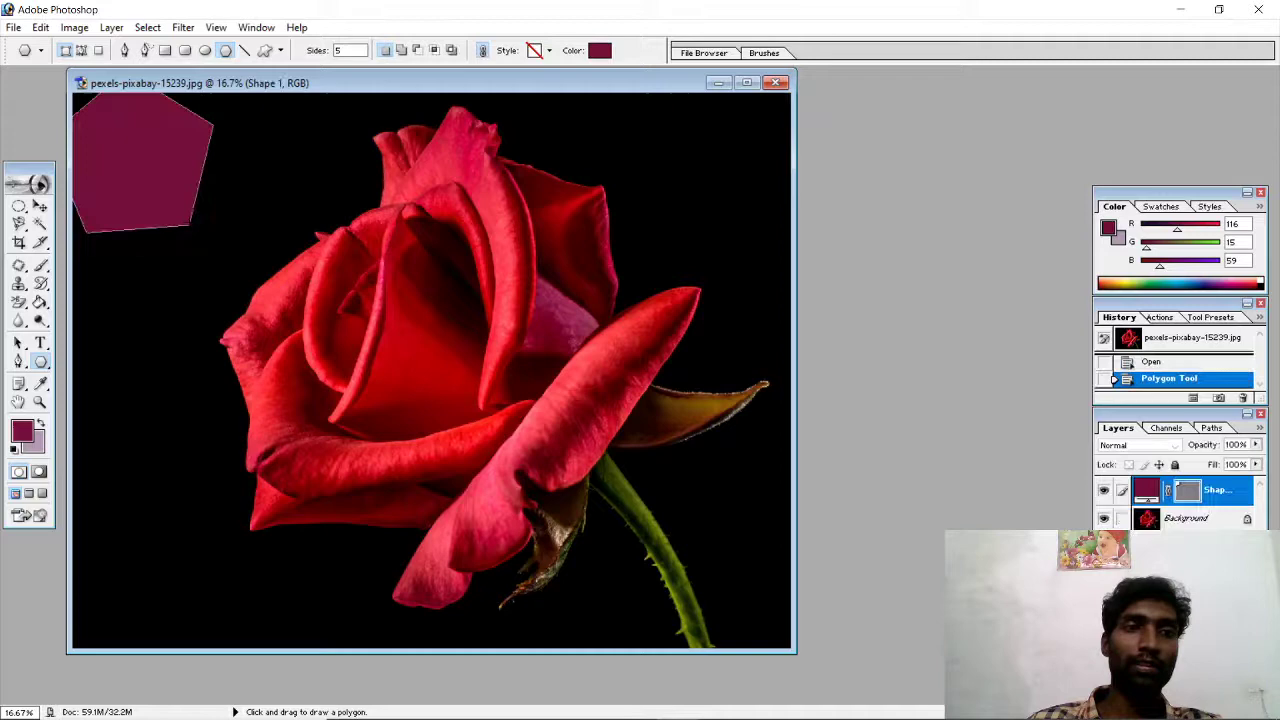
{"action": "left_click", "coordinate": [40, 206]}
{"action": "left_click_drag", "start_coordinate": [147, 170], "coordinate": [200, 225]}
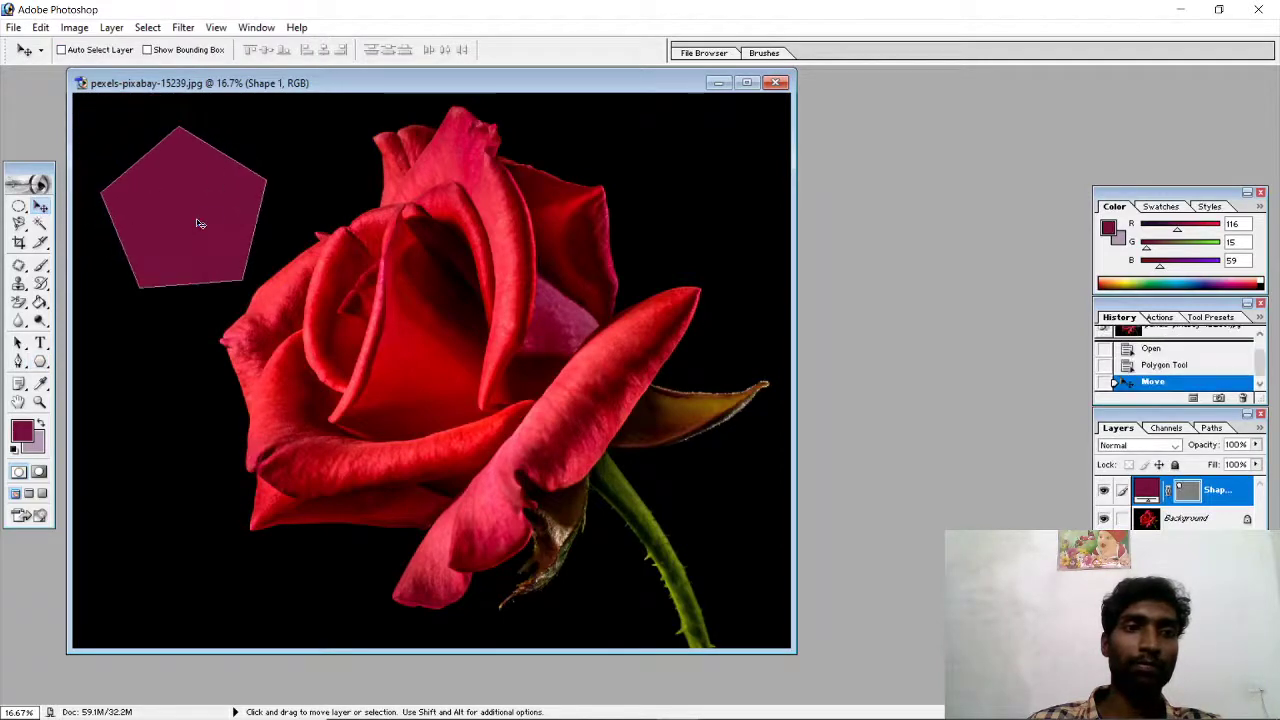
Set the foreground colour to dark blue 0F0F74.
{"action": "left_click", "coordinate": [20, 432]}
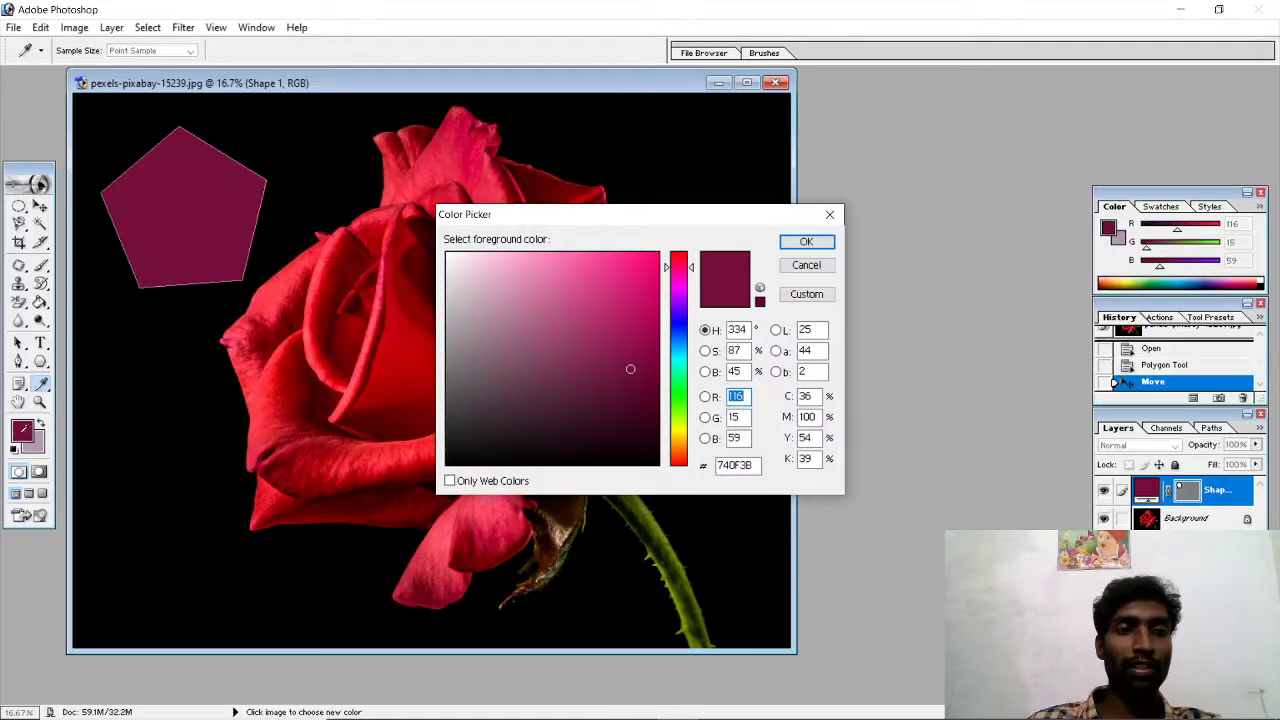
{"action": "left_click", "coordinate": [679, 323]}
{"action": "left_click", "coordinate": [807, 242]}
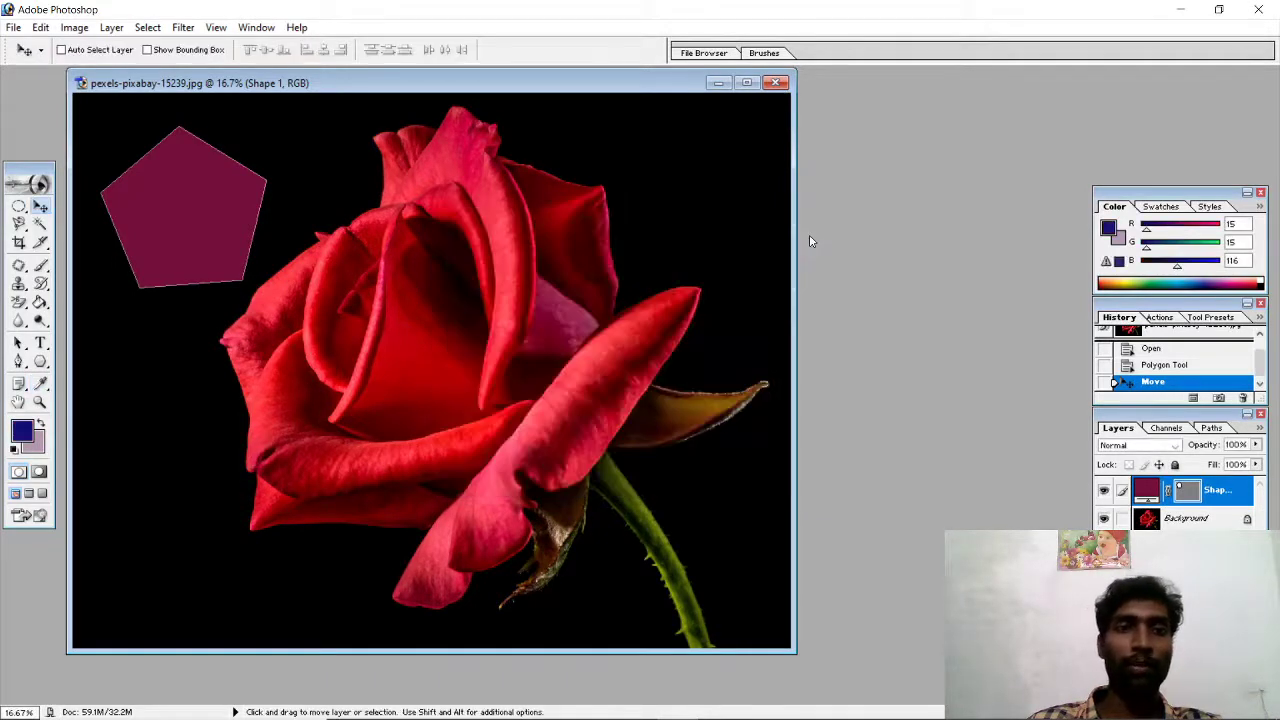
Make the Background layer active and return to the Shape 1 layer, keeping dark blue 0F0F74 as the foreground colour.
{"action": "right_click", "coordinate": [155, 196]}
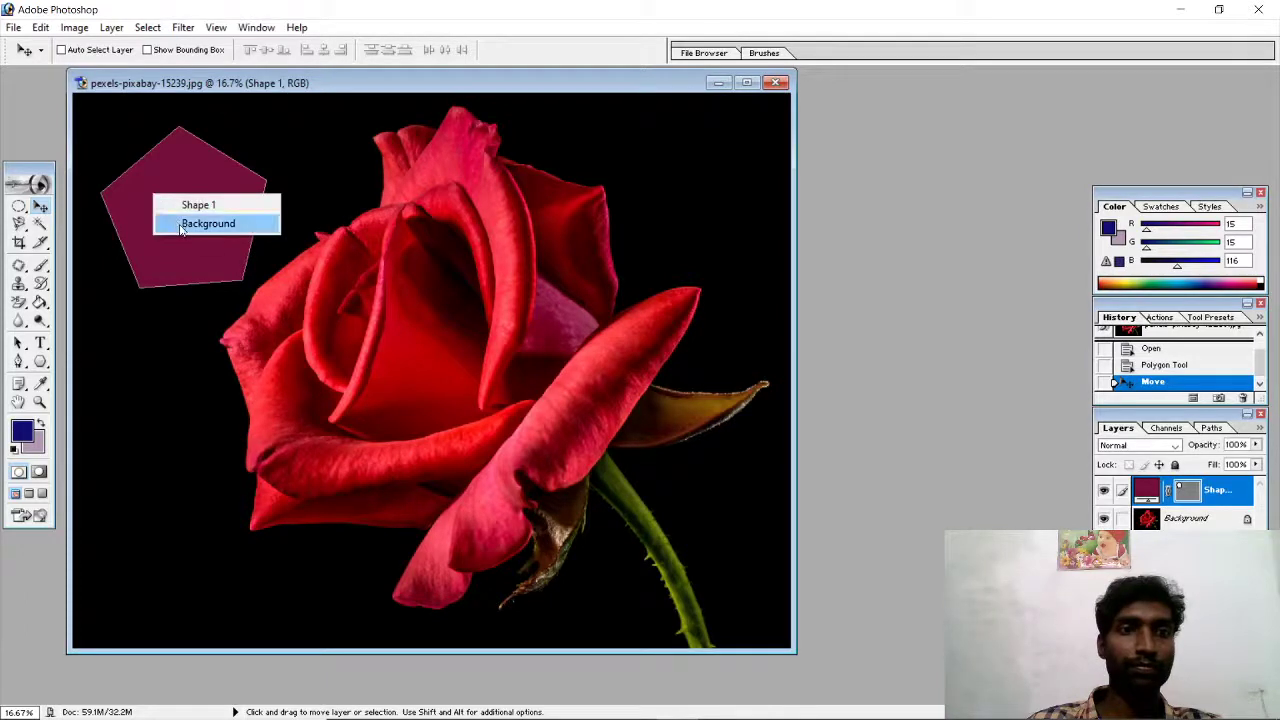
{"action": "left_click", "coordinate": [212, 222]}
{"action": "right_click", "coordinate": [190, 186]}
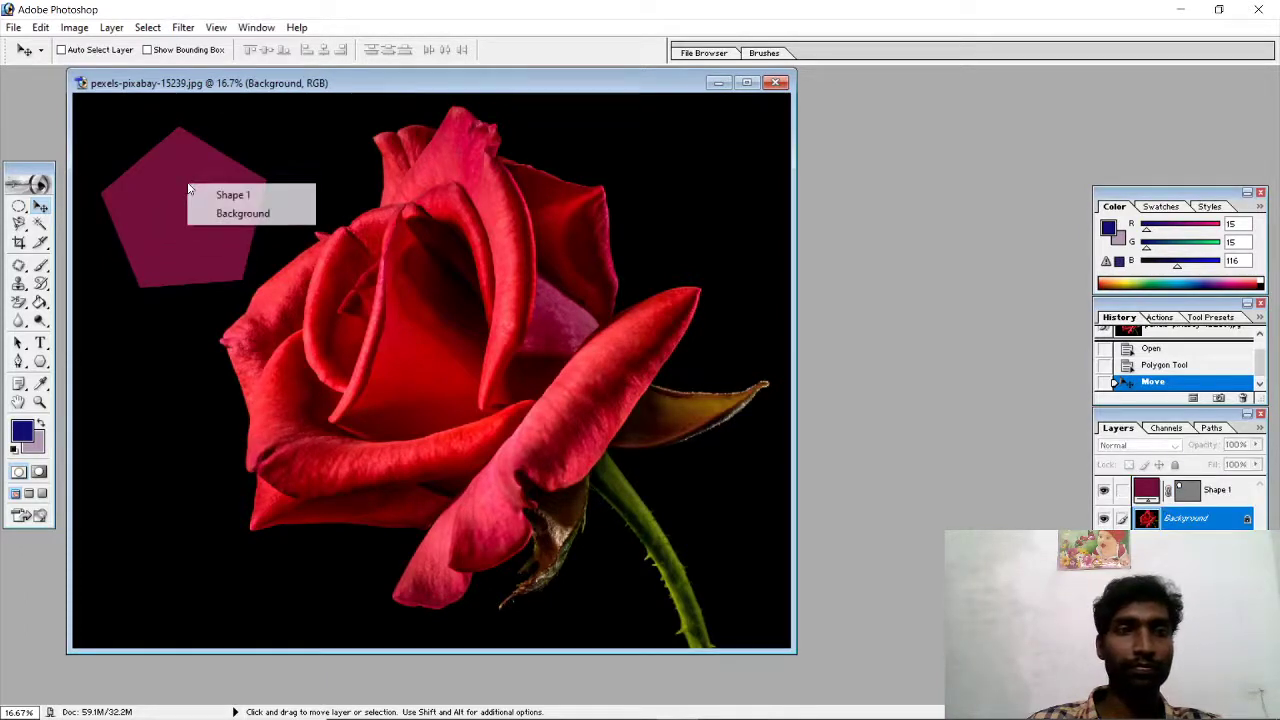
{"action": "left_click", "coordinate": [218, 197]}
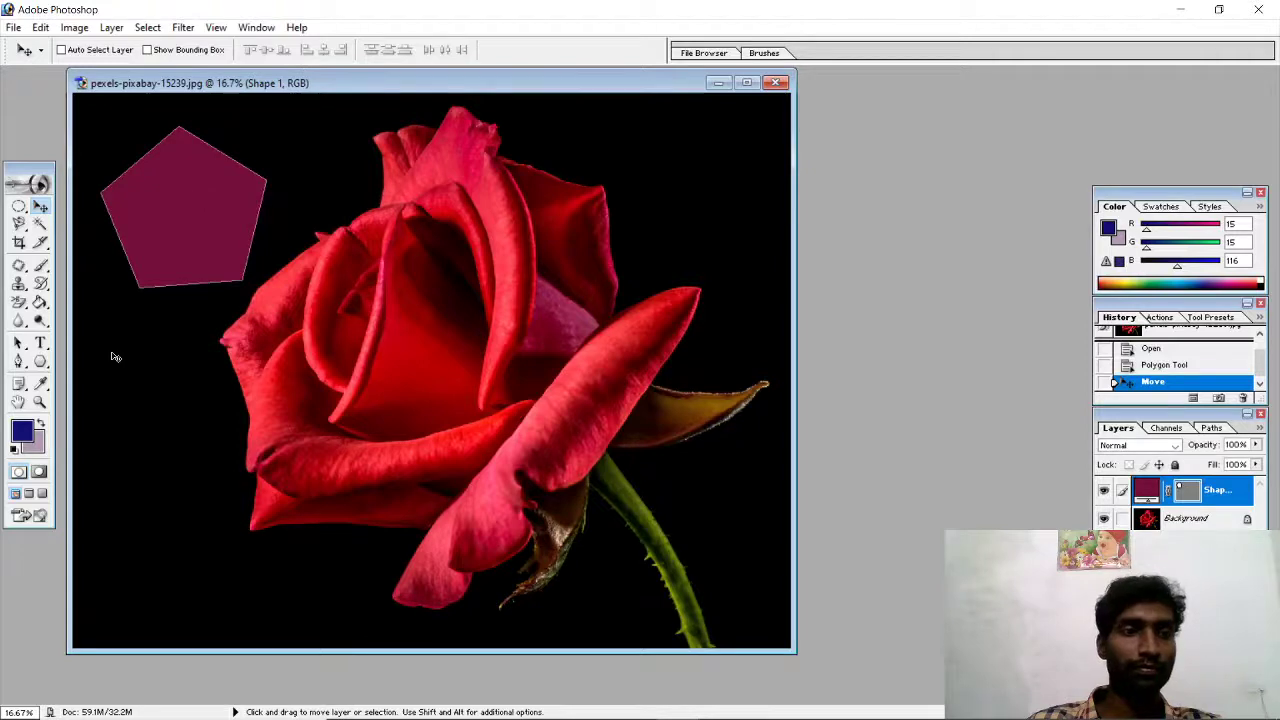
{"action": "key", "text": "i"}
{"action": "left_click", "coordinate": [30, 430]}
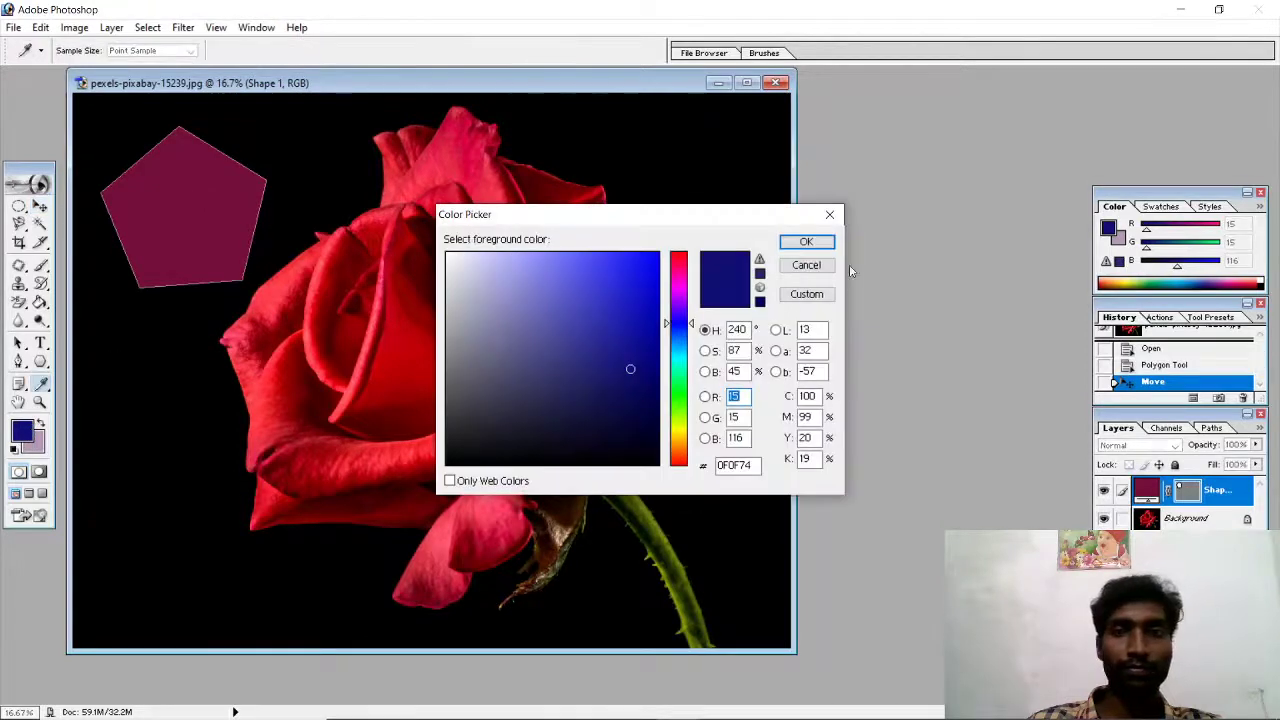
{"action": "left_click", "coordinate": [806, 244]}
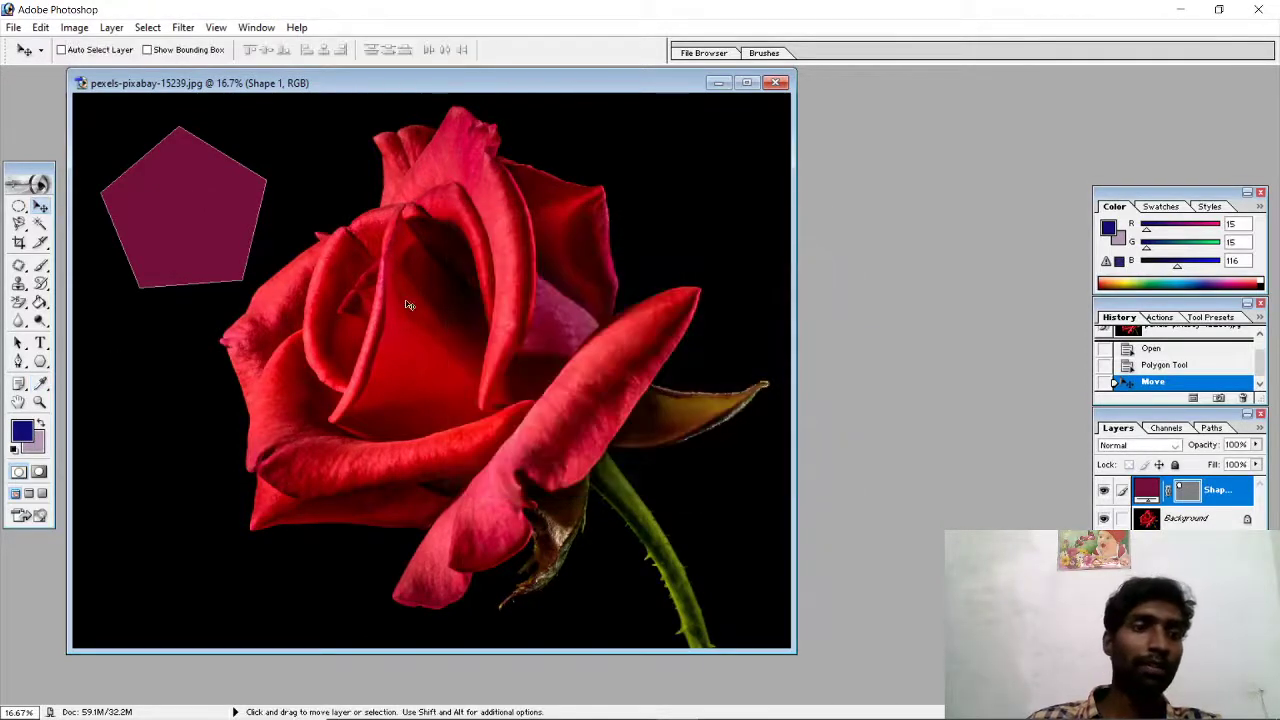
Choose the Gradient tool and set the foreground colour to teal with R 0, G 153, B 151.
{"action": "left_click", "coordinate": [40, 303]}
{"action": "left_click", "coordinate": [40, 303]}
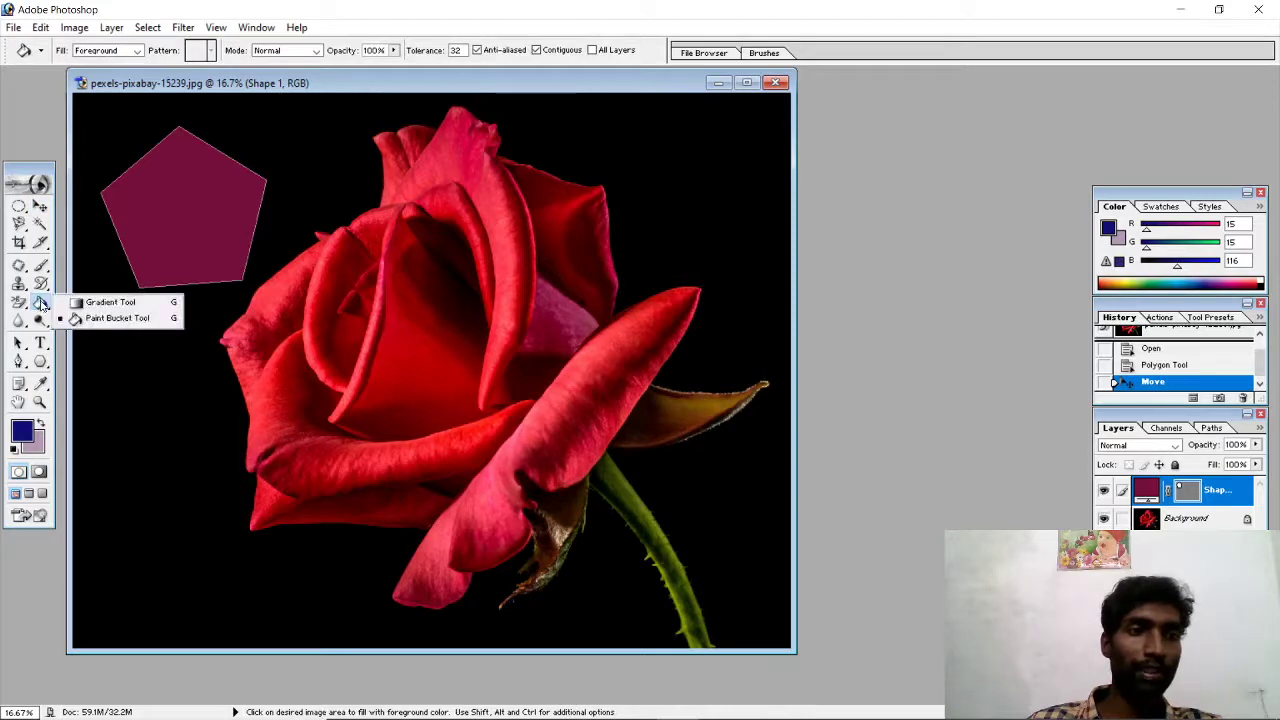
{"action": "left_click", "coordinate": [100, 298]}
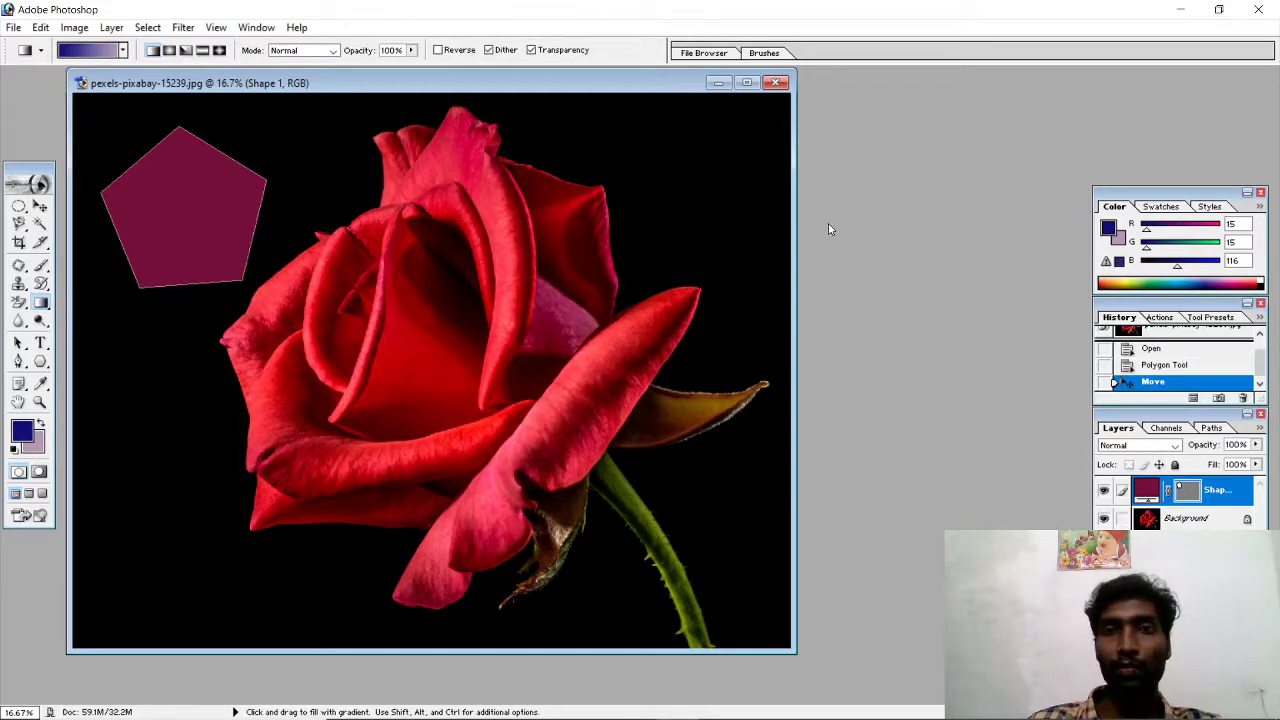
{"action": "left_click", "coordinate": [1172, 281]}
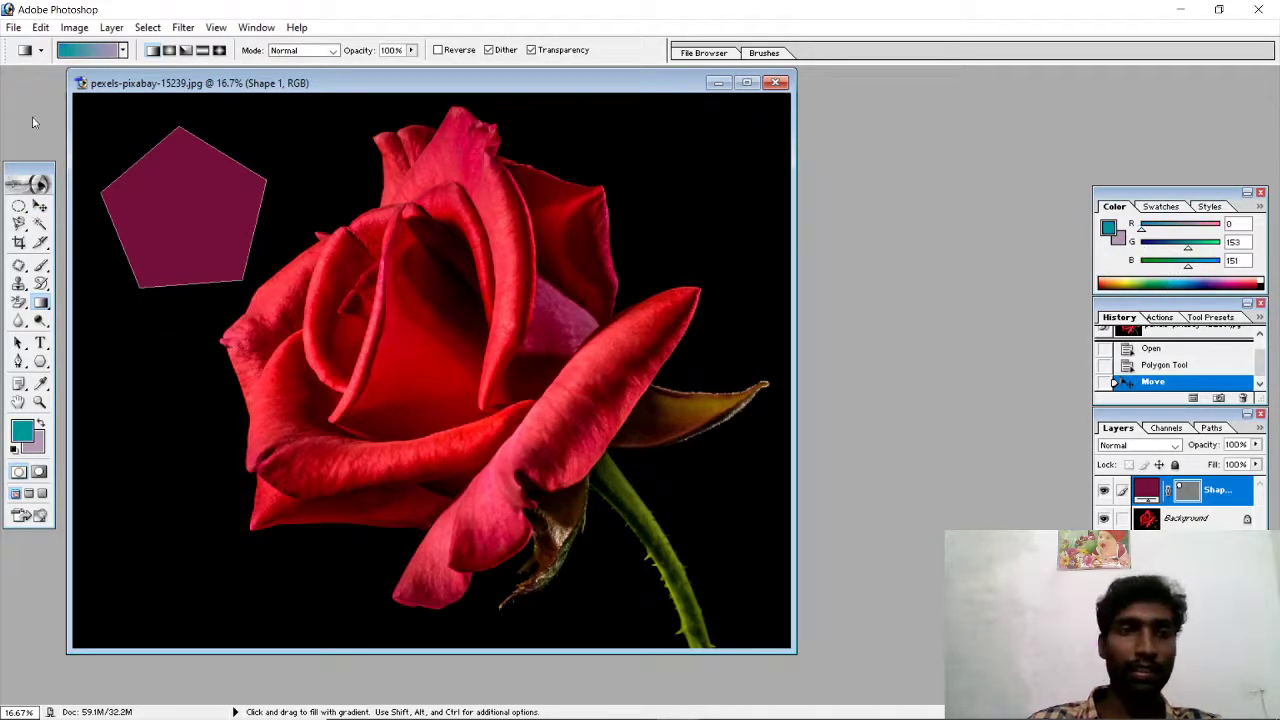
Try to apply the teal gradient to the pentagon on the Shape 1 layer.
{"action": "left_click", "coordinate": [187, 161]}
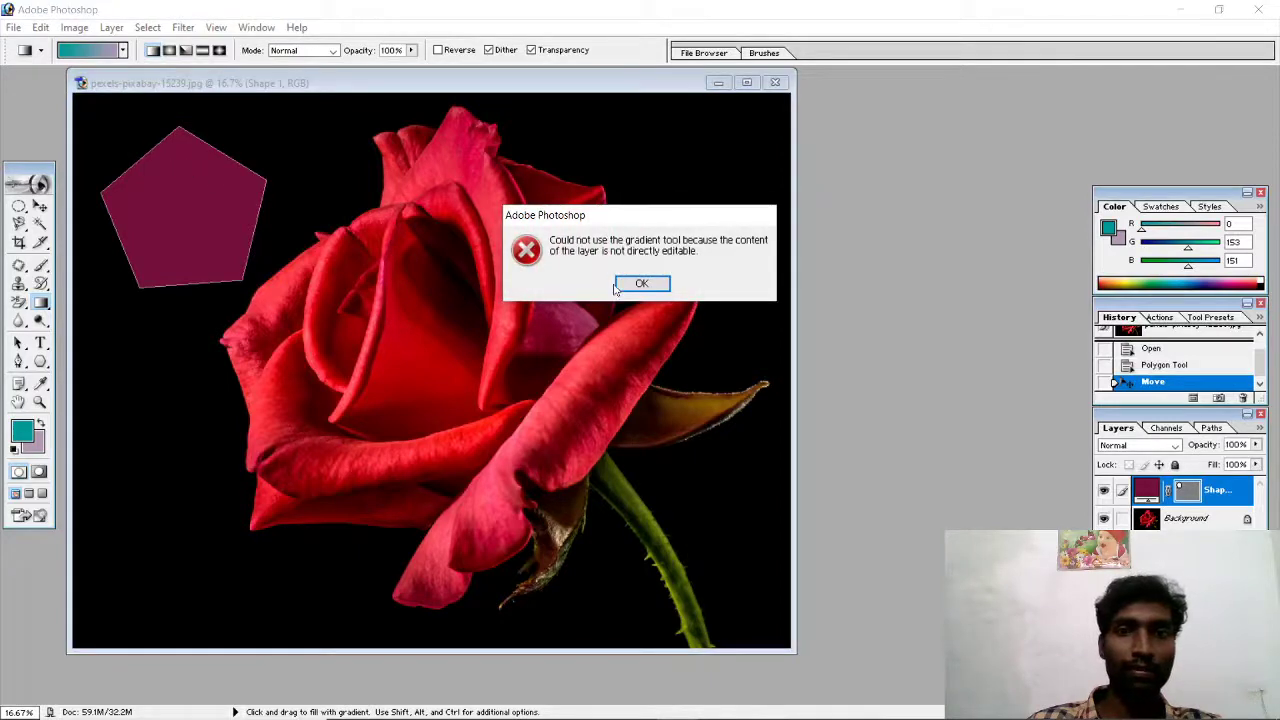
{"action": "left_click", "coordinate": [641, 285]}
{"action": "left_click", "coordinate": [193, 190]}
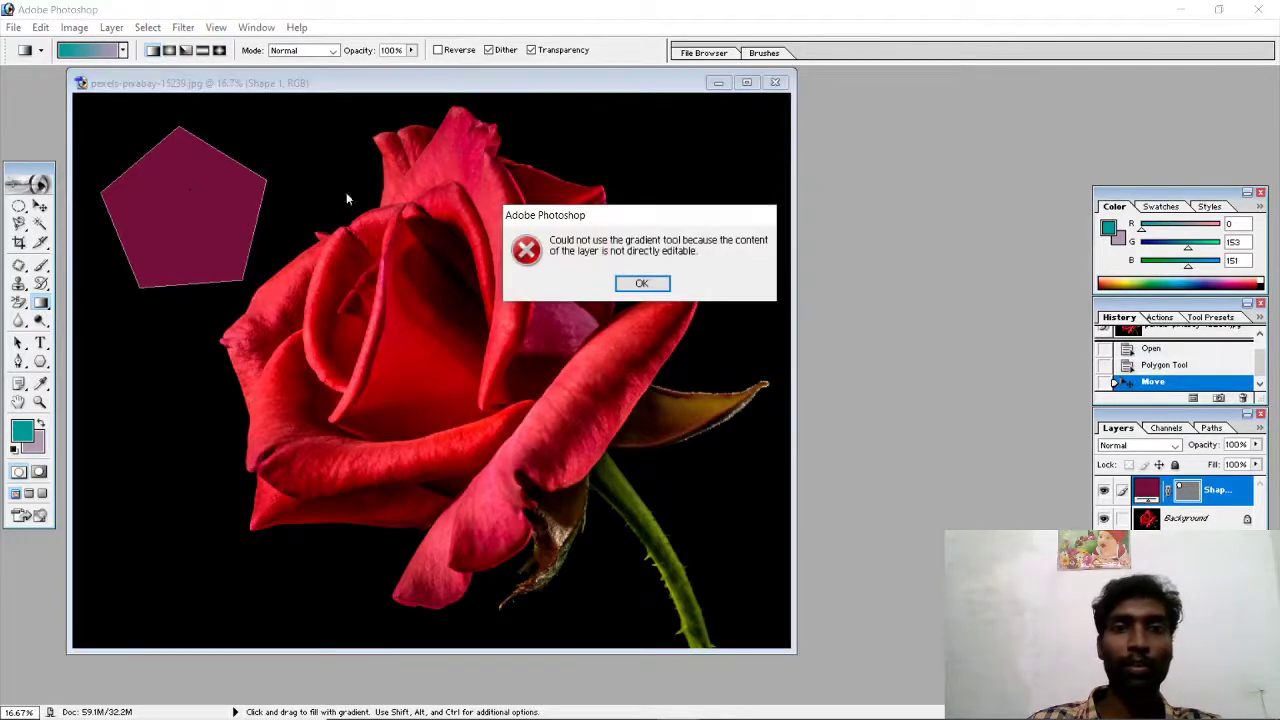
{"action": "left_click", "coordinate": [632, 280]}
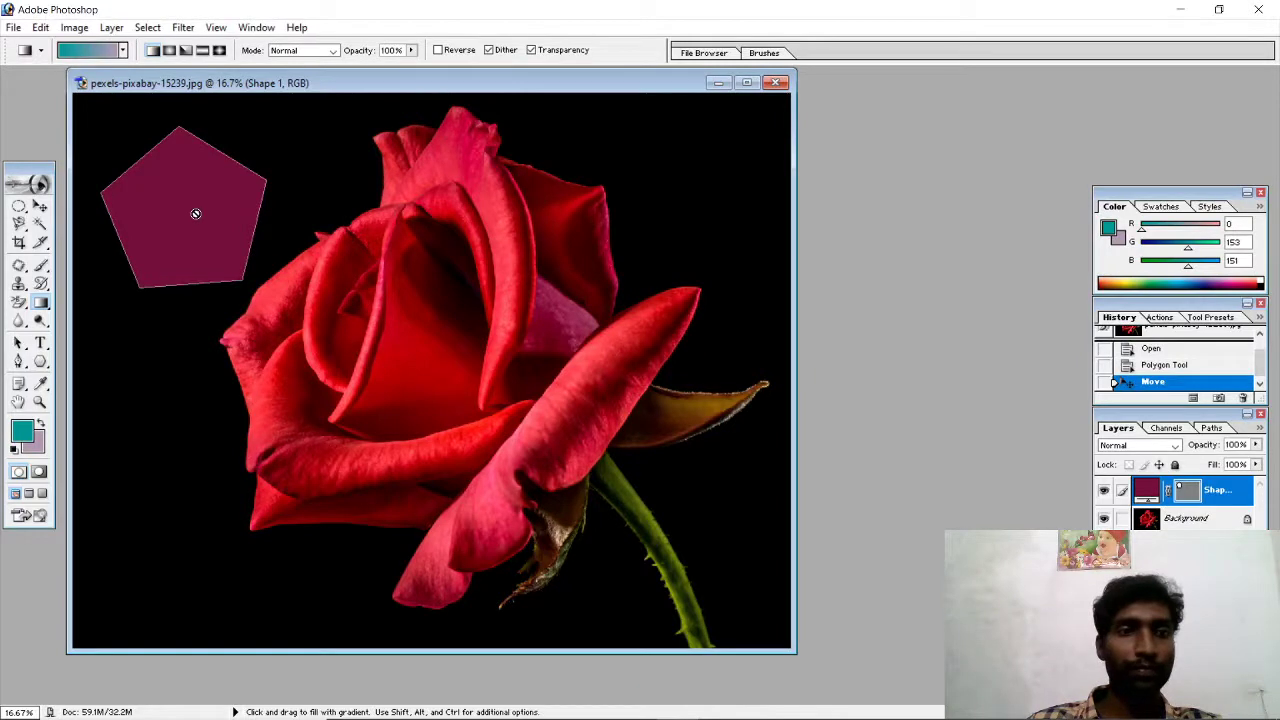
Make the Background layer active, apply a short diagonal gradient starting from teal to it, and undo that gradient.
{"action": "left_click", "coordinate": [1168, 522]}
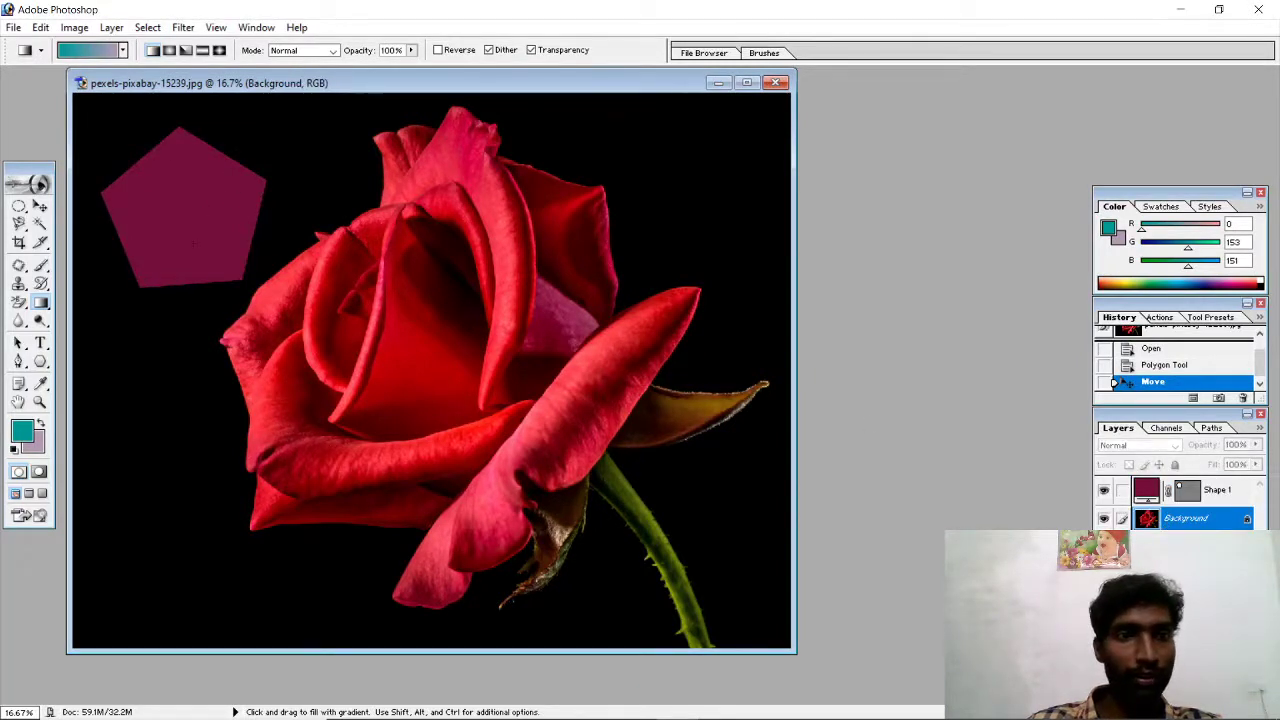
{"action": "left_click_drag", "start_coordinate": [183, 211], "coordinate": [200, 229]}
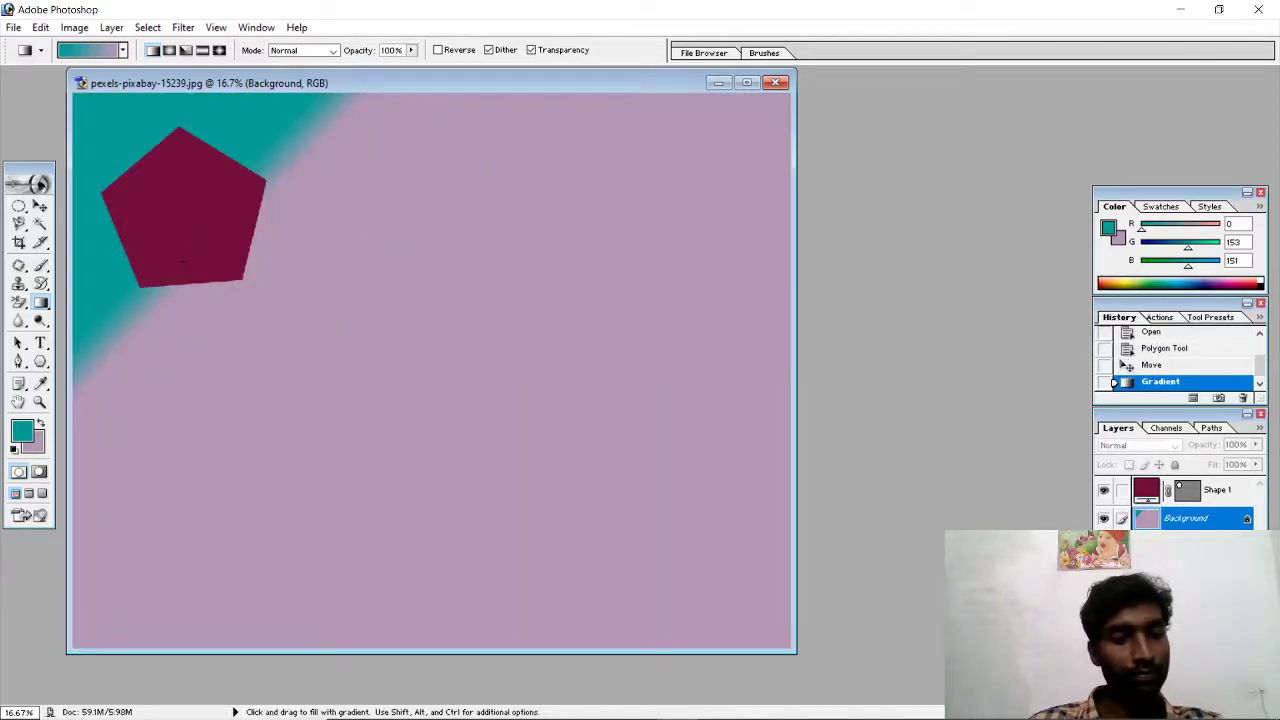
{"action": "key", "text": "ctrl+z"}
{"action": "mouse_move", "coordinate": [451, 705]}
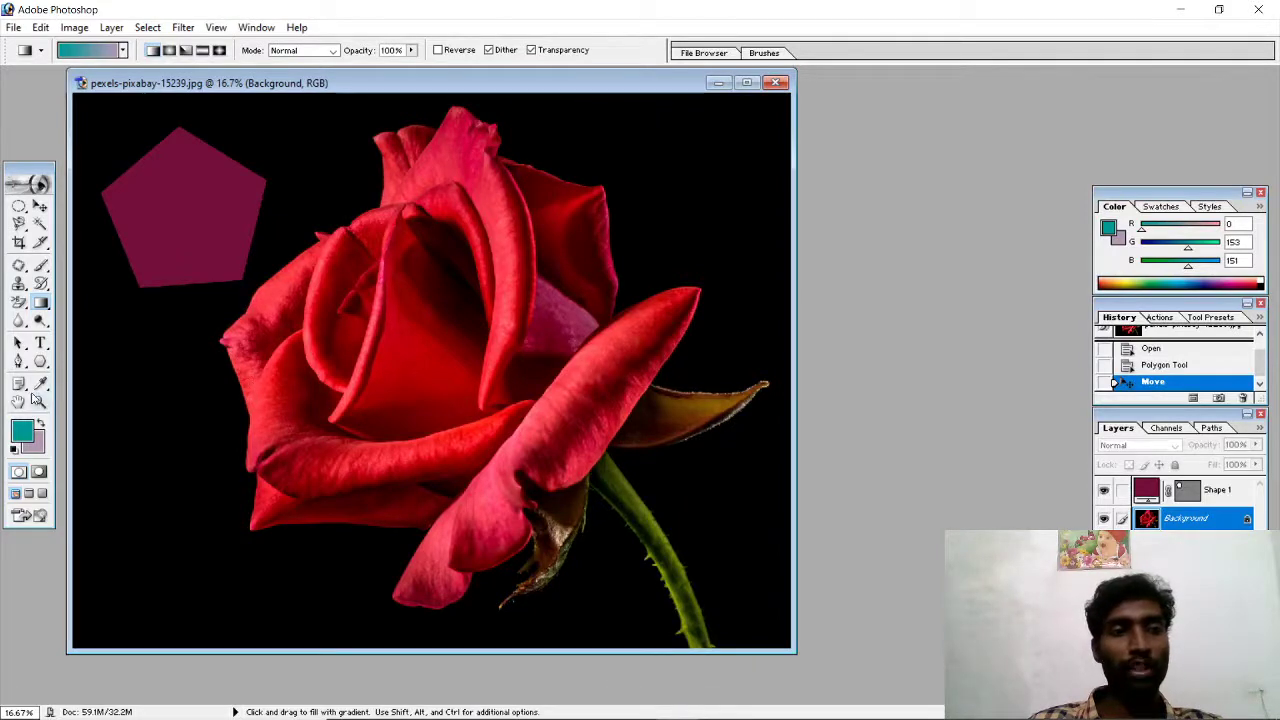
Draw a teal arrow with the Custom Shape tool in the dark area below the pentagon.
{"action": "left_click", "coordinate": [41, 363]}
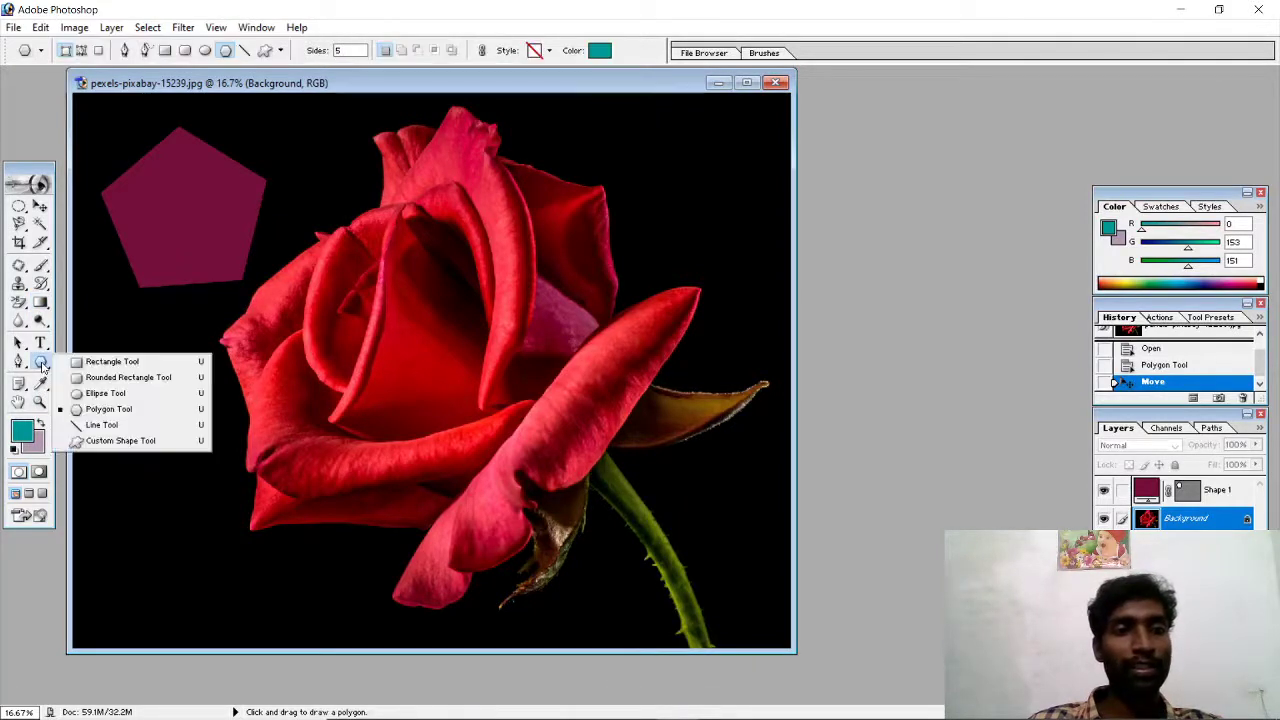
{"action": "left_click", "coordinate": [118, 440]}
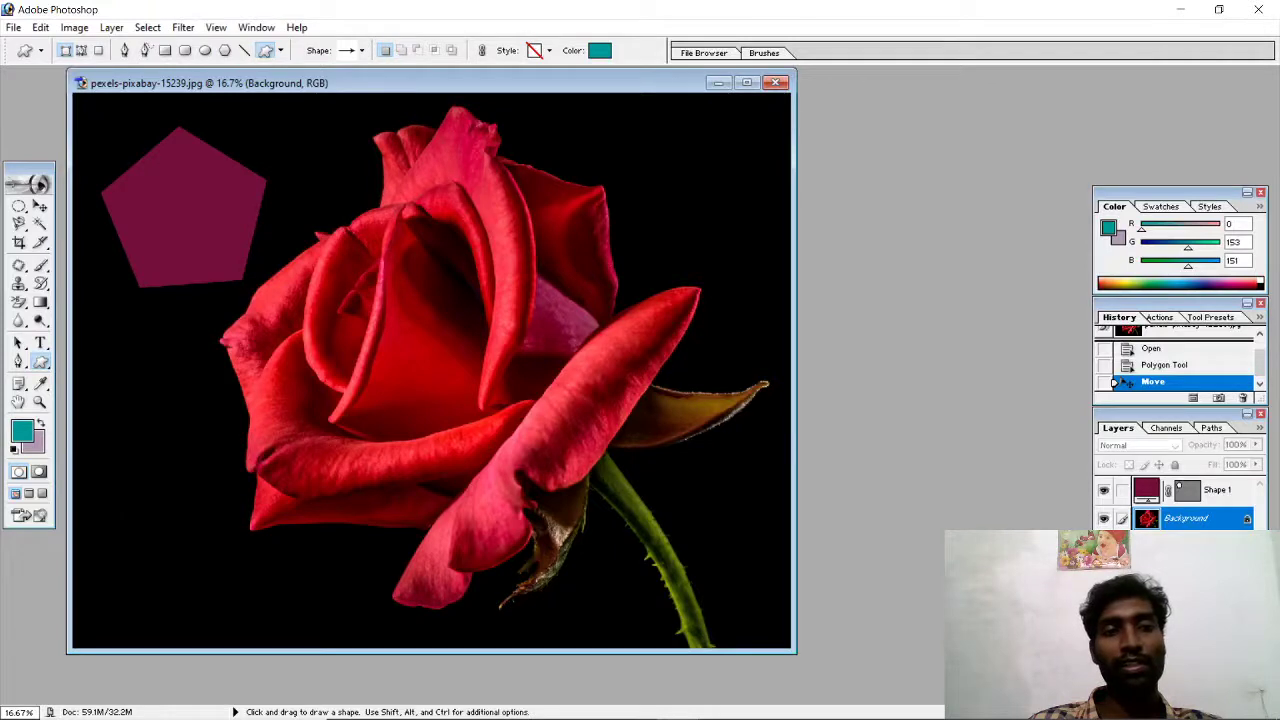
{"action": "left_click", "coordinate": [41, 363]}
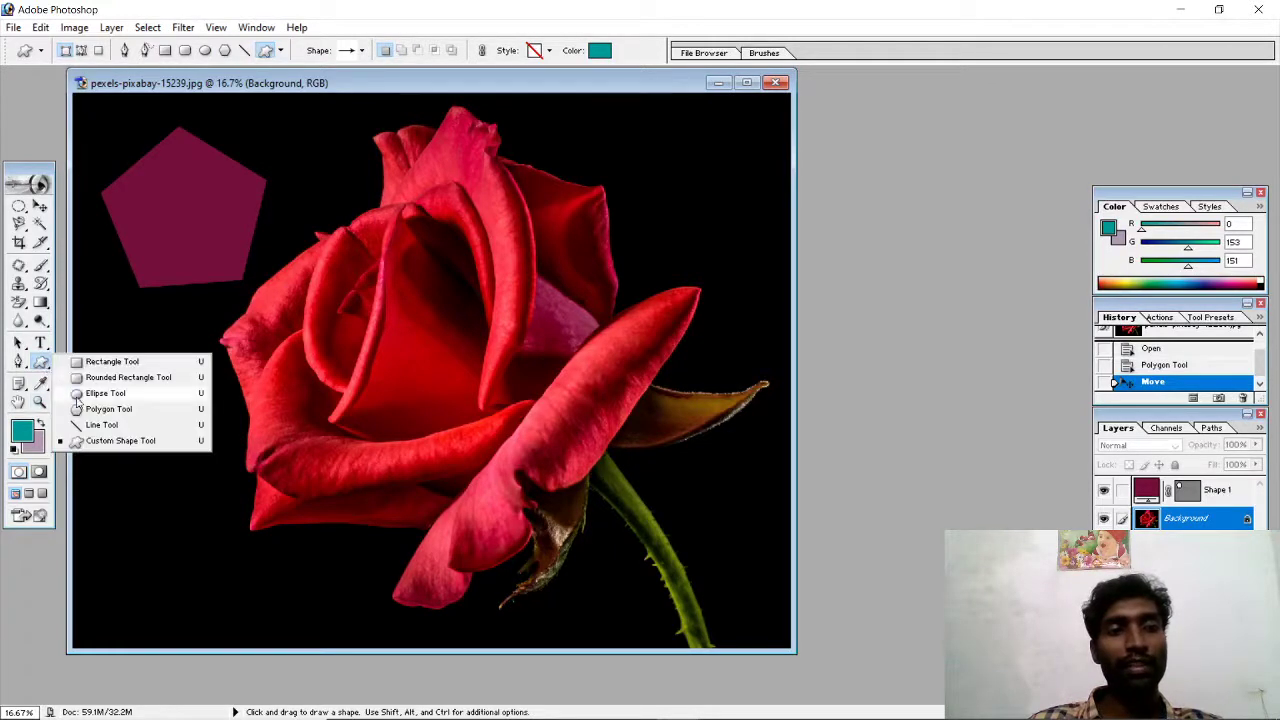
{"action": "left_click", "coordinate": [105, 441]}
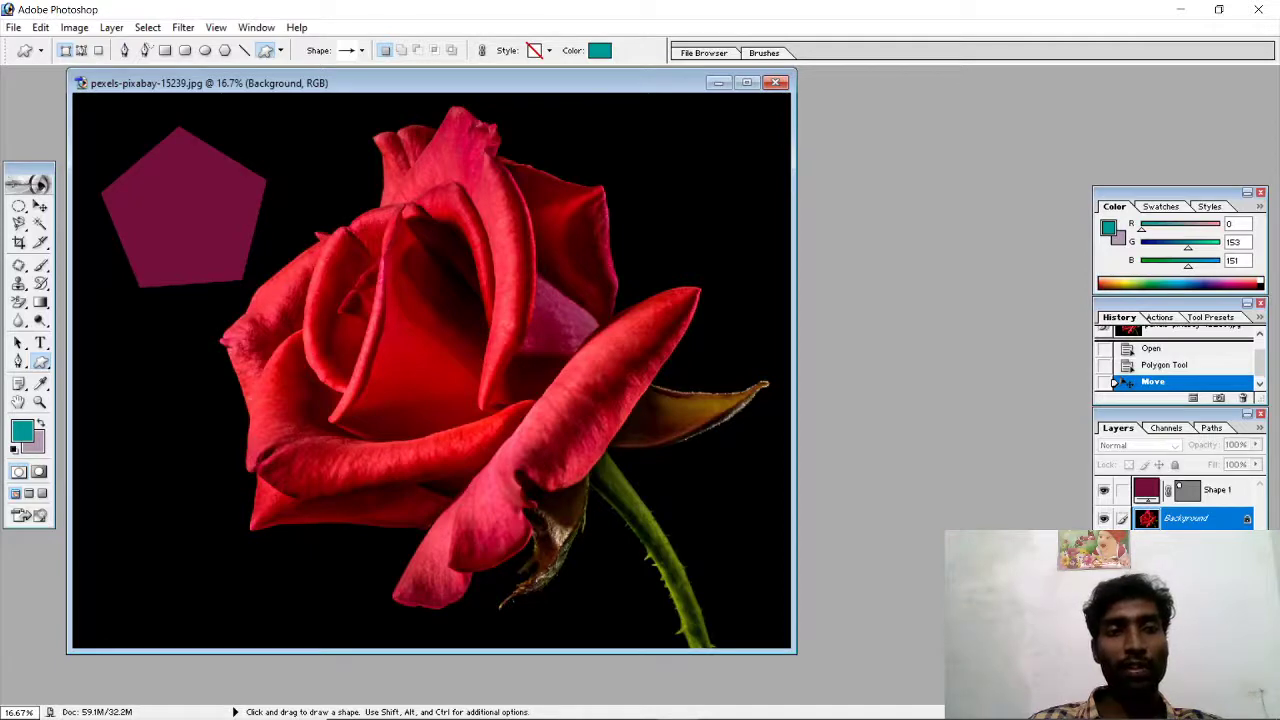
{"action": "left_click_drag", "start_coordinate": [122, 344], "coordinate": [224, 476]}
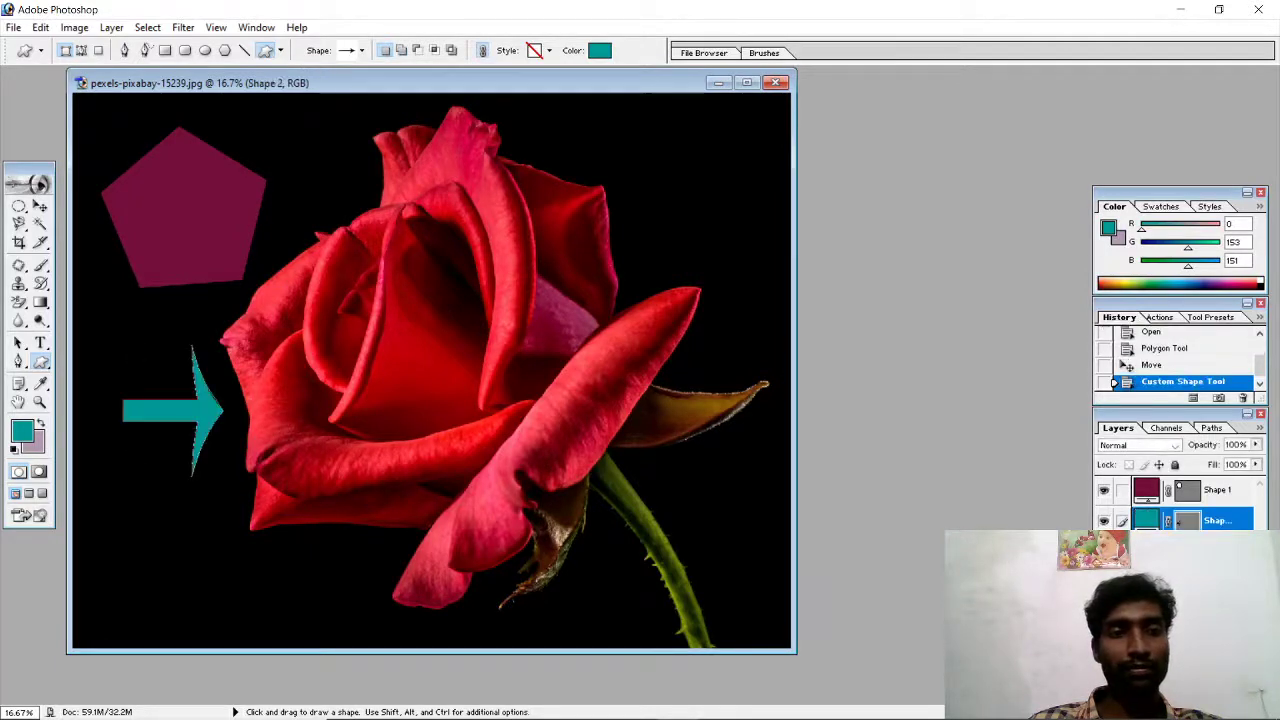
Draw a second, much smaller teal arrow with the Custom Shape tool just above the first arrow.
{"action": "left_click", "coordinate": [41, 364]}
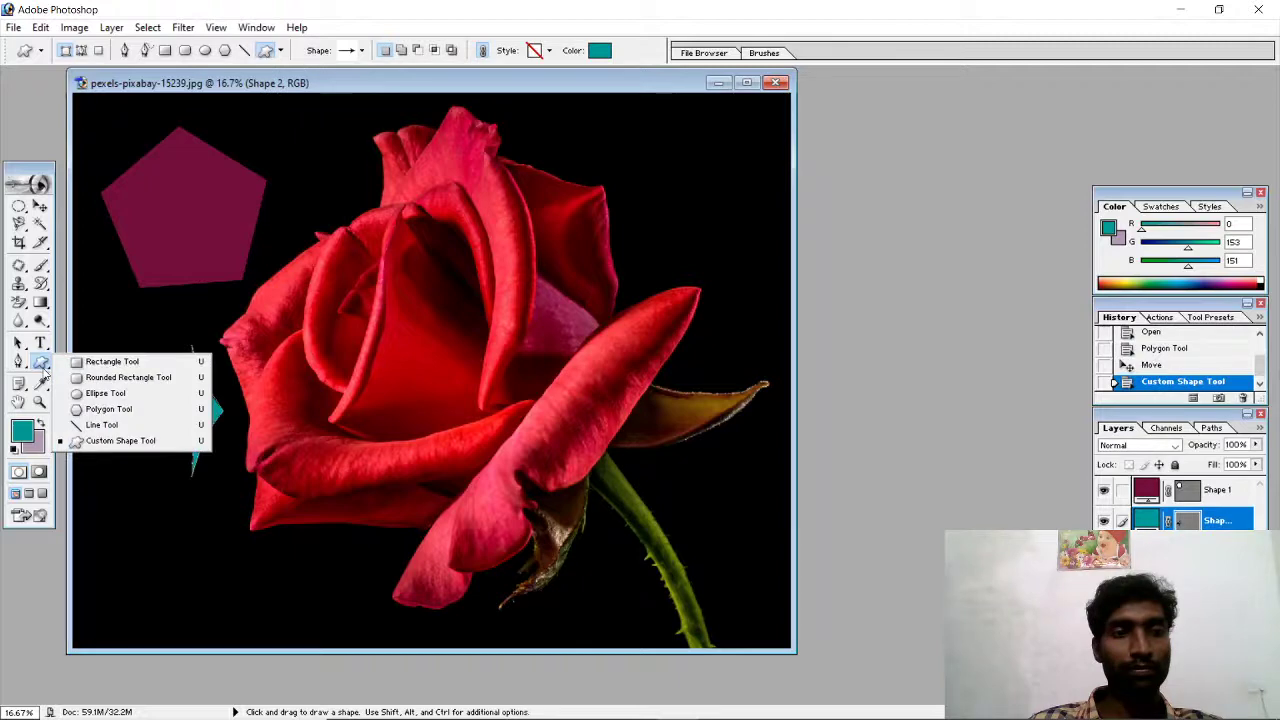
{"action": "left_click", "coordinate": [140, 441]}
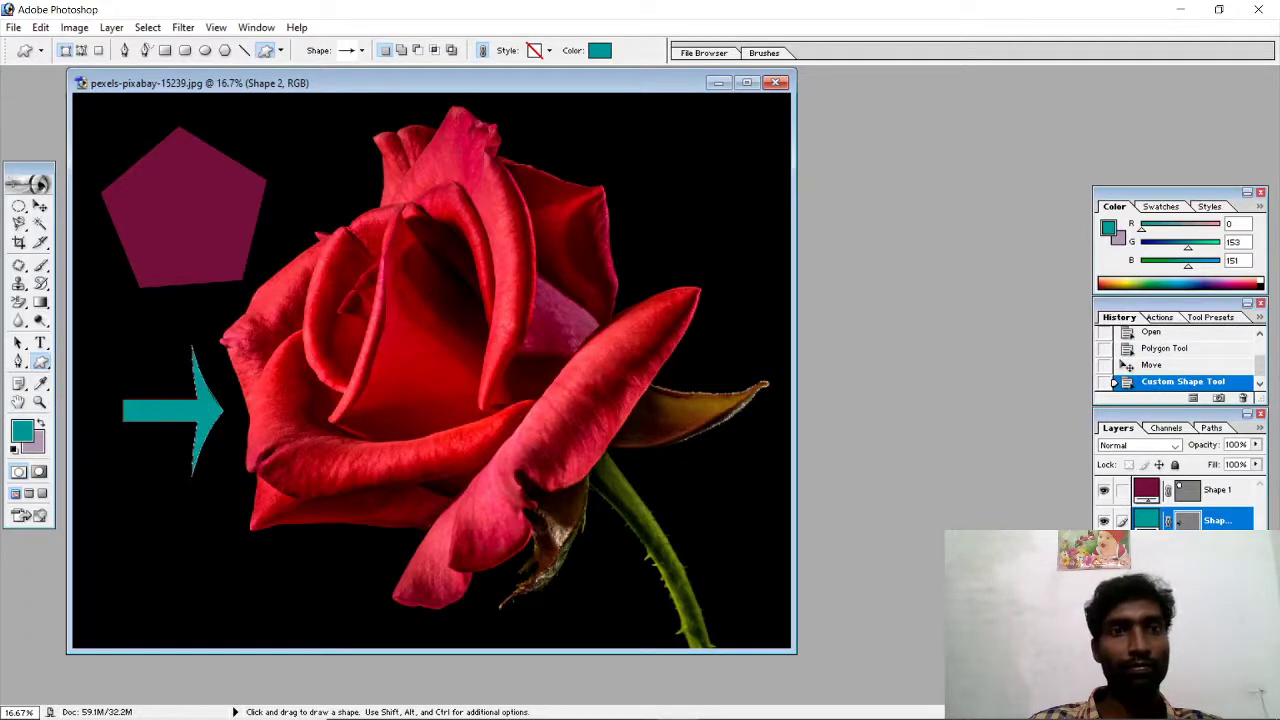
{"action": "left_click", "coordinate": [281, 51]}
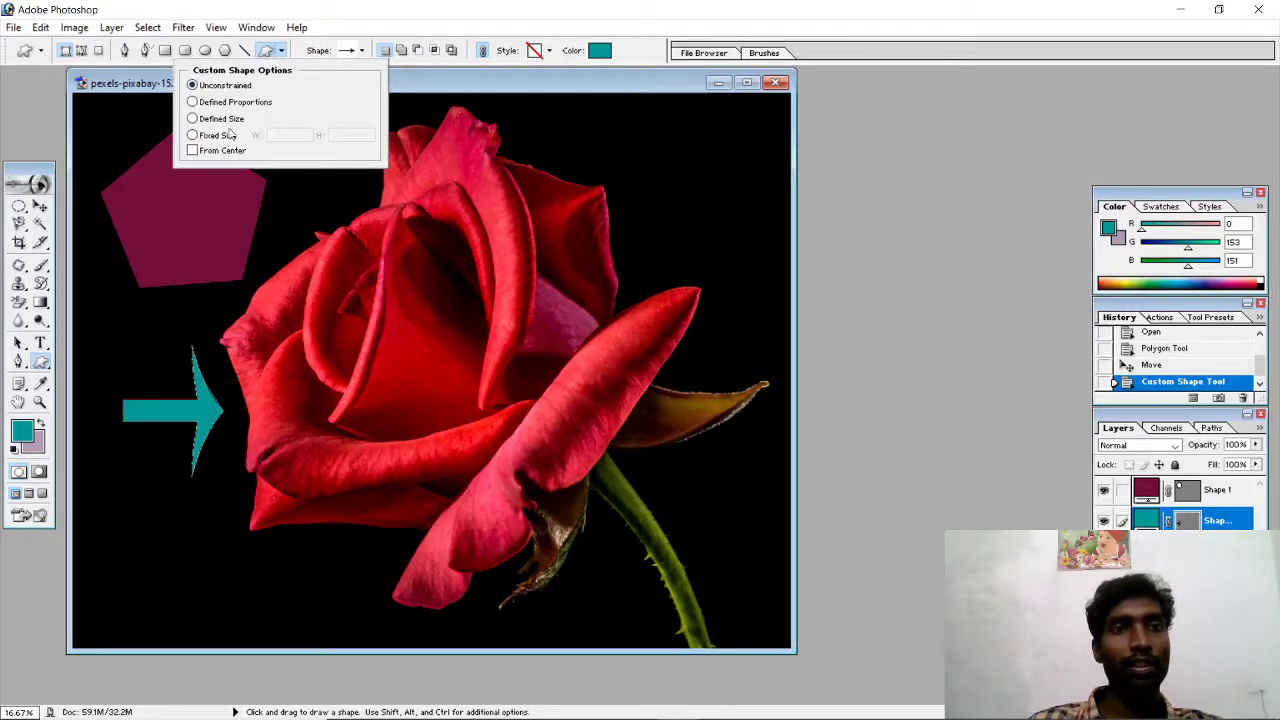
{"action": "key", "text": "Escape"}
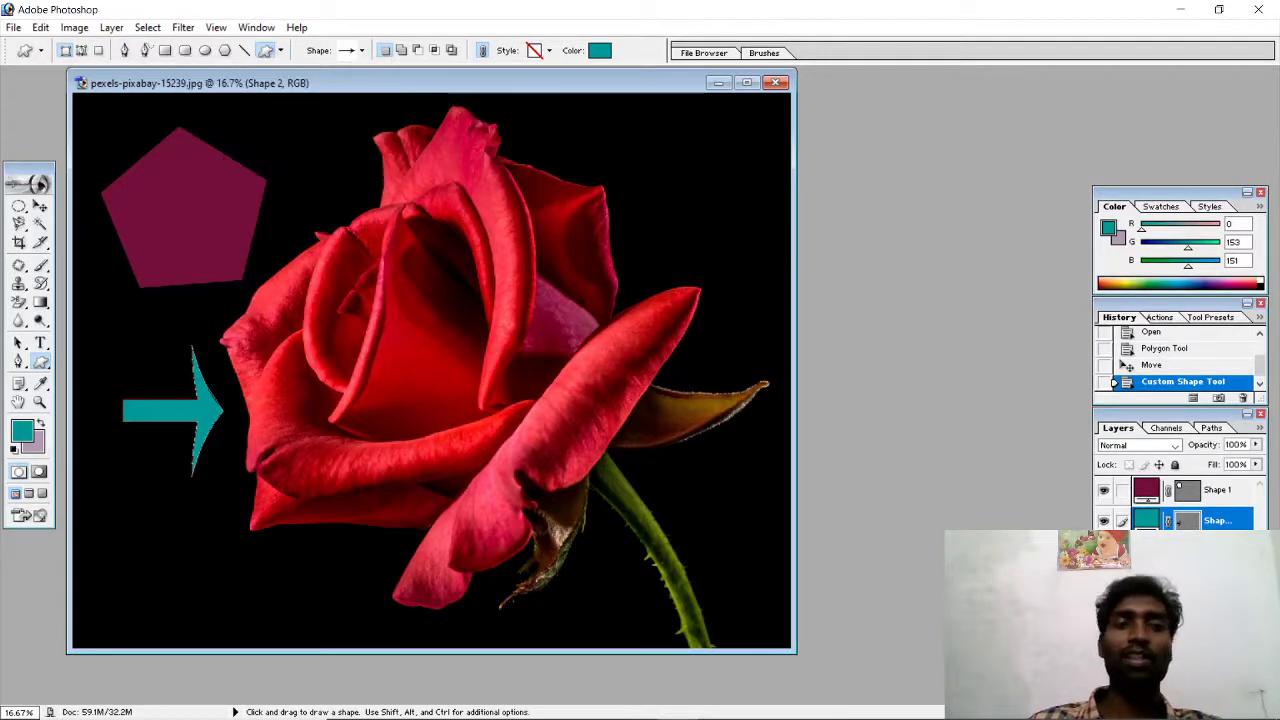
{"action": "mouse_move", "coordinate": [174, 328]}
{"action": "left_mouse_down"}
{"action": "mouse_move", "coordinate": [290, 336]}
{"action": "mouse_move", "coordinate": [414, 612]}
{"action": "mouse_move", "coordinate": [600, 570]}
{"action": "mouse_move", "coordinate": [757, 555]}
{"action": "mouse_move", "coordinate": [72, 312]}
{"action": "mouse_move", "coordinate": [90, 305]}
{"action": "mouse_move", "coordinate": [137, 366]}
{"action": "left_mouse_up"}
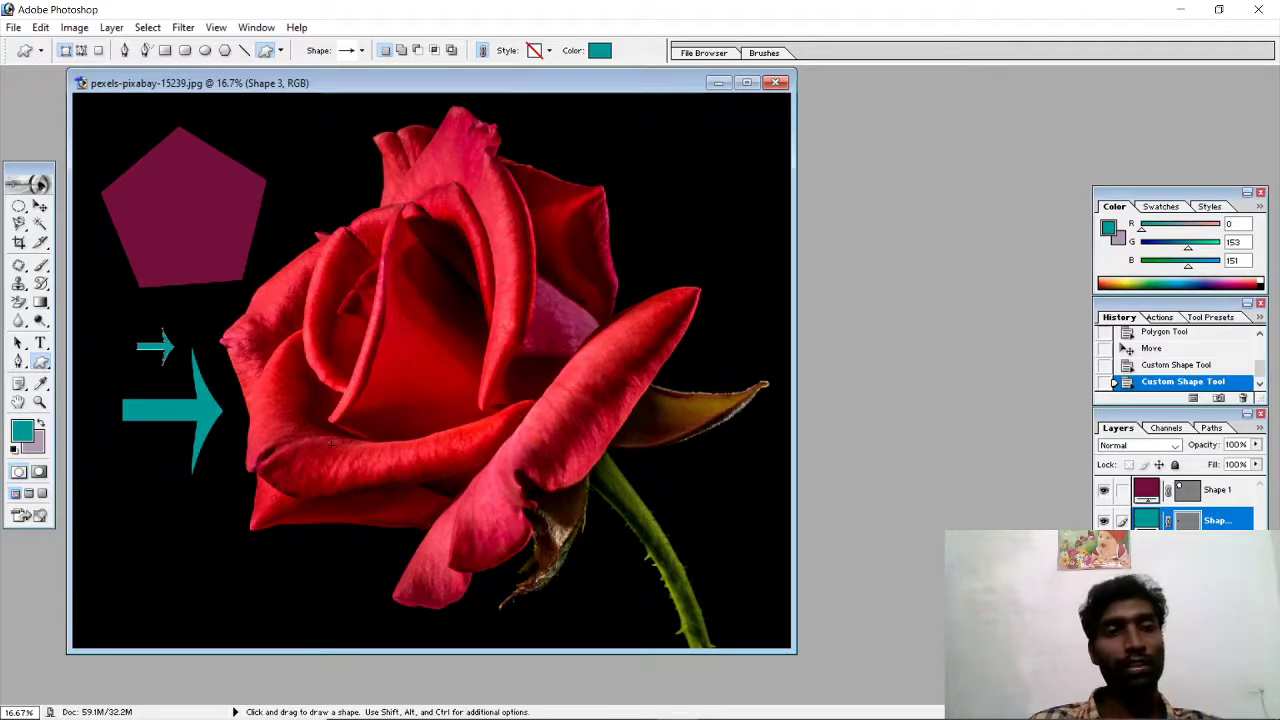
Switch to the textbook PDF in Chrome and look through the custom shape instructions and the Shape Dialog Box figure.
{"action": "mouse_move", "coordinate": [282, 712]}
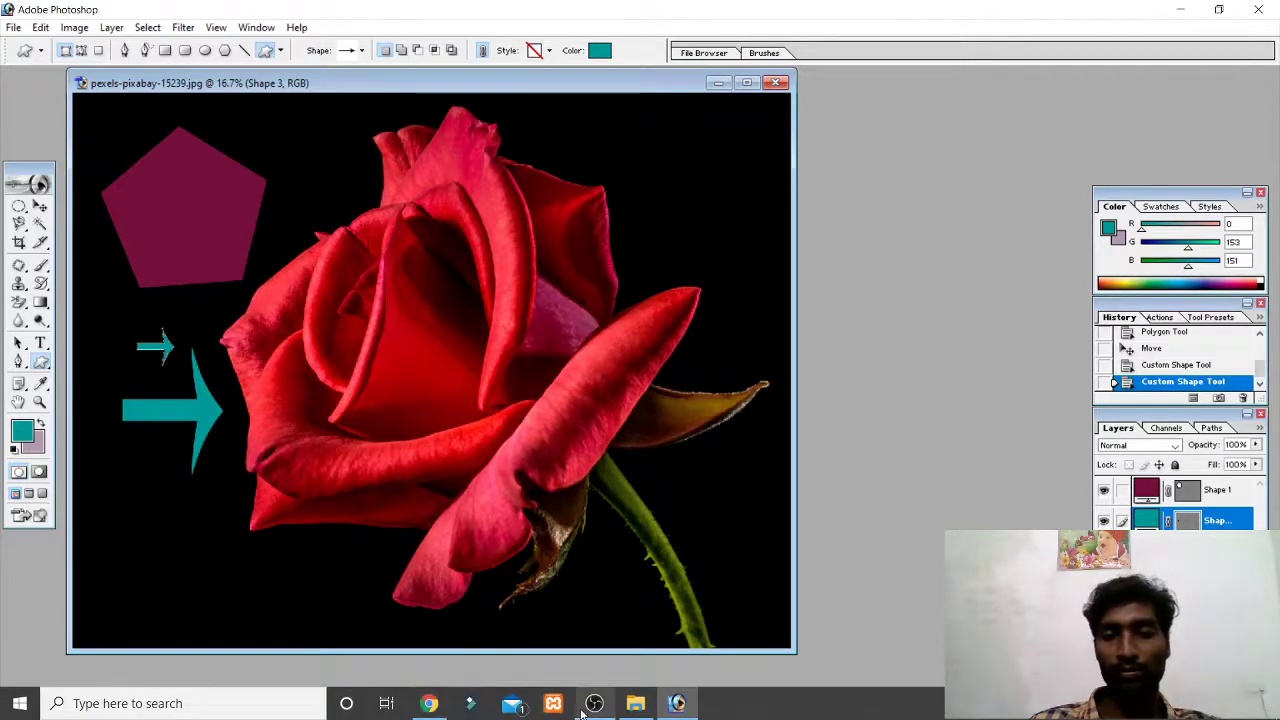
{"action": "left_click", "coordinate": [428, 704]}
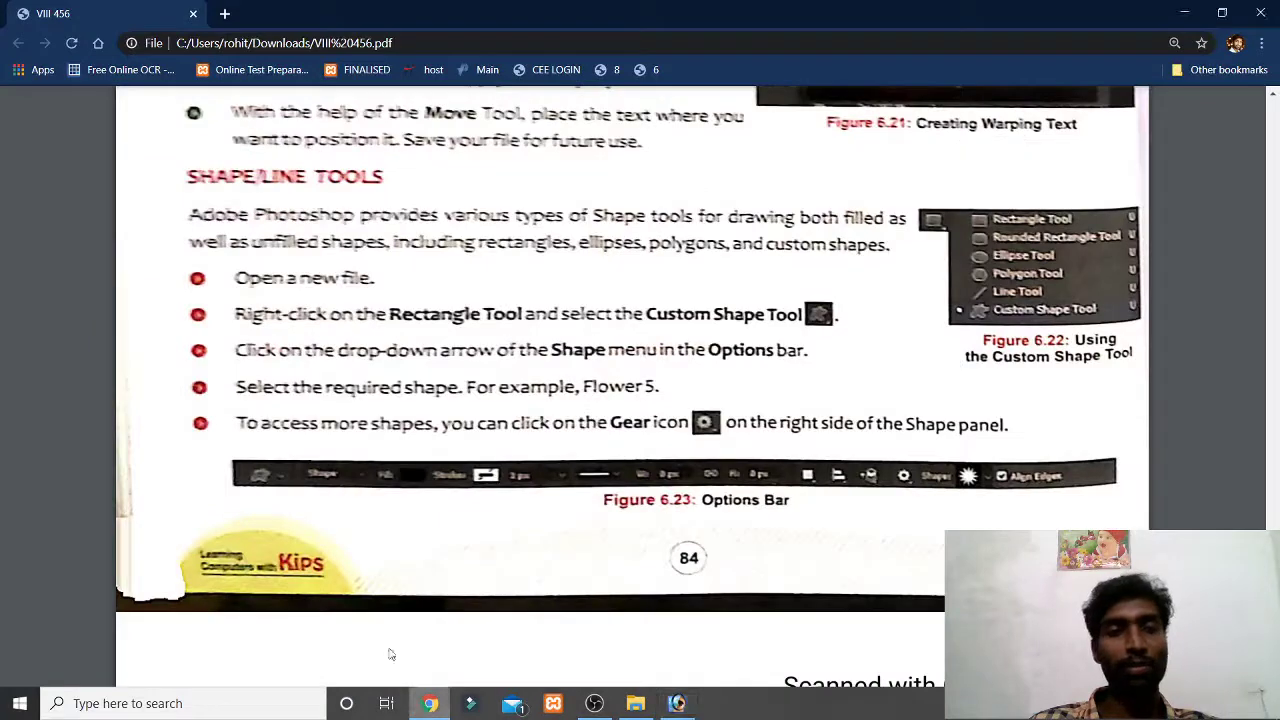
{"action": "scroll", "coordinate": [333, 387], "scroll_direction": "down", "scroll_amount": 3}
{"action": "scroll", "coordinate": [333, 387], "scroll_direction": "down", "scroll_amount": 5}
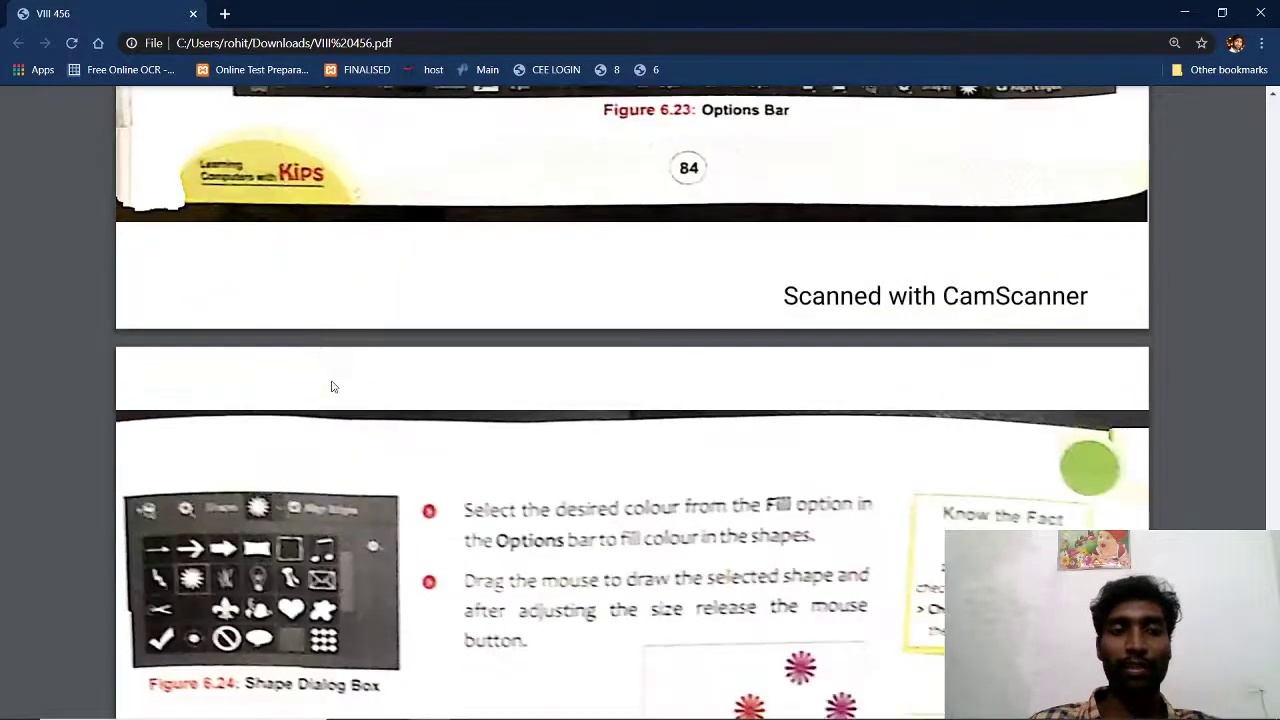
{"action": "scroll", "coordinate": [311, 300], "scroll_direction": "down", "scroll_amount": 2}
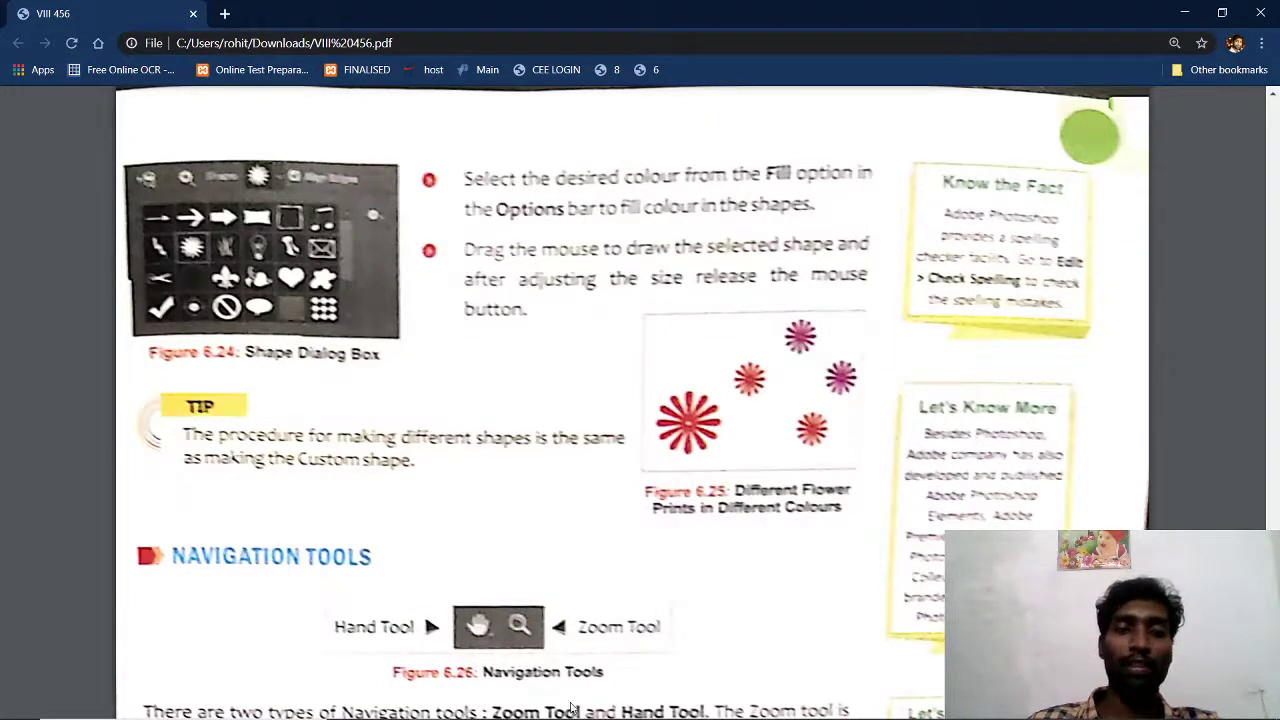
Return to Photoshop, draw a large teal arrow over the centre of the rose, and set the custom shape option to Defined Proportions.
{"action": "left_click", "coordinate": [677, 703]}
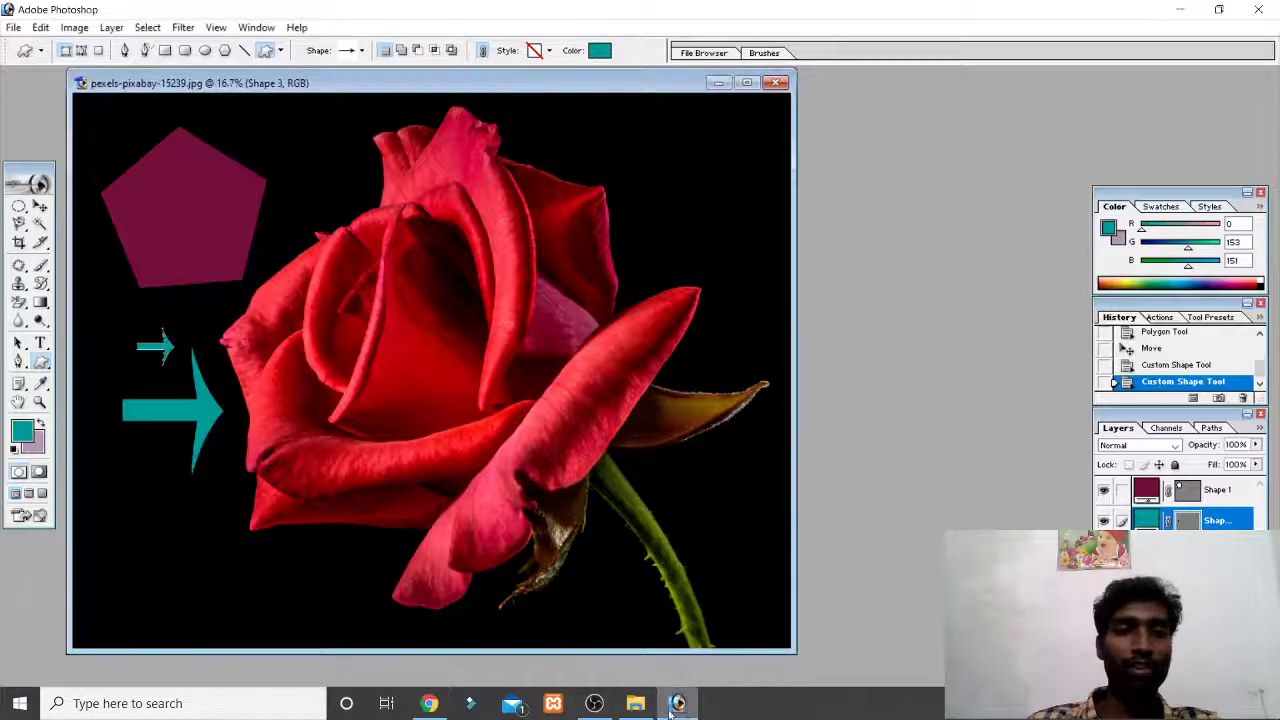
{"action": "left_click_drag", "start_coordinate": [312, 205], "coordinate": [430, 364]}
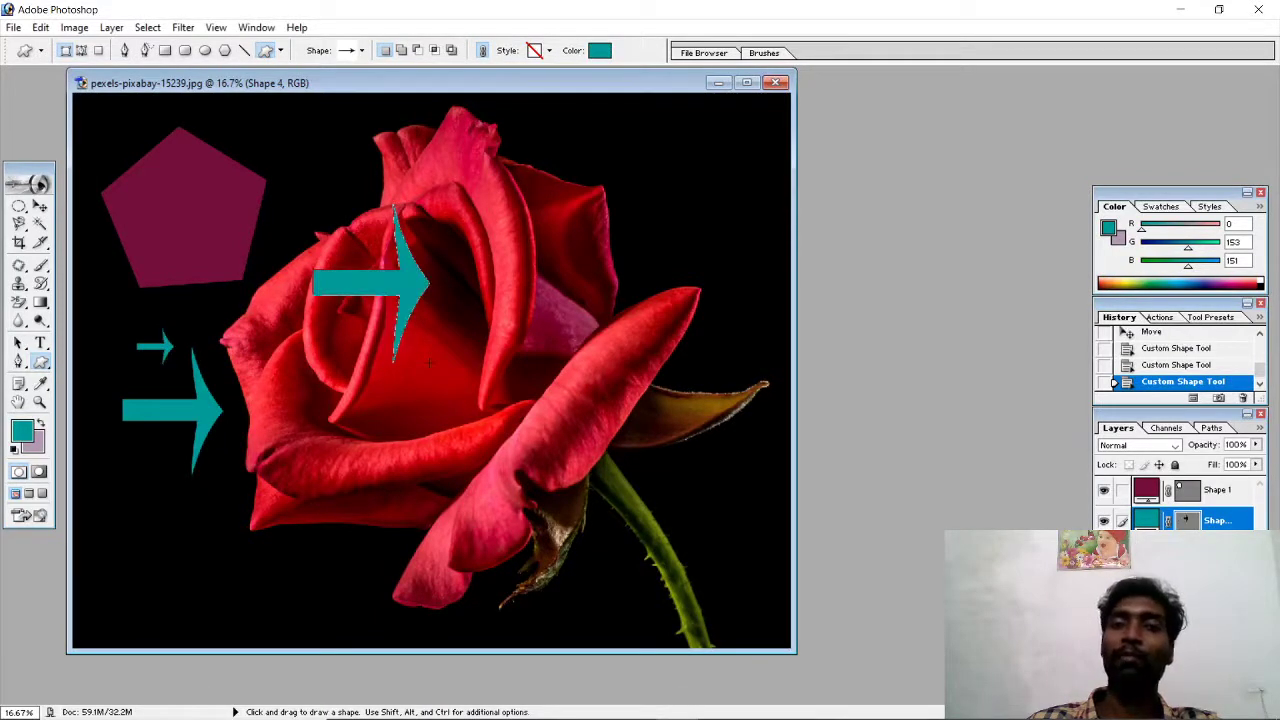
{"action": "left_click", "coordinate": [281, 51]}
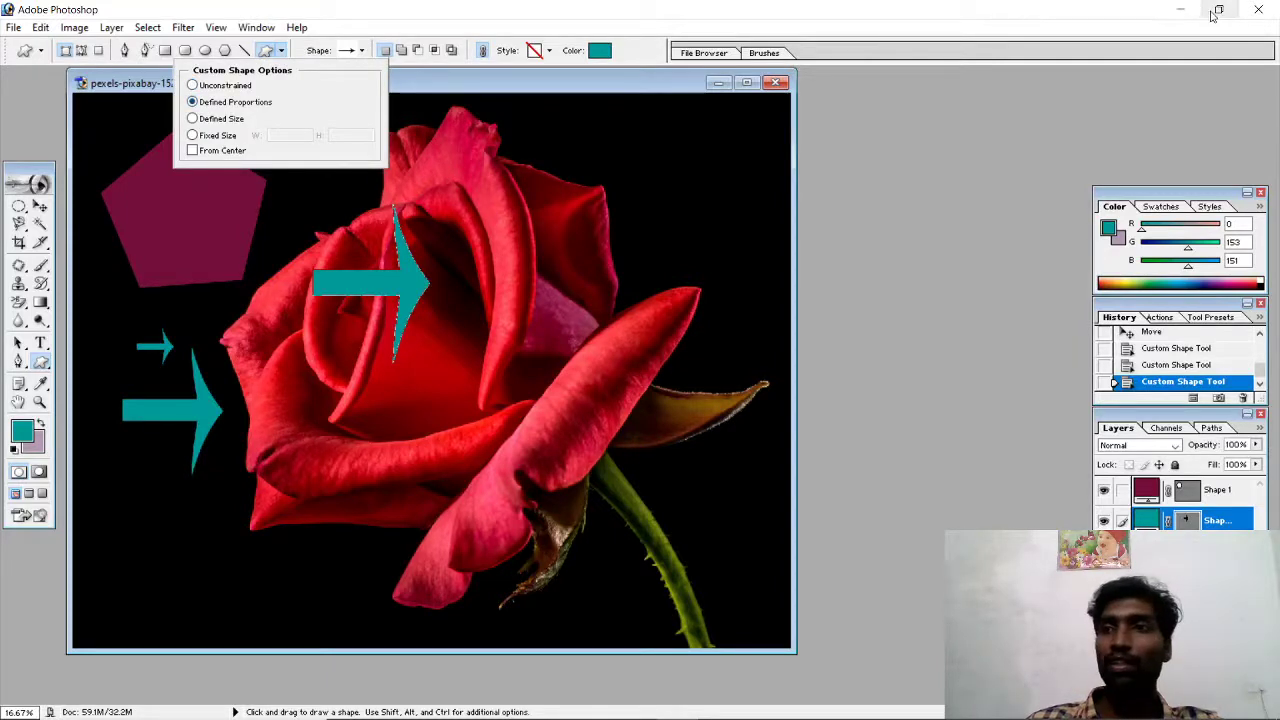
Switch back to the textbook PDF and read the Navigation Tools section on the Zoom Tool, Hand Tool and their tips.
{"action": "left_click", "coordinate": [1180, 9]}
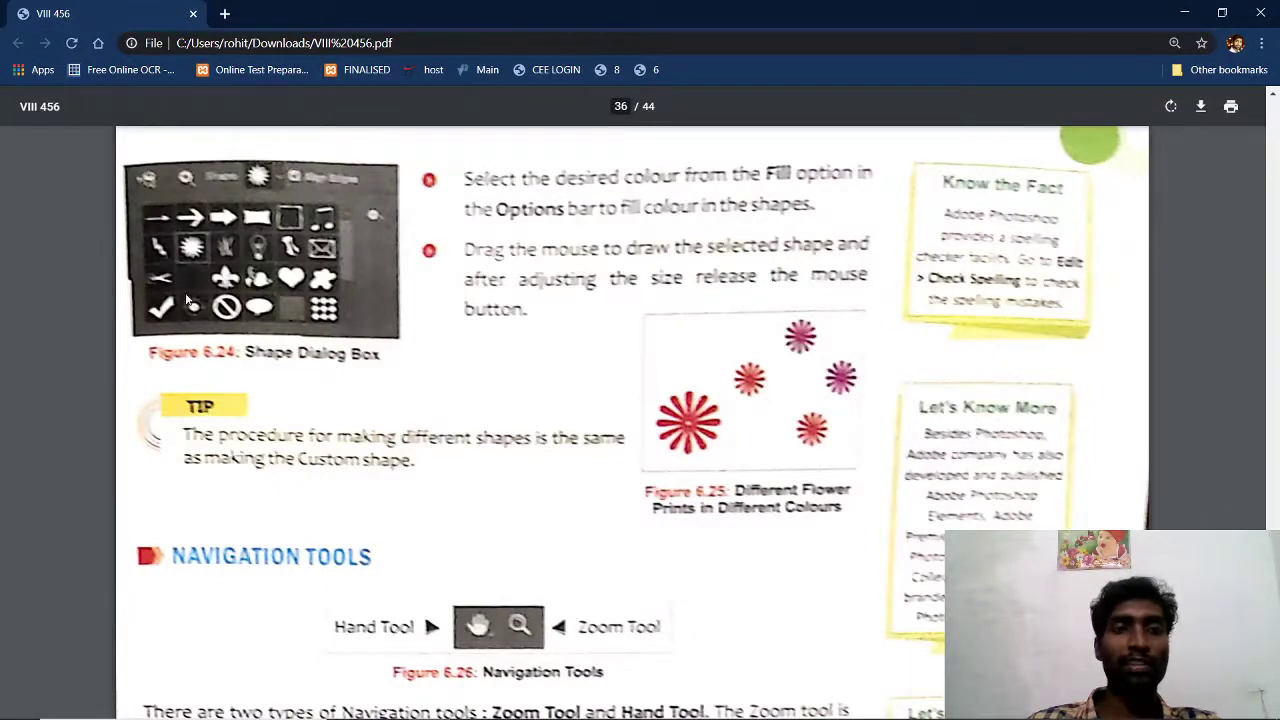
{"action": "scroll", "coordinate": [266, 320], "scroll_direction": "down", "scroll_amount": 3}
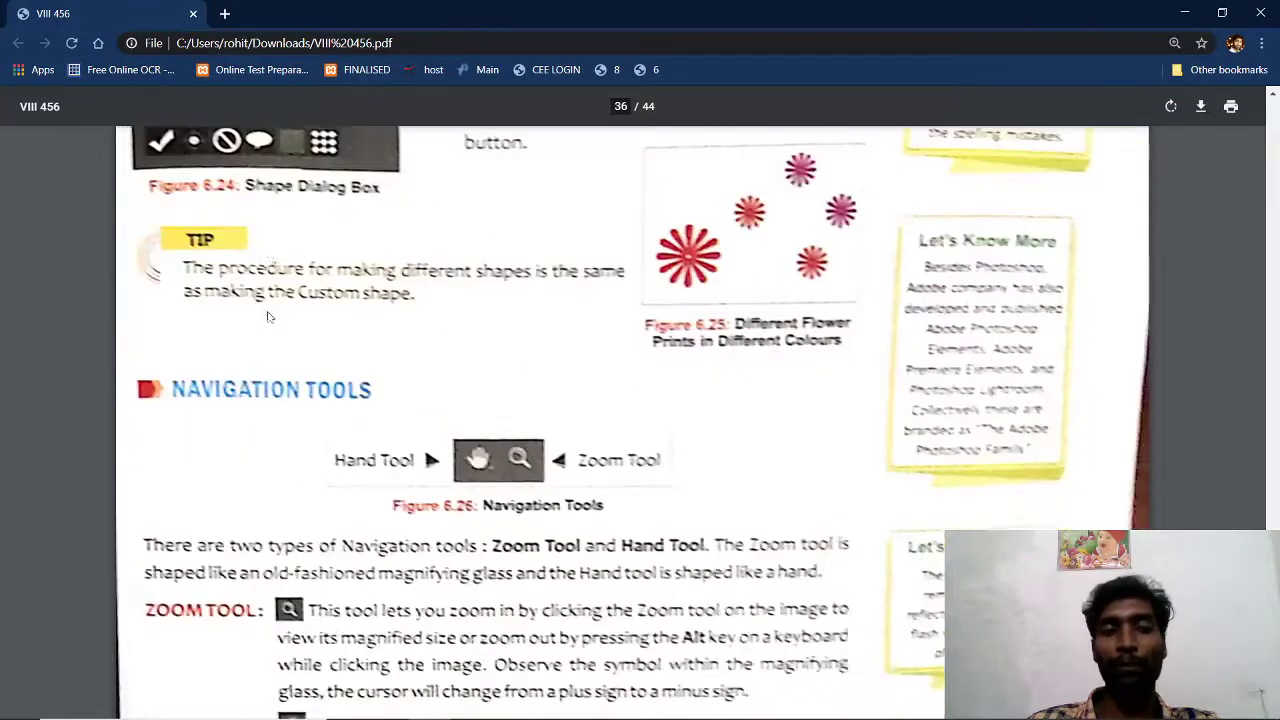
{"action": "scroll", "coordinate": [463, 401], "scroll_direction": "down", "scroll_amount": 3}
{"action": "scroll", "coordinate": [463, 401], "scroll_direction": "down", "scroll_amount": 2}
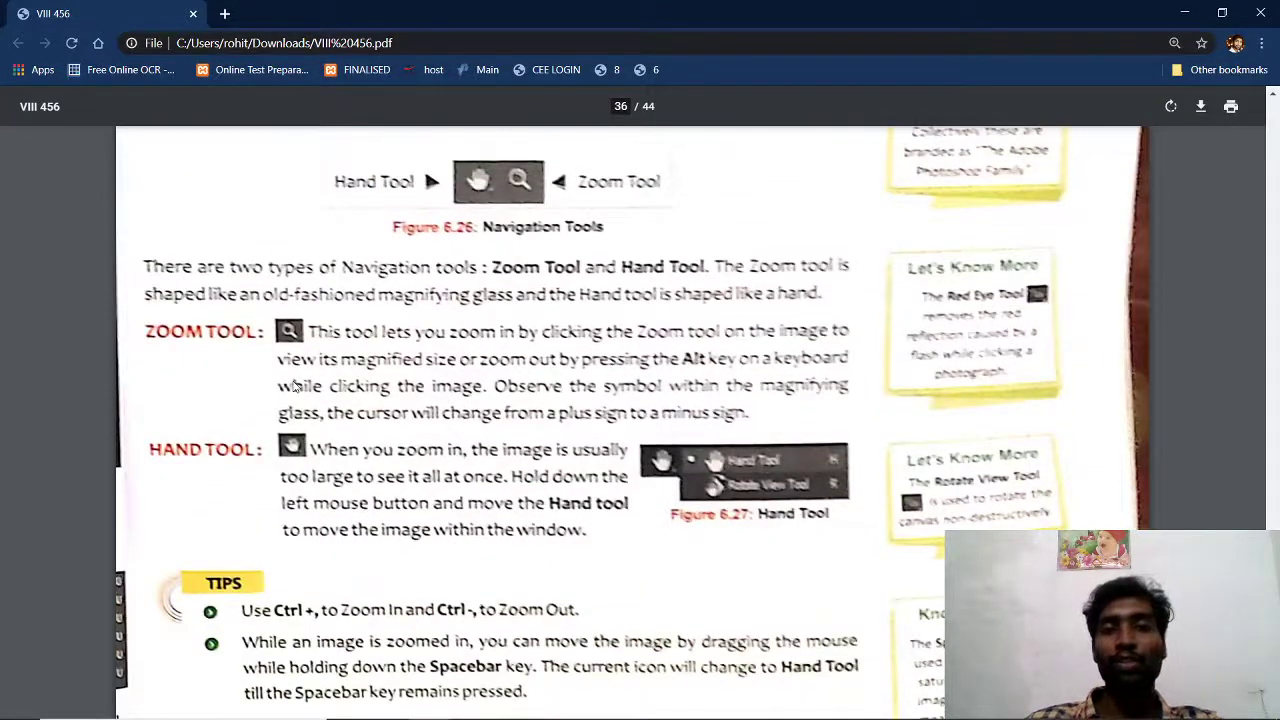
{"action": "scroll", "coordinate": [295, 387], "scroll_direction": "down", "scroll_amount": 2}
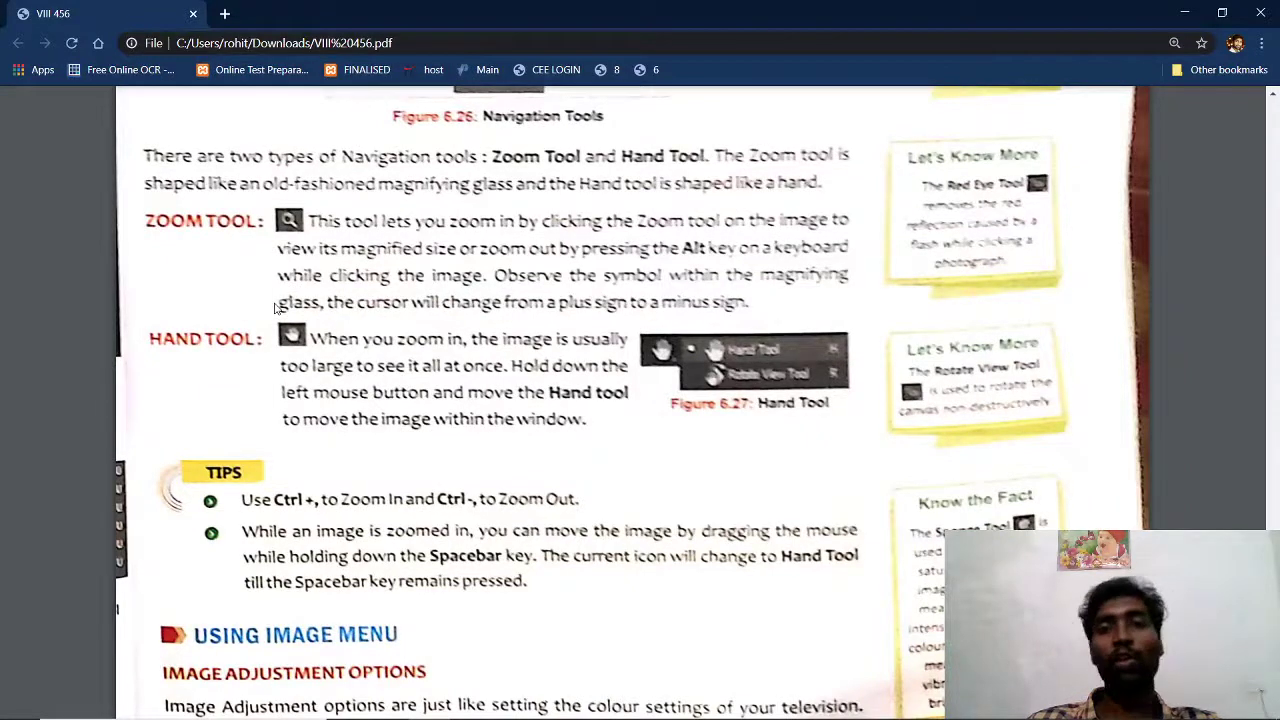
{"action": "scroll", "coordinate": [510, 345], "scroll_direction": "up", "scroll_amount": 2}
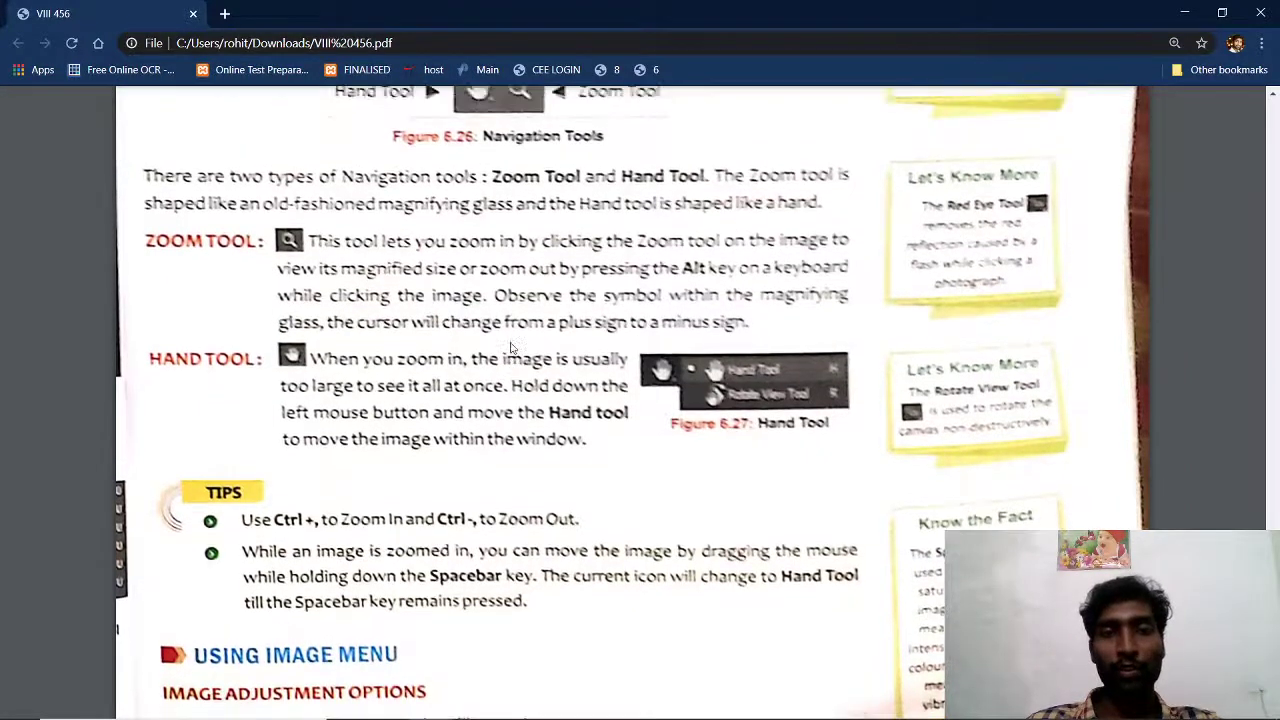
{"action": "scroll", "coordinate": [510, 345], "scroll_direction": "down", "scroll_amount": 3}
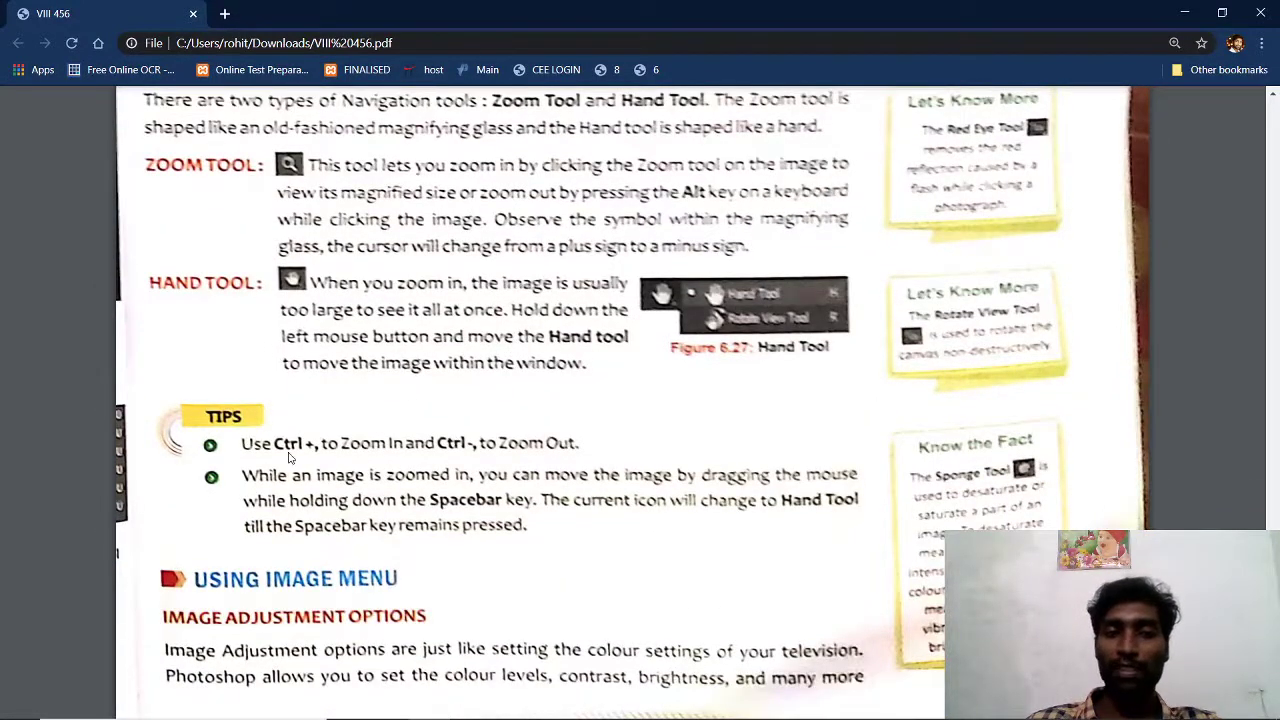
{"action": "scroll", "coordinate": [290, 455], "scroll_direction": "down", "scroll_amount": 2}
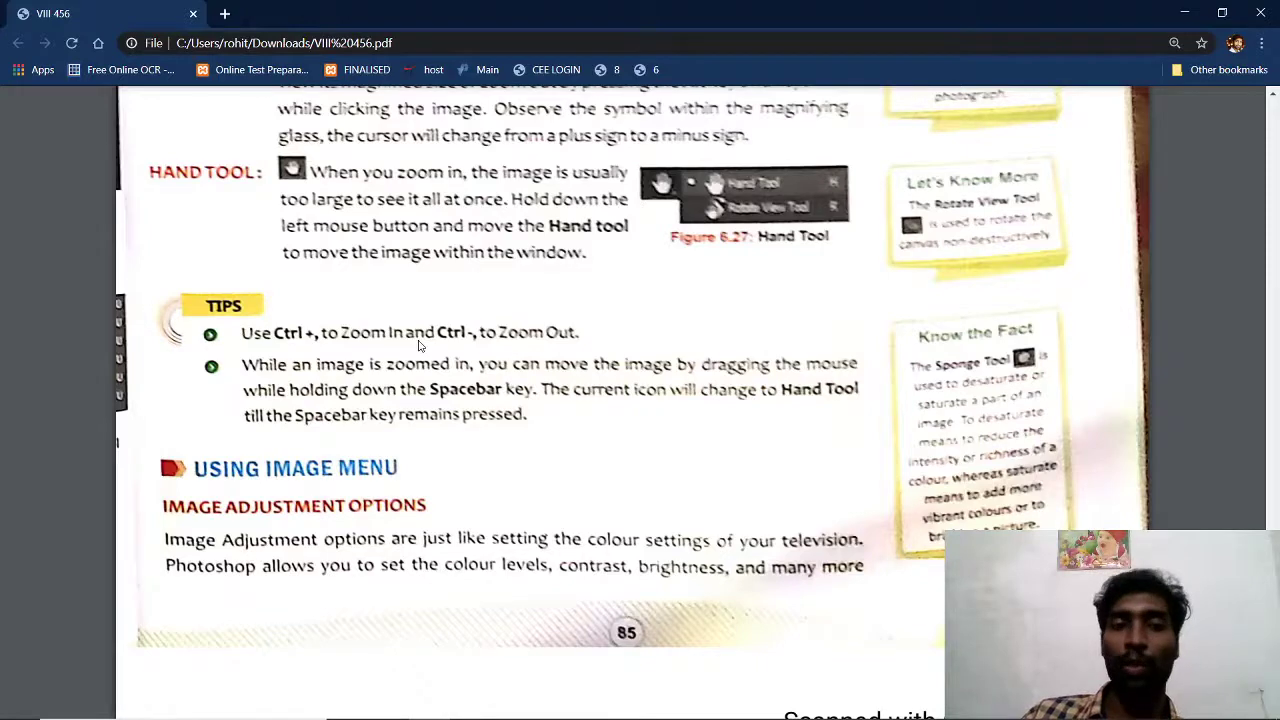
Read the textbook's Image Adjustment Options introduction and the steps for adjusting Hue/Saturation.
{"action": "scroll", "coordinate": [420, 345], "scroll_direction": "down", "scroll_amount": 2}
{"action": "scroll", "coordinate": [420, 345], "scroll_direction": "down", "scroll_amount": 2}
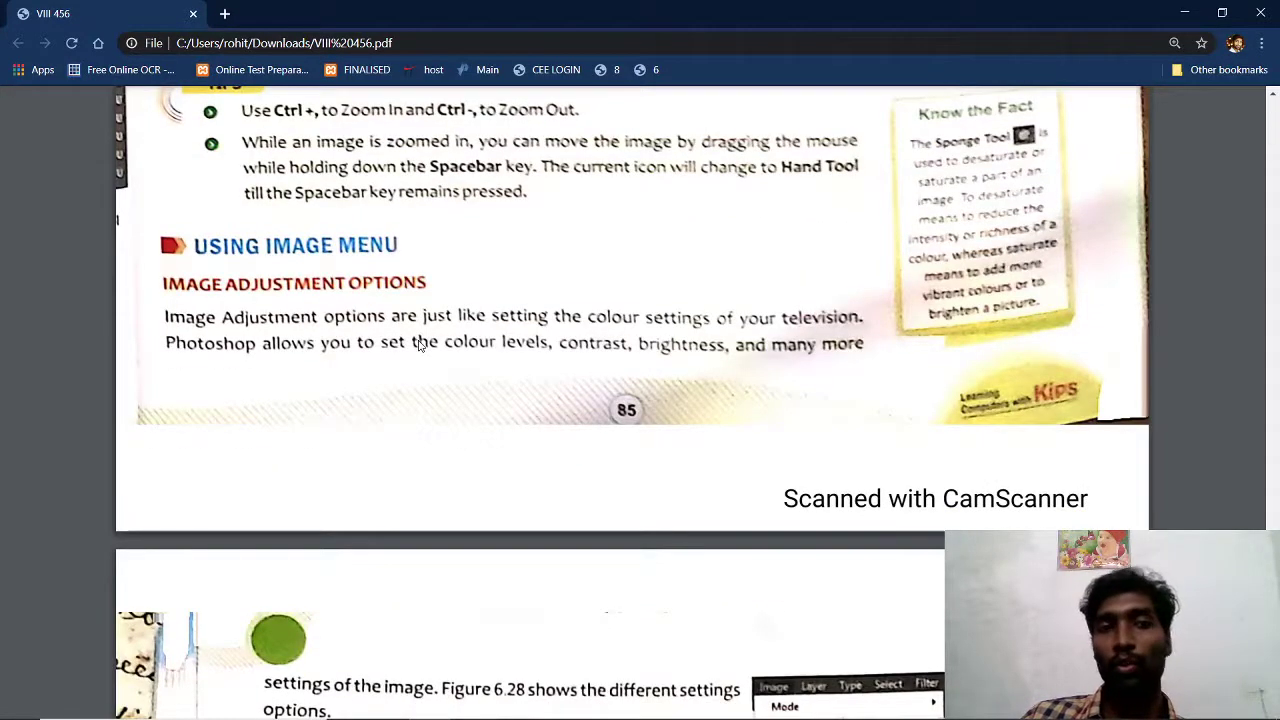
{"action": "scroll", "coordinate": [420, 345], "scroll_direction": "down", "scroll_amount": 1}
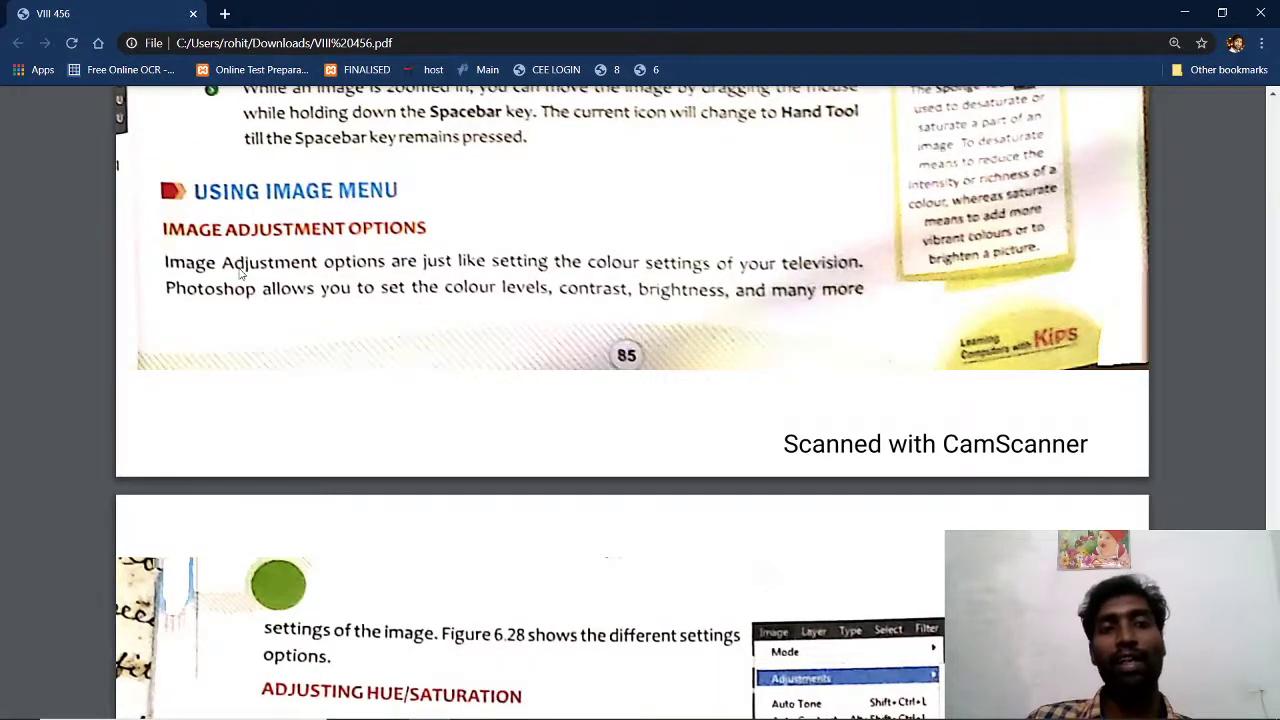
{"action": "scroll", "coordinate": [240, 275], "scroll_direction": "down", "scroll_amount": 3}
{"action": "scroll", "coordinate": [537, 417], "scroll_direction": "down", "scroll_amount": 2}
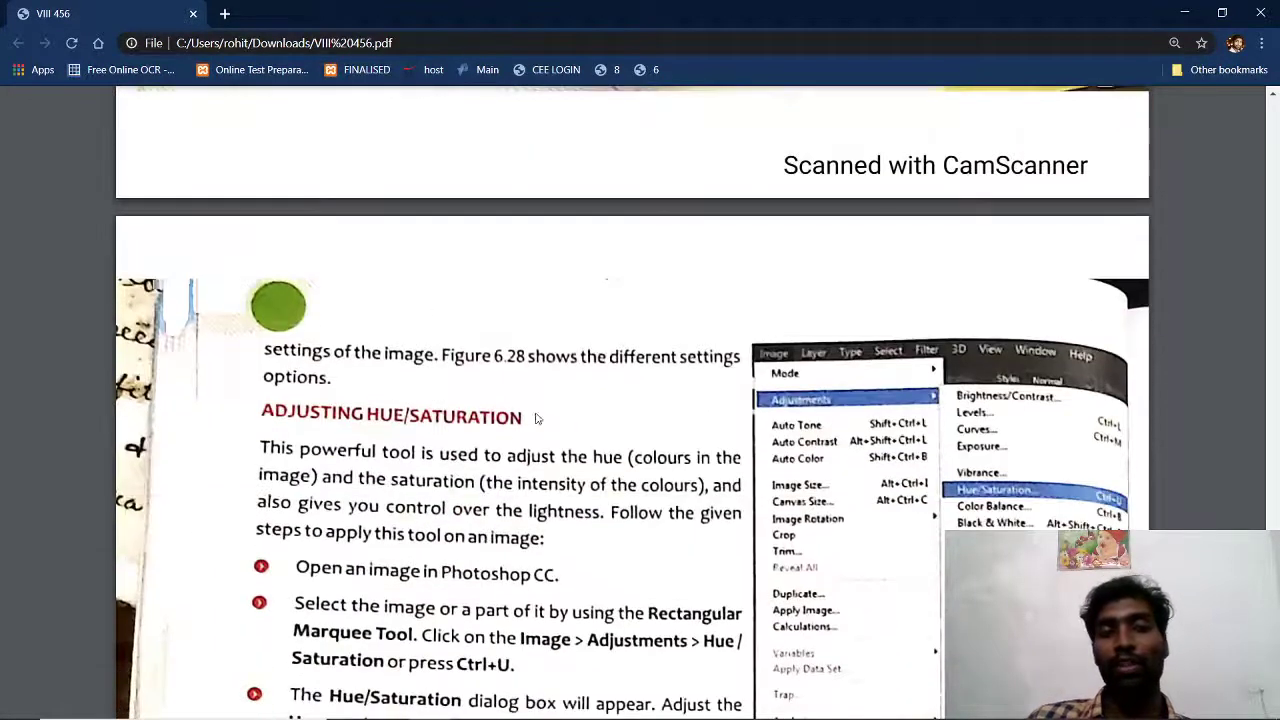
{"action": "scroll", "coordinate": [575, 418], "scroll_direction": "down", "scroll_amount": 4}
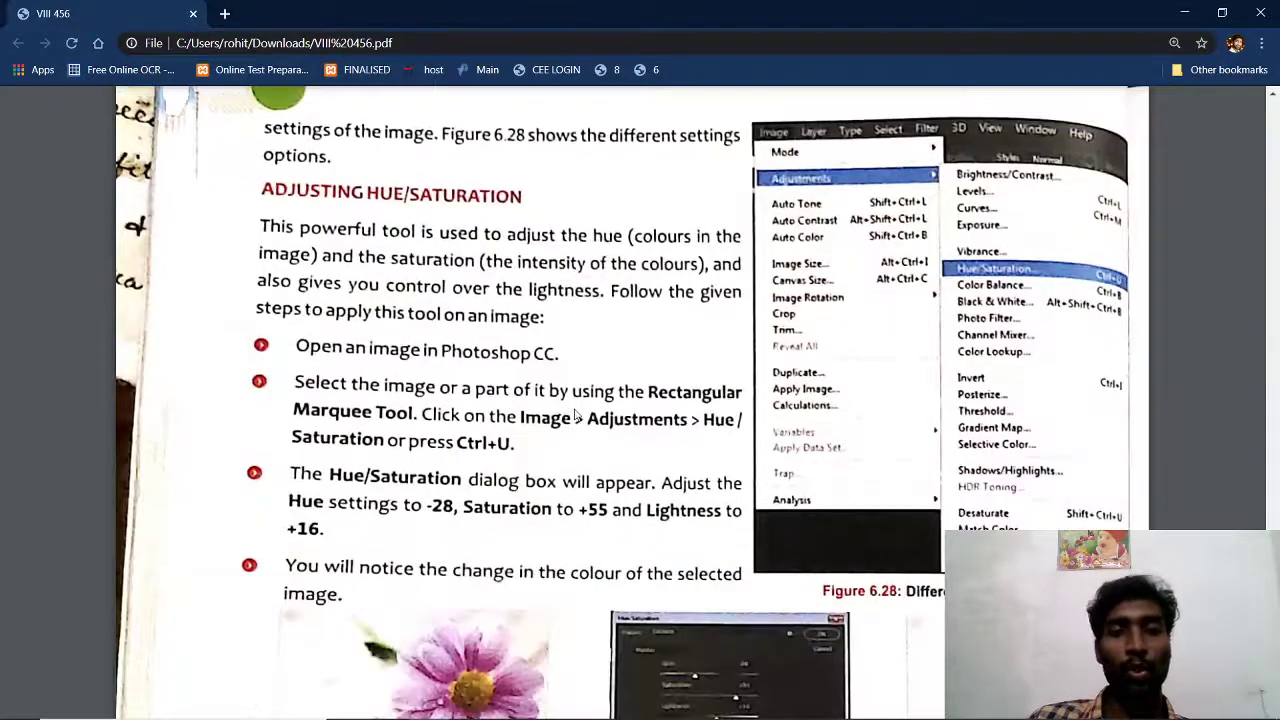
{"action": "scroll", "coordinate": [782, 435], "scroll_direction": "down", "scroll_amount": 4}
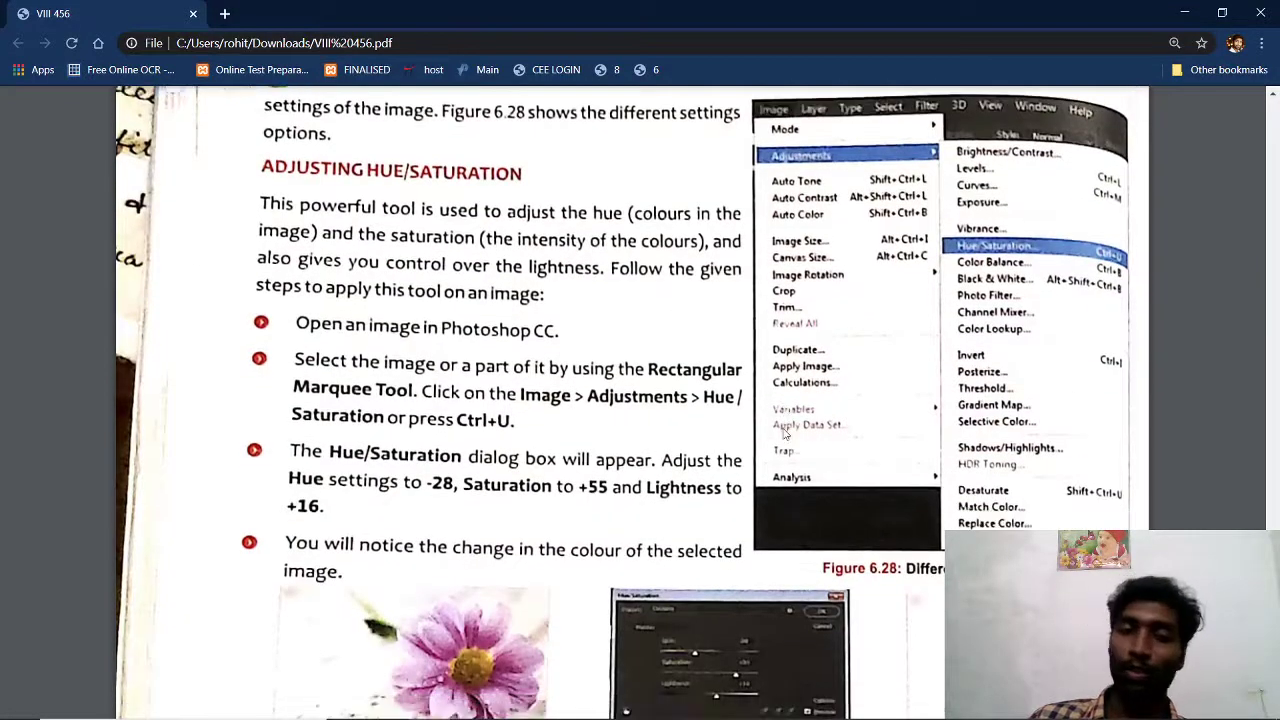
Glance over the Hue/Saturation figures in the textbook PDF, and switch back to Photoshop with the rose image maximized.
{"action": "scroll", "coordinate": [781, 428], "scroll_direction": "down", "scroll_amount": 4}
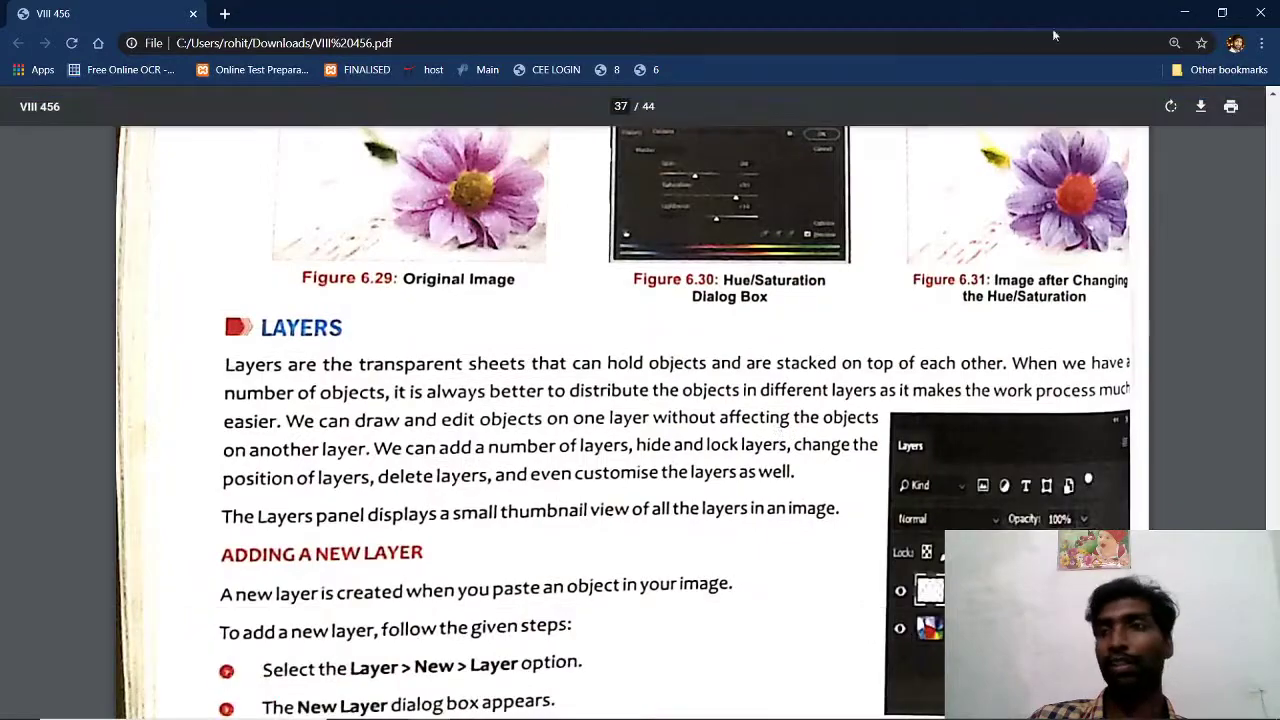
{"action": "left_click", "coordinate": [1184, 12]}
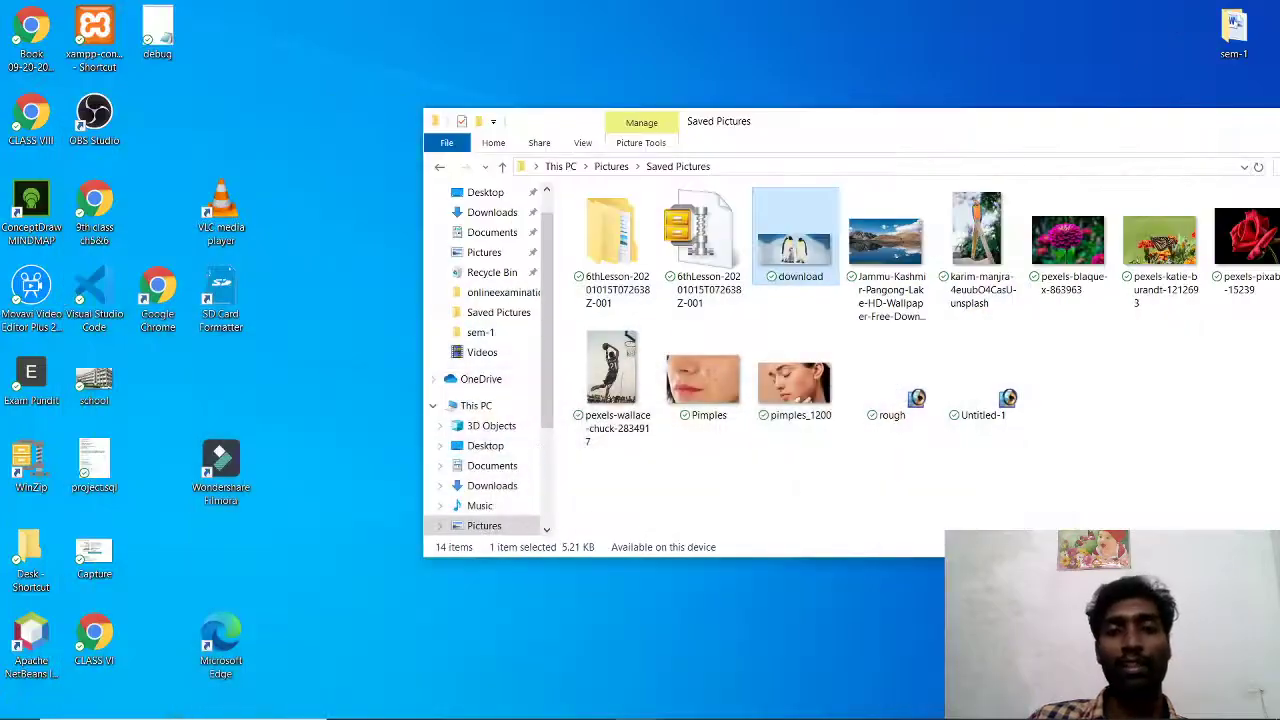
{"action": "mouse_move", "coordinate": [515, 710]}
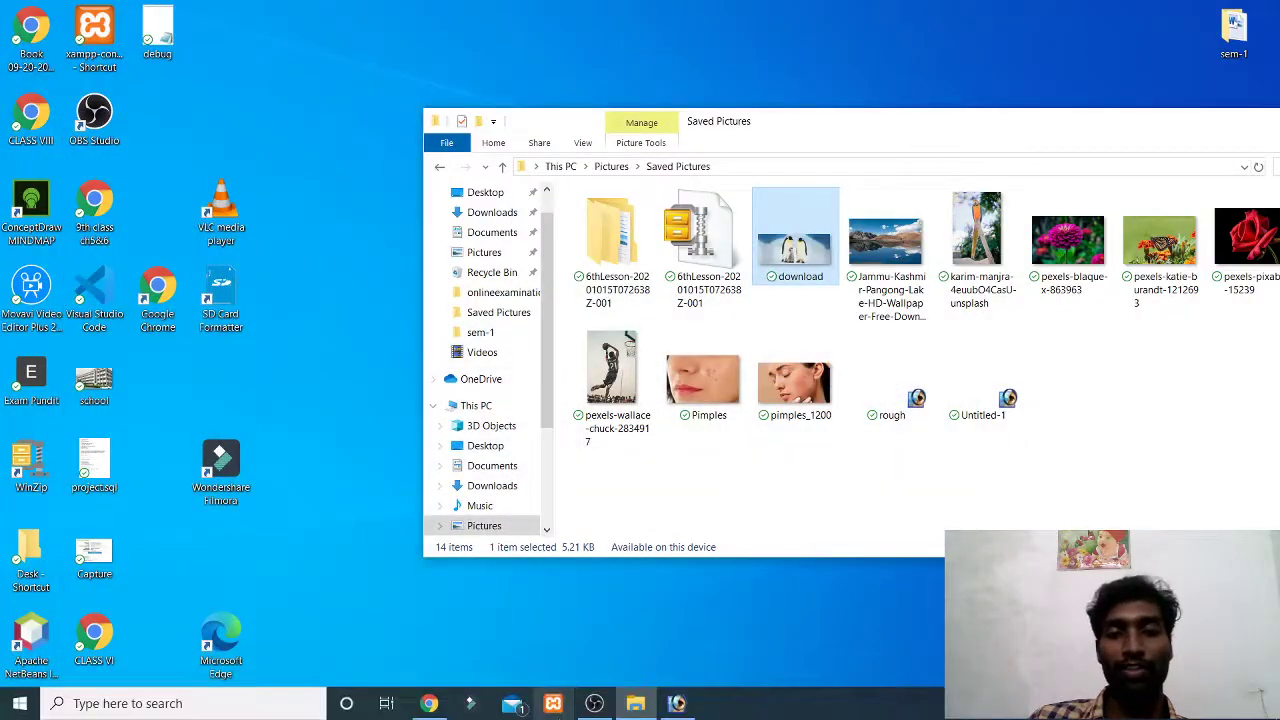
{"action": "left_click", "coordinate": [677, 703]}
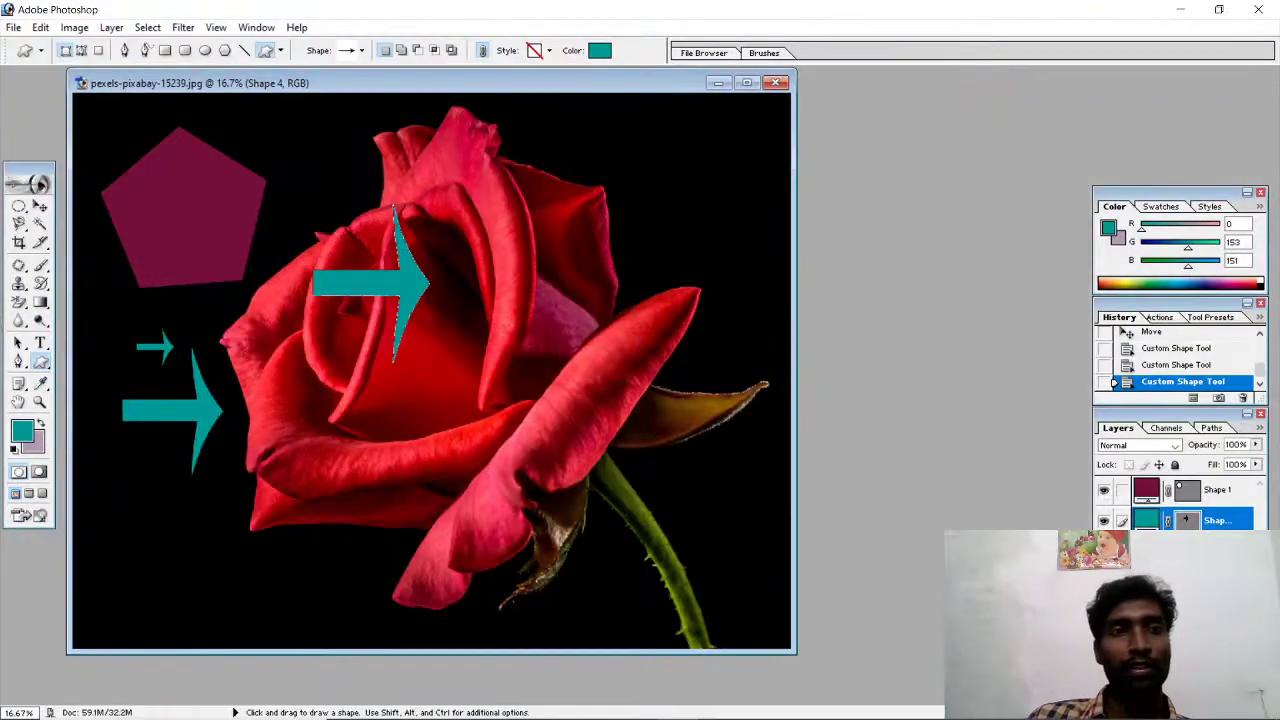
{"action": "left_click_drag", "start_coordinate": [408, 90], "coordinate": [522, 218]}
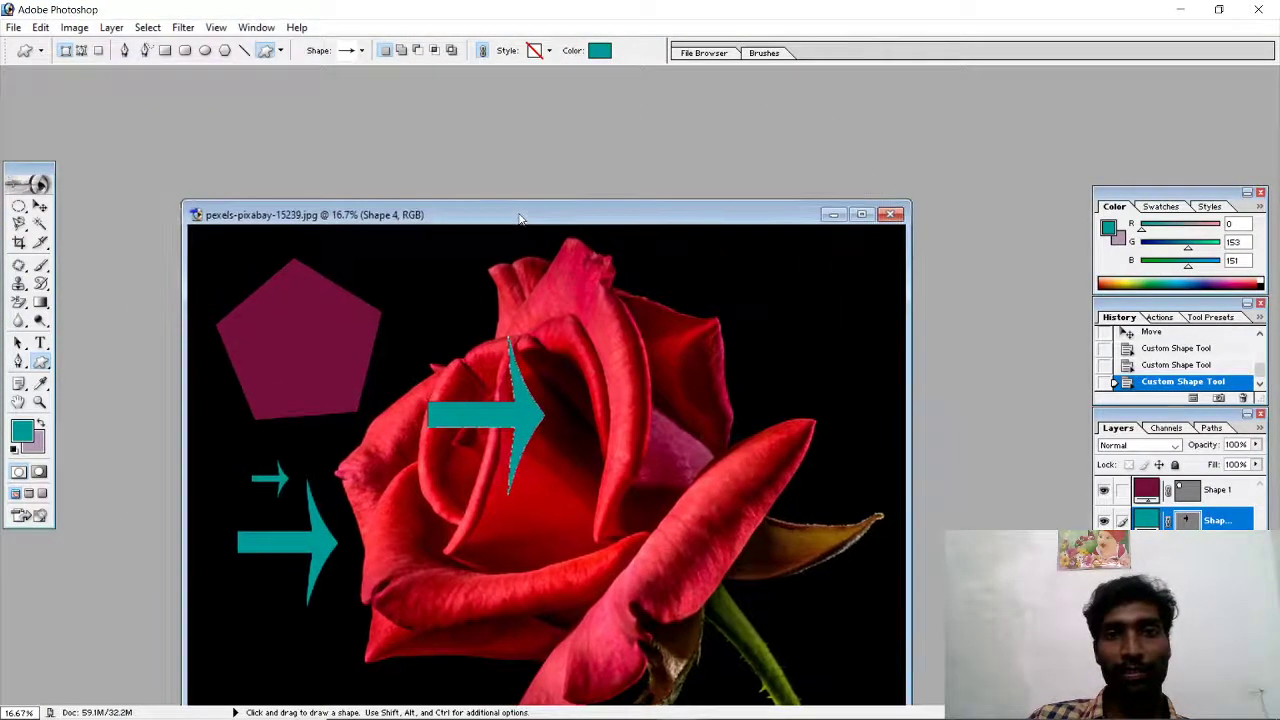
{"action": "double_click", "coordinate": [522, 218]}
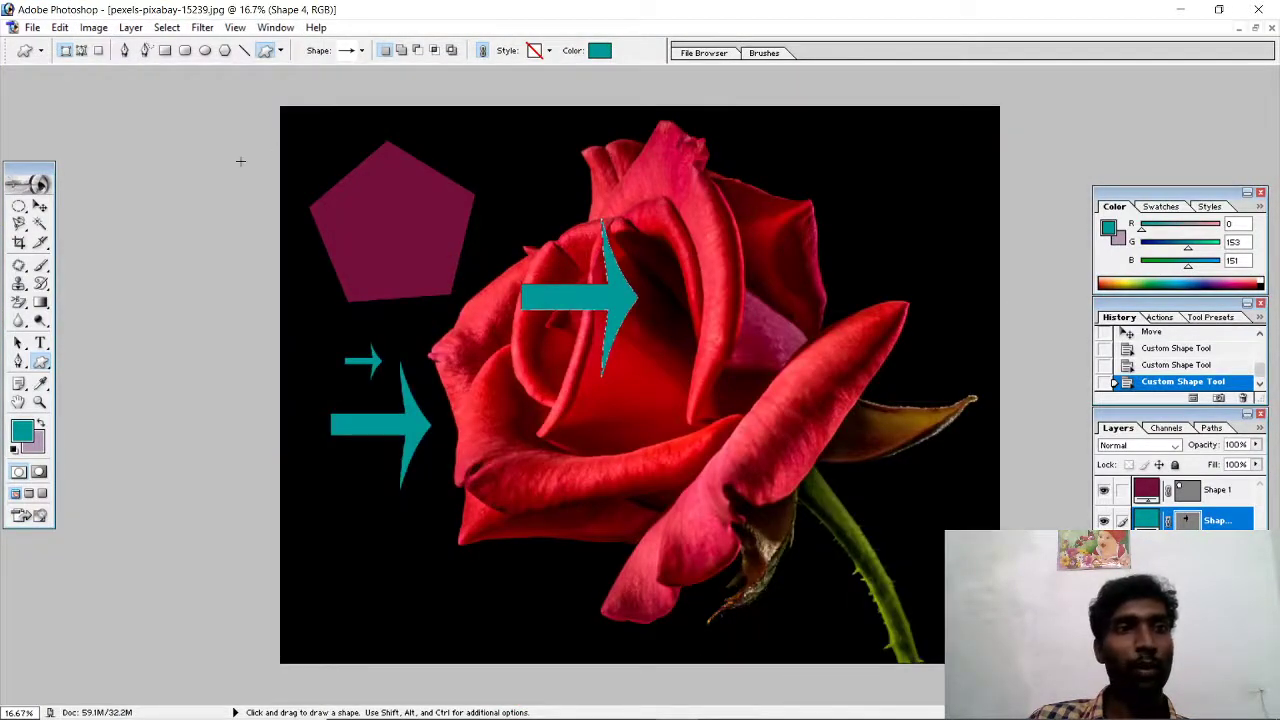
{"action": "left_click", "coordinate": [88, 30]}
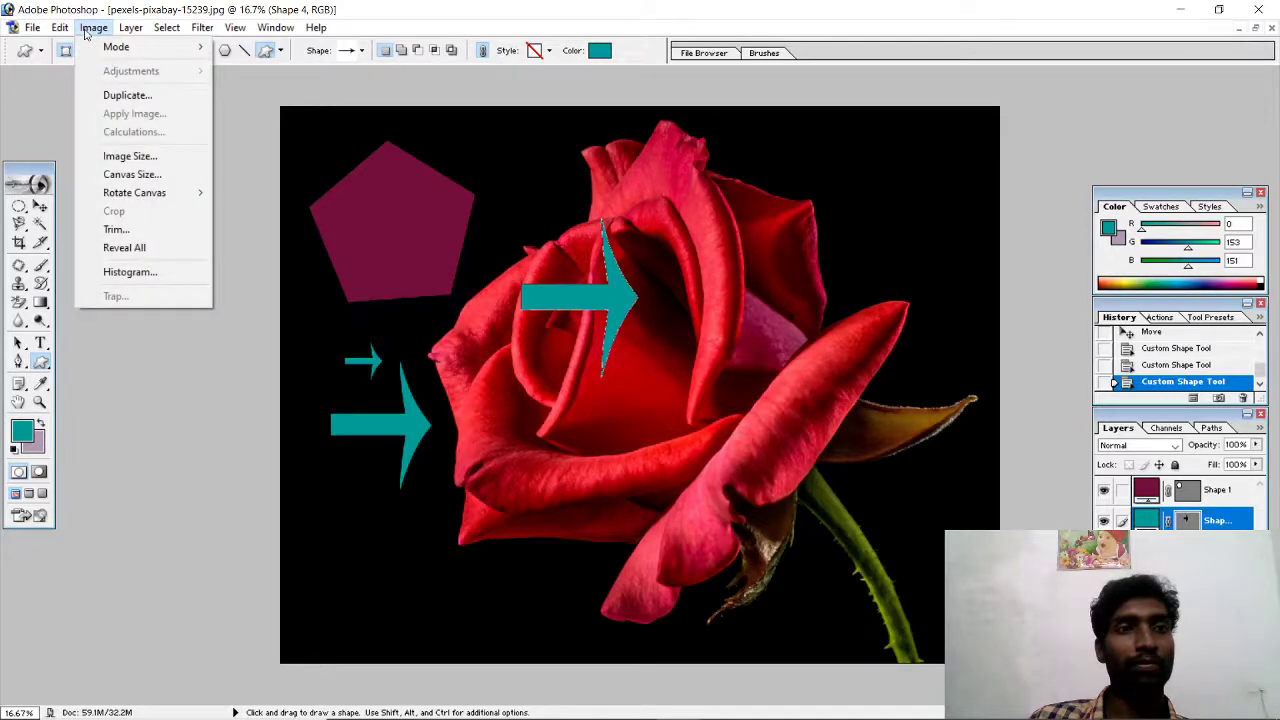
{"action": "left_click", "coordinate": [140, 444]}
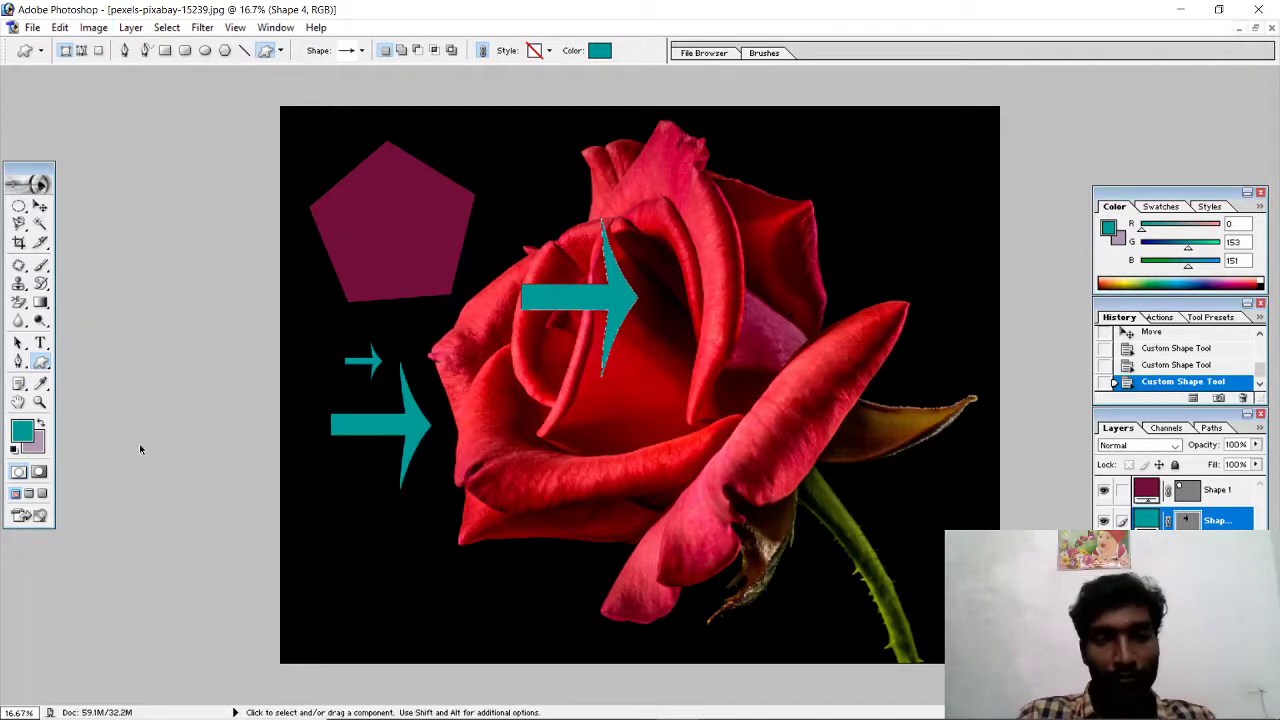
Open the Jammu-Kashmir-Pangong-Lake image, position its window over the rose image, and view the available image adjustments.
{"action": "key", "text": "ctrl+o"}
{"action": "double_click", "coordinate": [537, 266]}
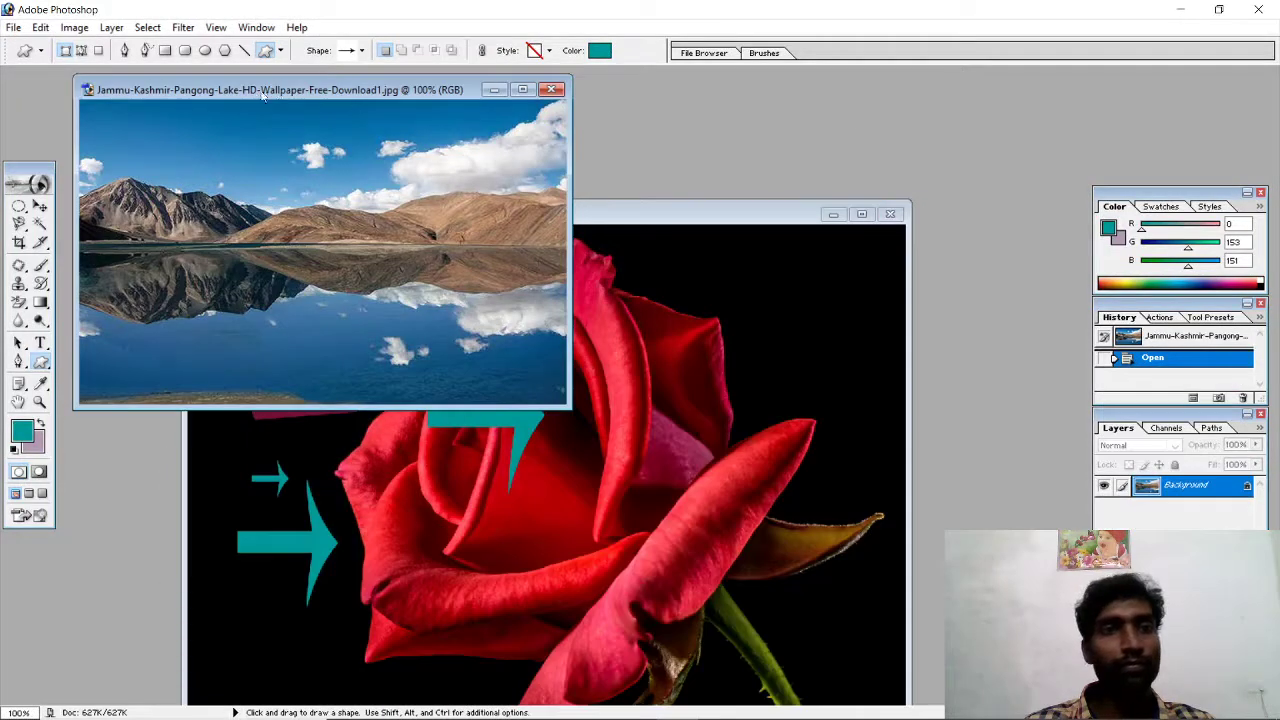
{"action": "left_click_drag", "start_coordinate": [263, 94], "coordinate": [414, 211]}
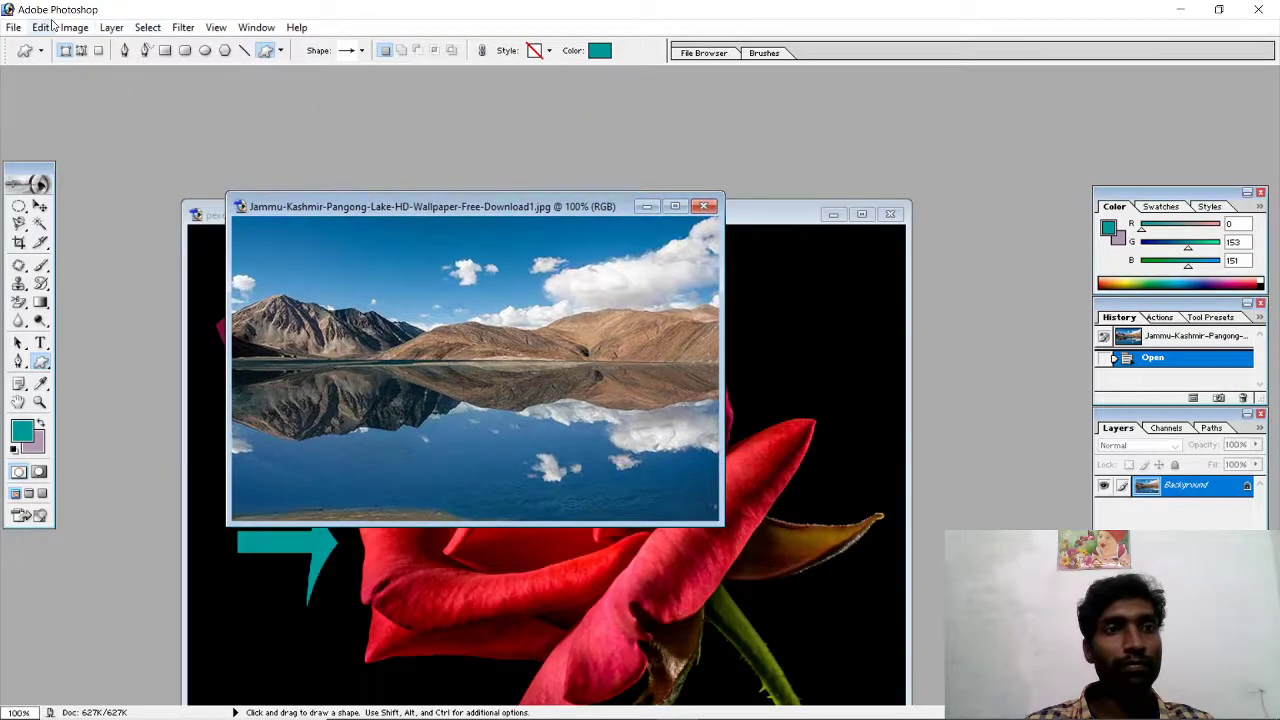
{"action": "left_click", "coordinate": [74, 27]}
{"action": "mouse_move", "coordinate": [112, 70]}
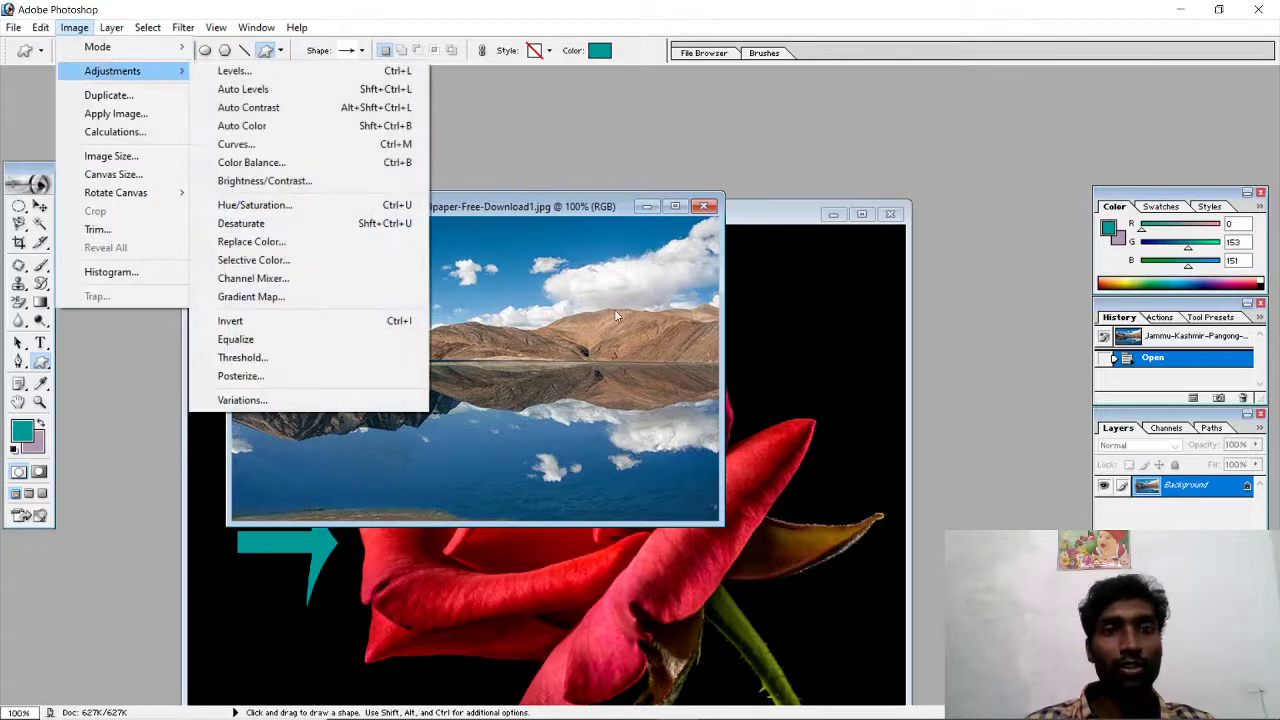
{"action": "left_click", "coordinate": [547, 211]}
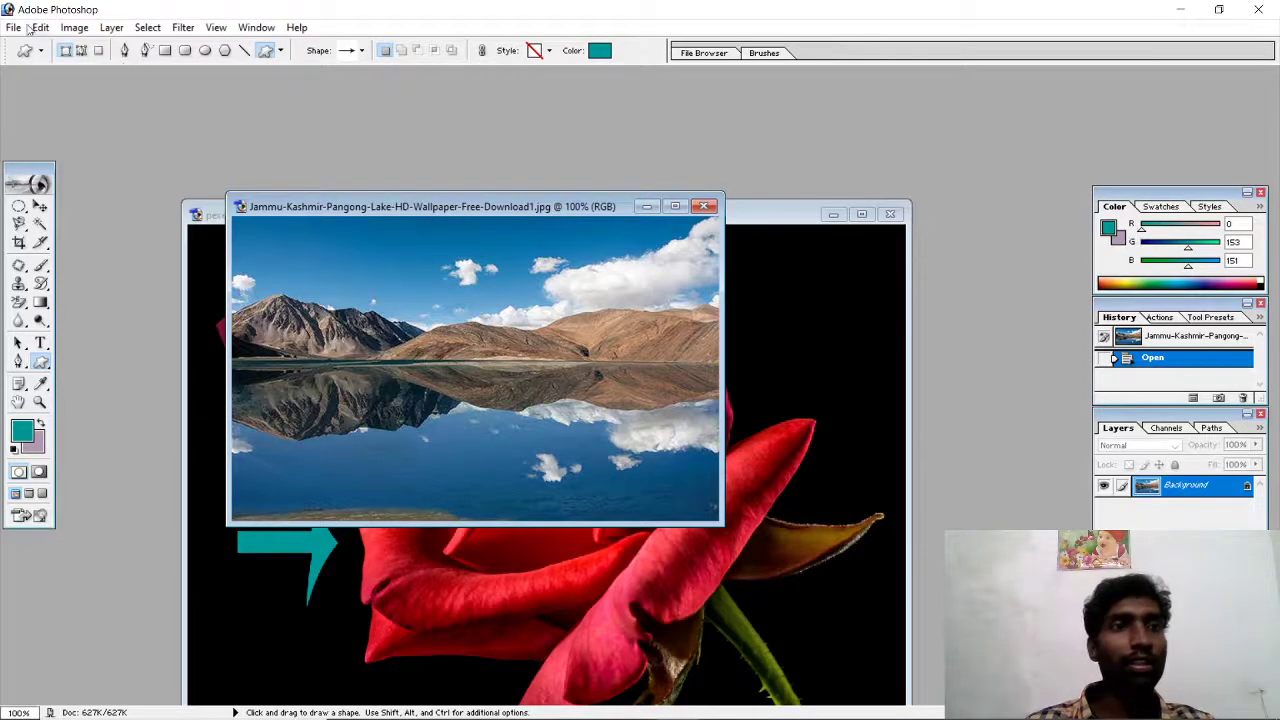
Apply Hue/Saturation to the lake image with Hue -180, Saturation -34 and a slightly lowered Lightness.
{"action": "left_click", "coordinate": [70, 28]}
{"action": "mouse_move", "coordinate": [112, 70]}
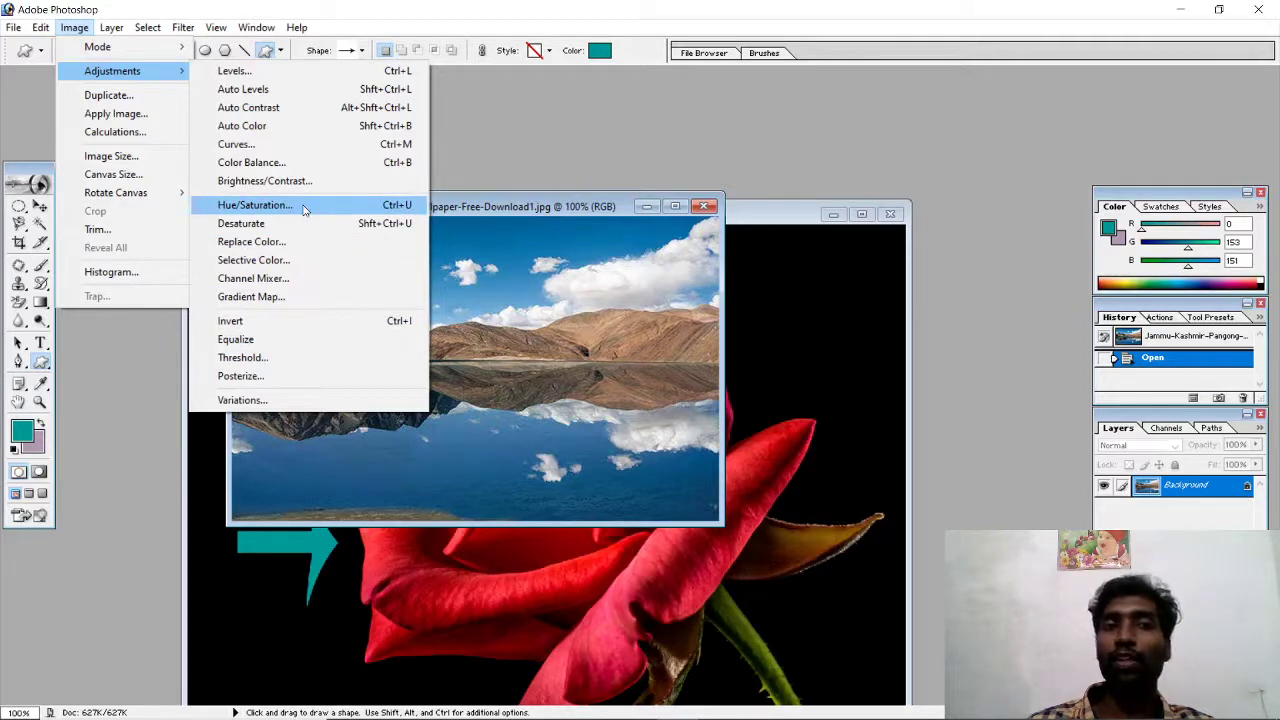
{"action": "left_click", "coordinate": [255, 205]}
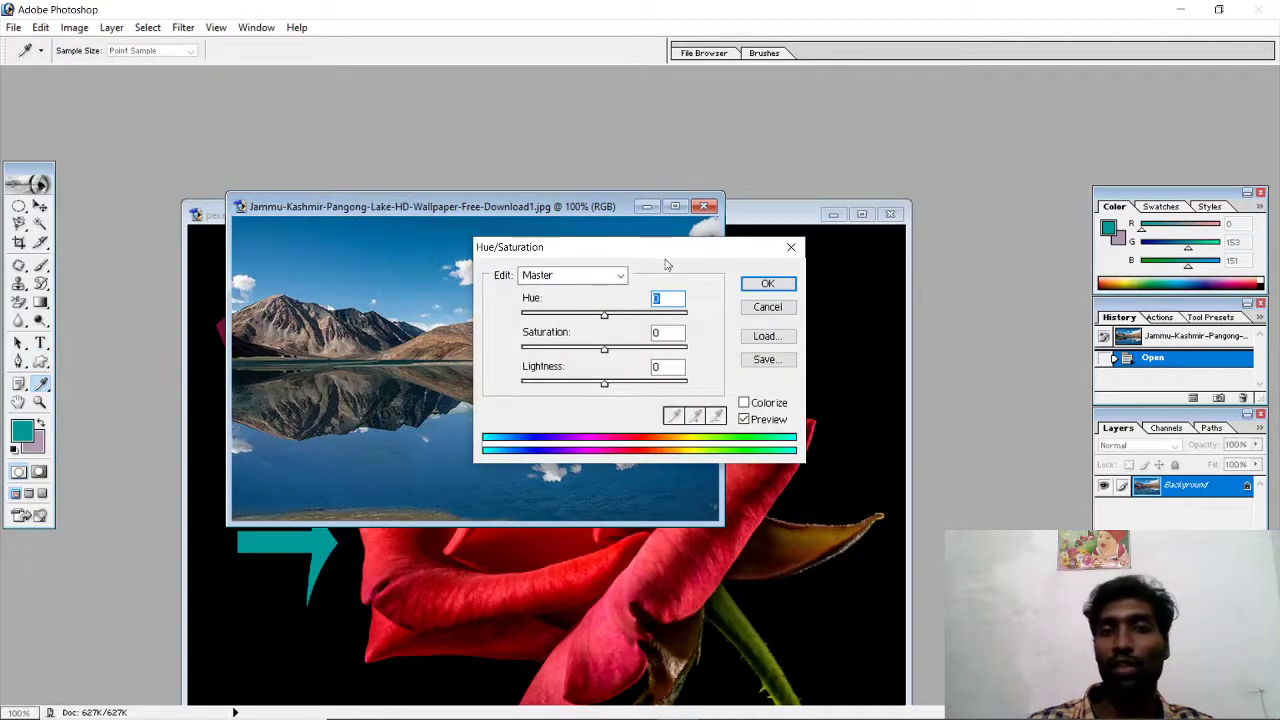
{"action": "left_click_drag", "start_coordinate": [641, 250], "coordinate": [904, 94]}
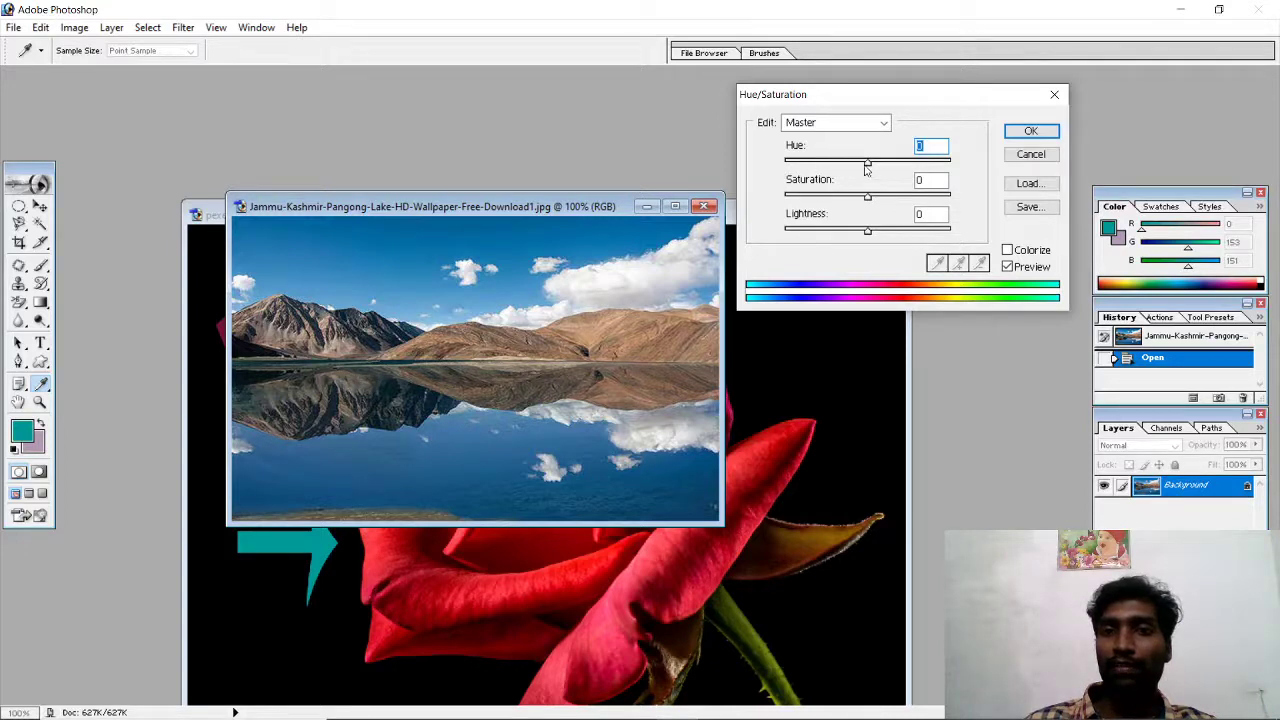
{"action": "left_click_drag", "start_coordinate": [866, 170], "coordinate": [869, 233]}
{"action": "left_click", "coordinate": [826, 163]}
{"action": "left_click_drag", "start_coordinate": [826, 166], "coordinate": [785, 166]}
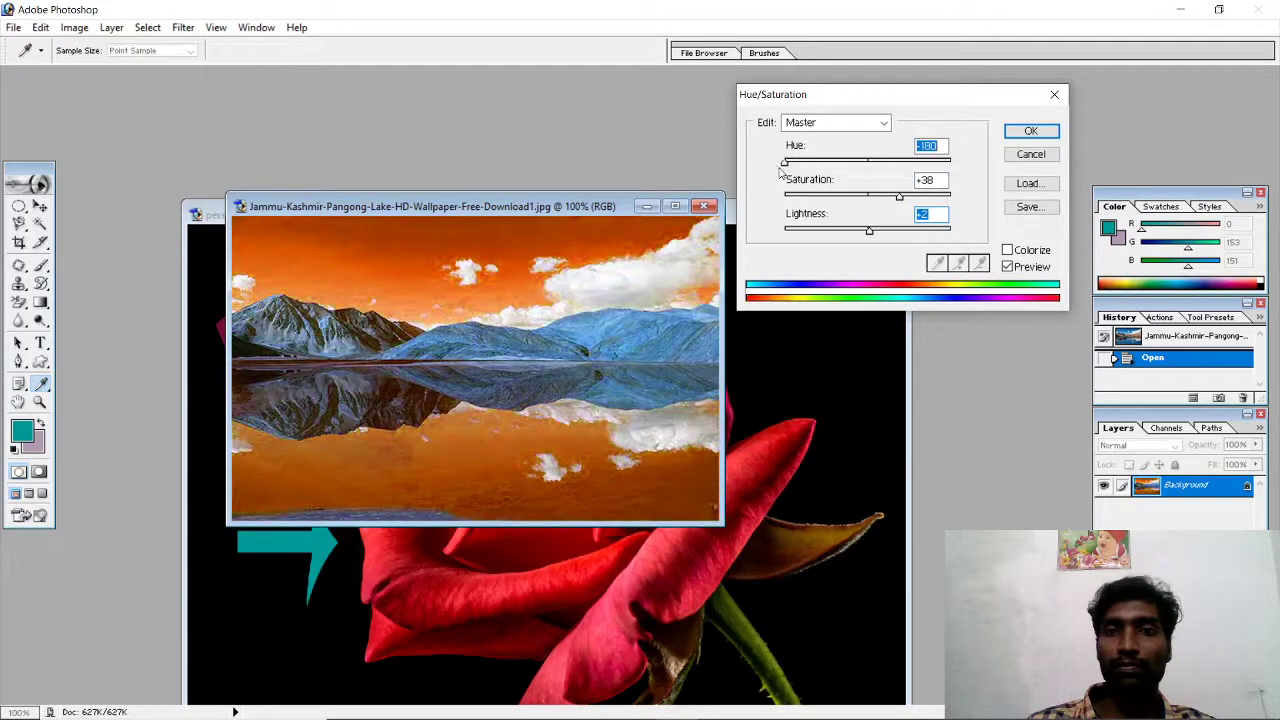
{"action": "left_click_drag", "start_coordinate": [904, 198], "coordinate": [852, 232]}
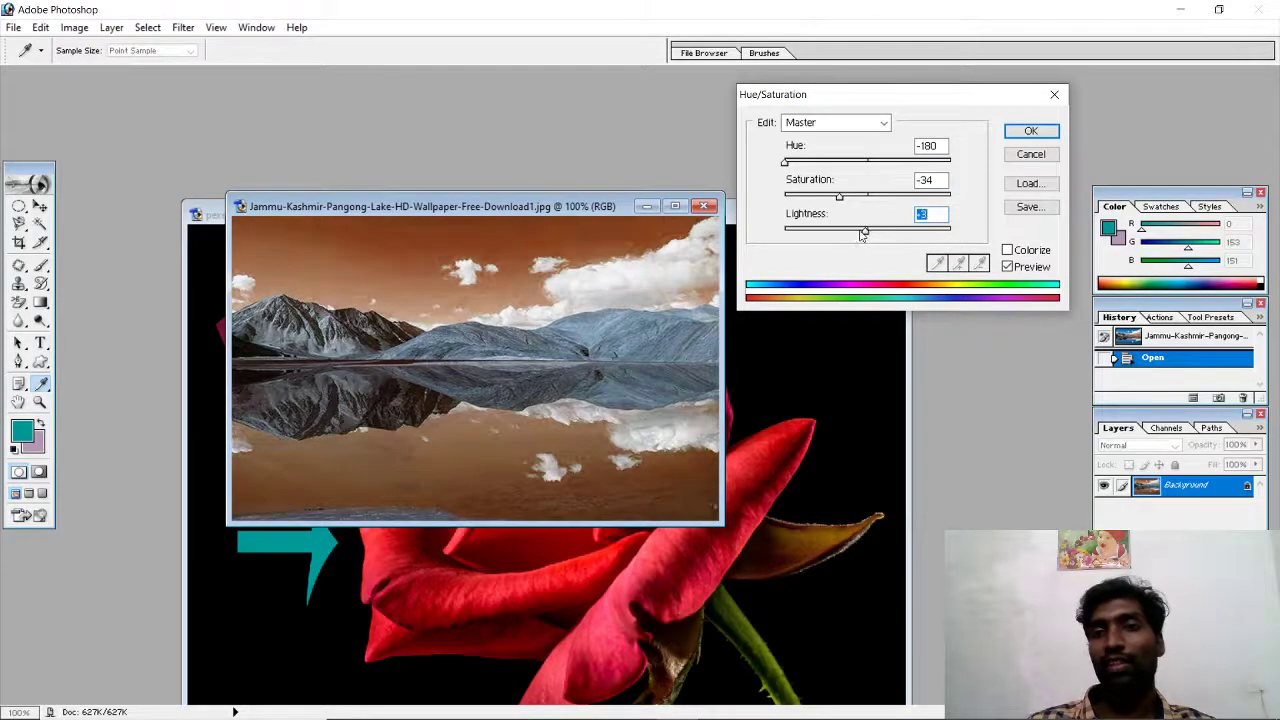
{"action": "left_click", "coordinate": [1026, 133]}
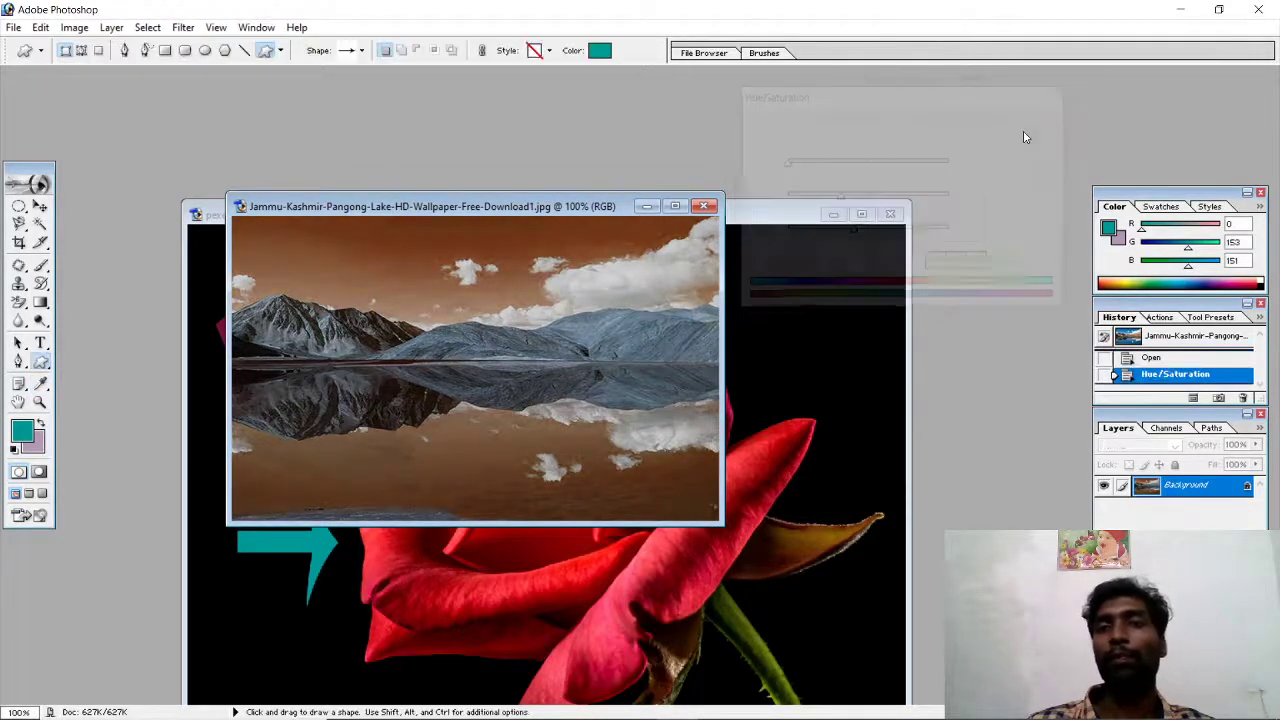
Switch to the textbook PDF in Chrome and read the Layers section on adding and renaming a layer.
{"action": "mouse_move", "coordinate": [473, 708]}
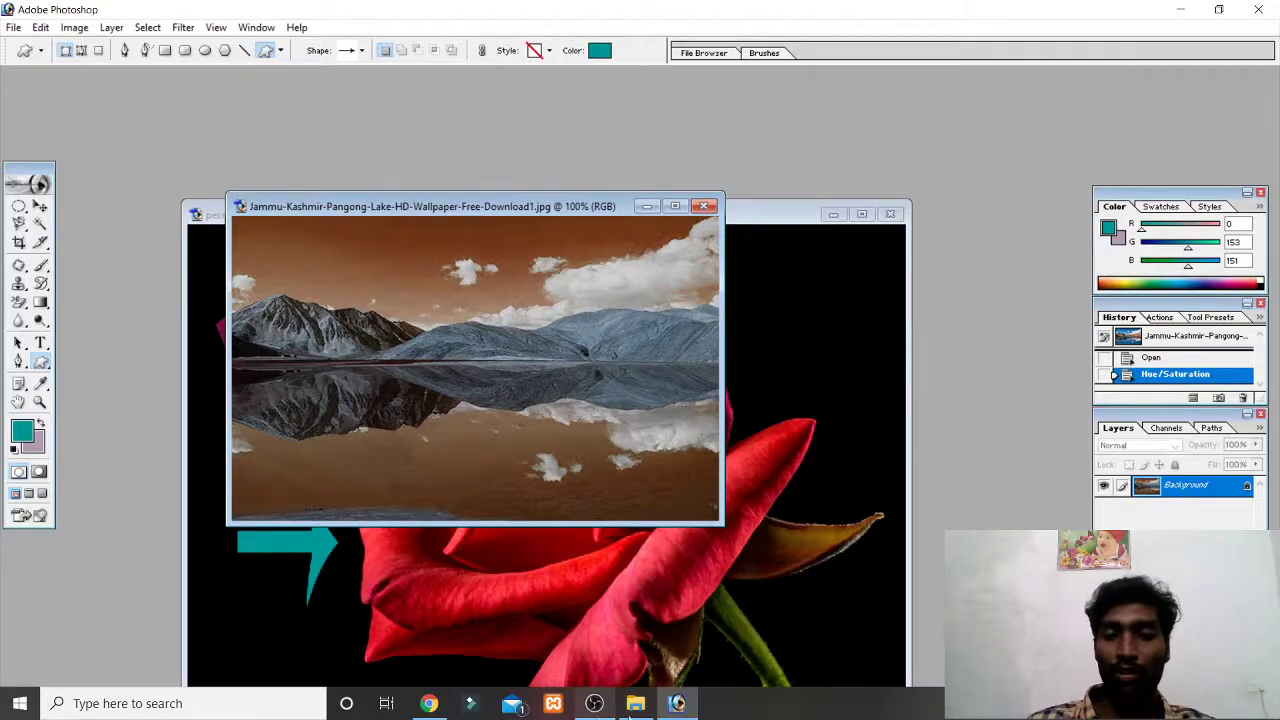
{"action": "left_click", "coordinate": [428, 703]}
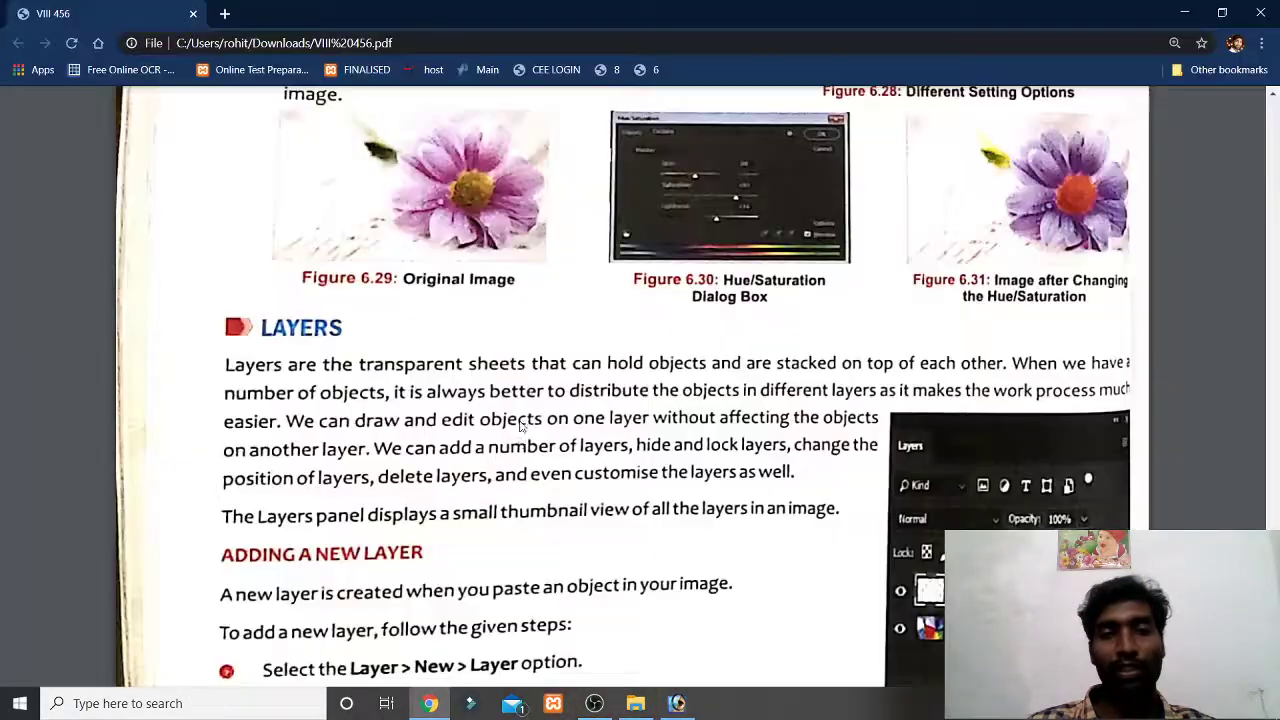
{"action": "scroll", "coordinate": [545, 397], "scroll_direction": "down", "scroll_amount": 3}
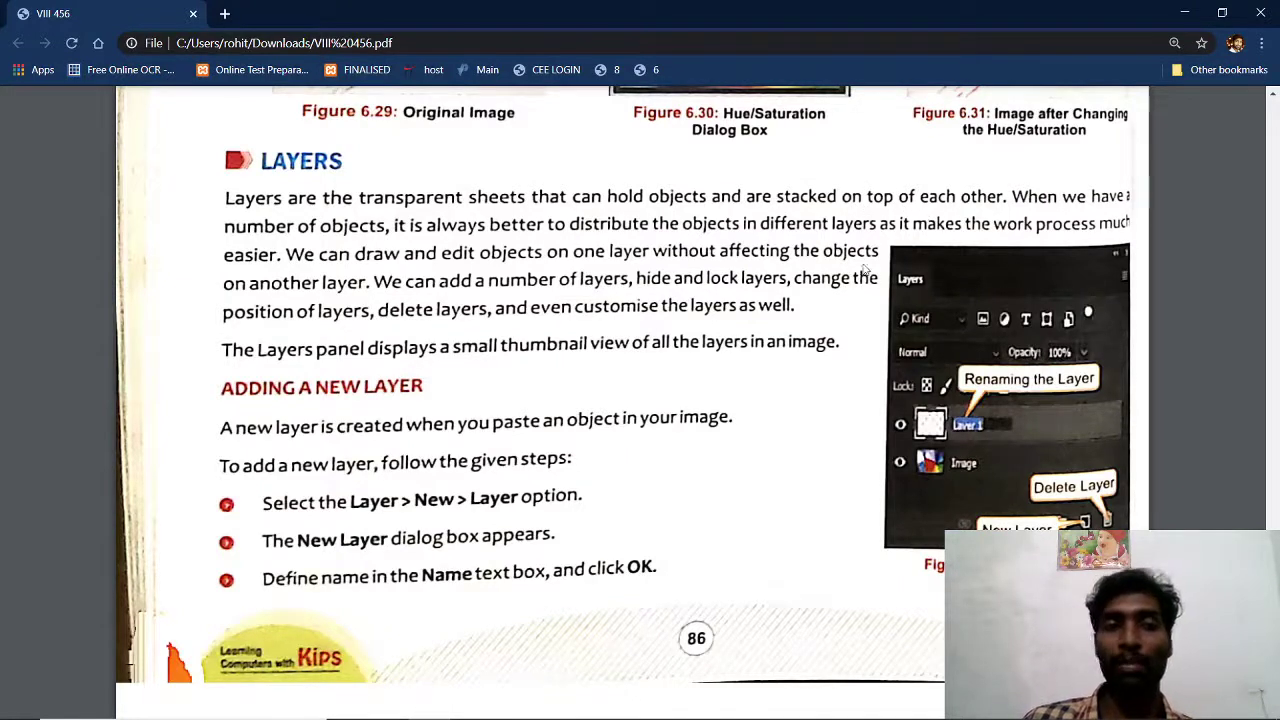
{"action": "scroll", "coordinate": [558, 293], "scroll_direction": "down", "scroll_amount": 1}
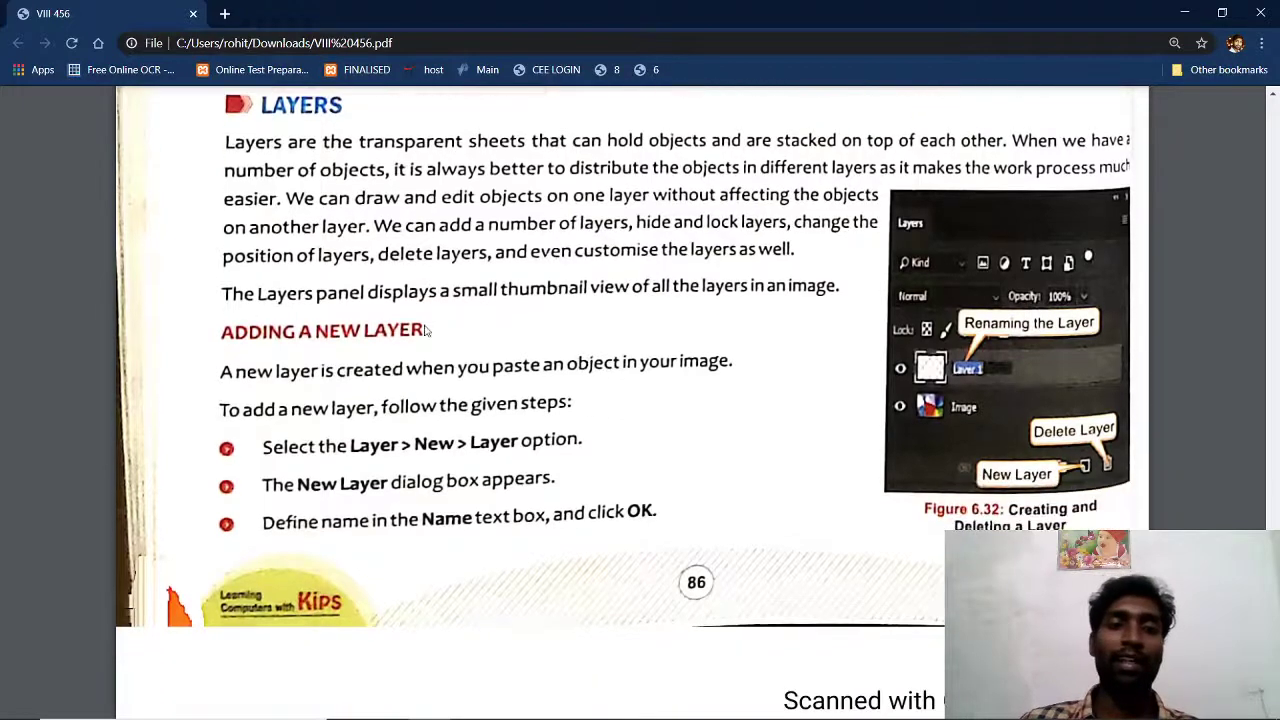
{"action": "scroll", "coordinate": [320, 313], "scroll_direction": "down", "scroll_amount": 3}
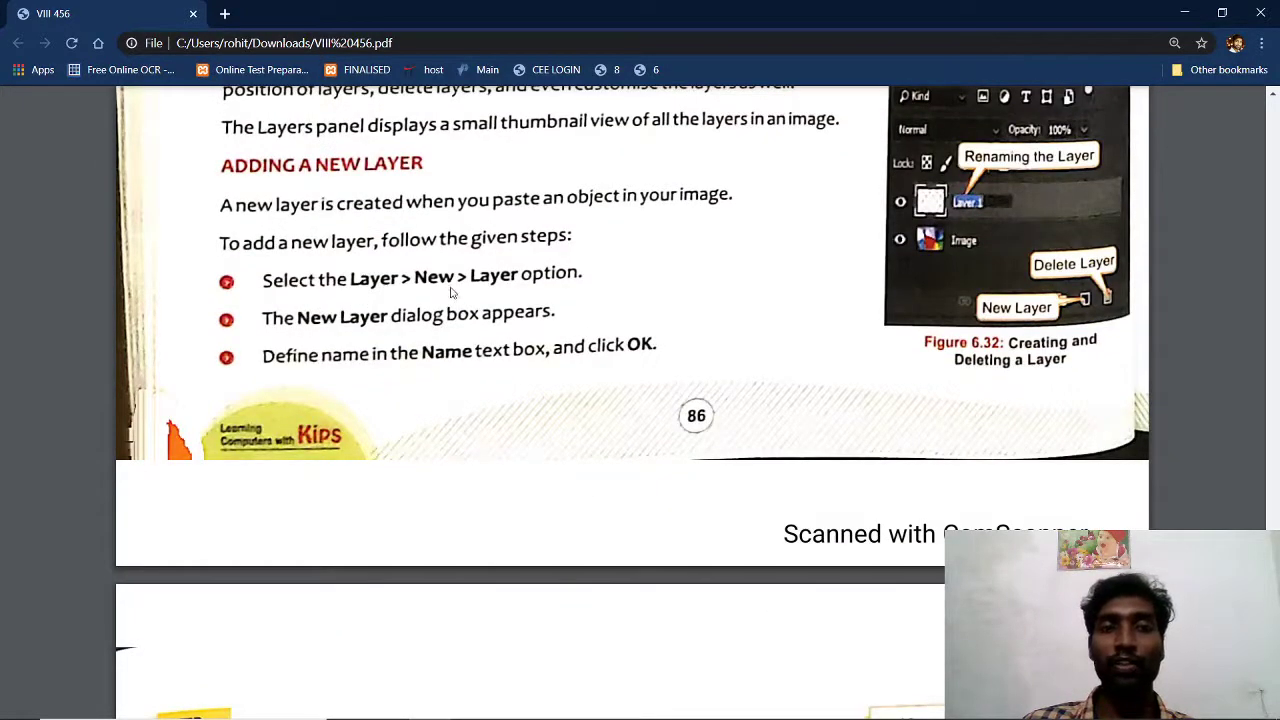
{"action": "scroll", "coordinate": [476, 288], "scroll_direction": "down", "scroll_amount": 4}
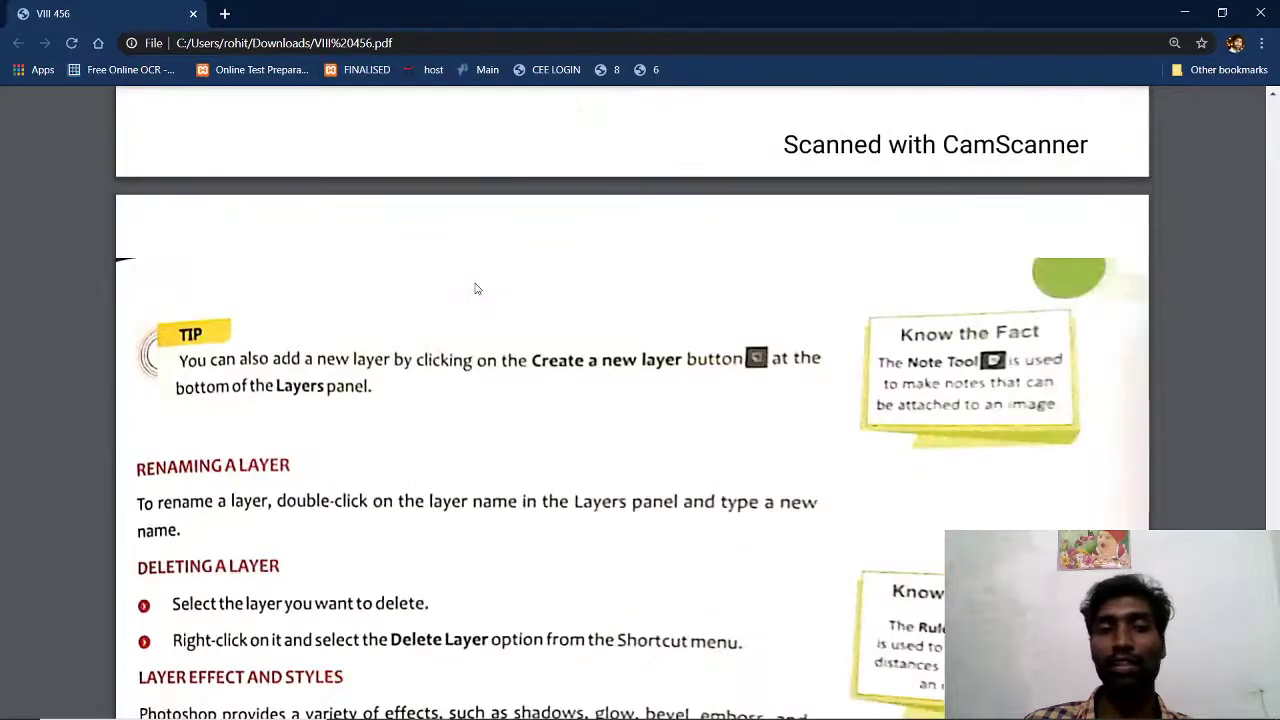
{"action": "scroll", "coordinate": [476, 288], "scroll_direction": "down", "scroll_amount": 1}
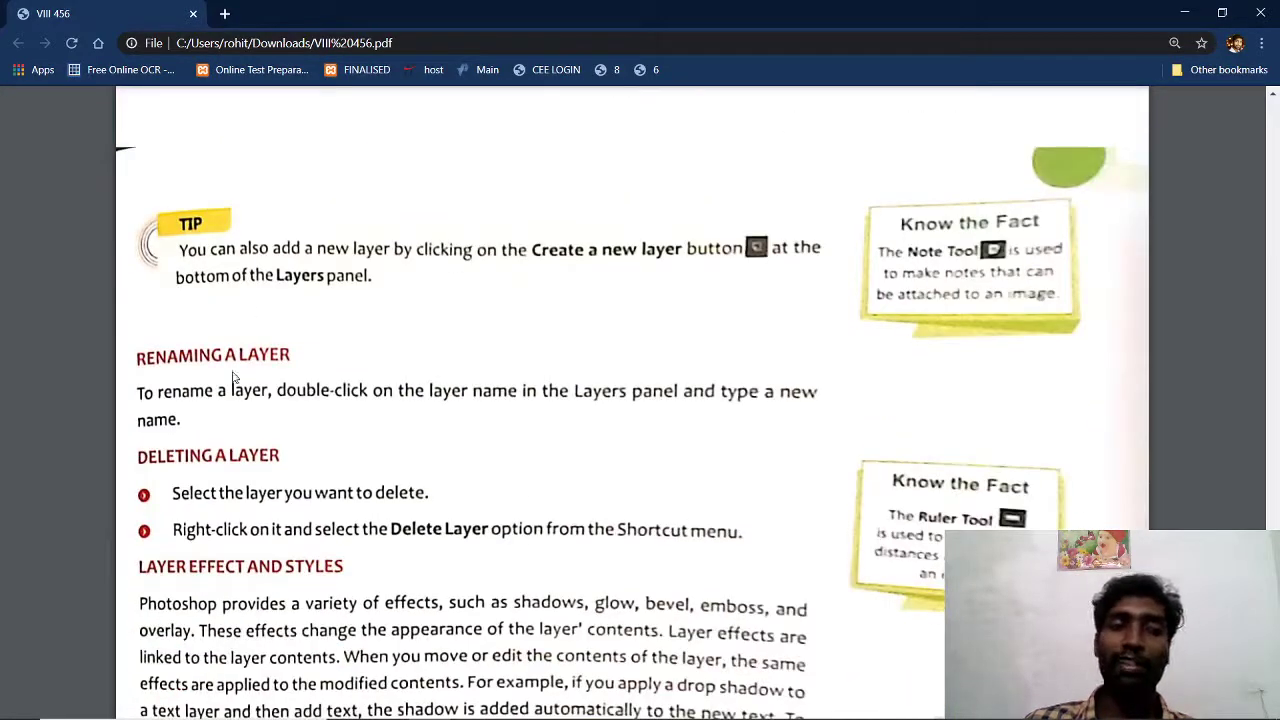
Read the textbook's instructions on deleting a layer and applying layer effects and styles.
{"action": "scroll", "coordinate": [233, 376], "scroll_direction": "down", "scroll_amount": 2}
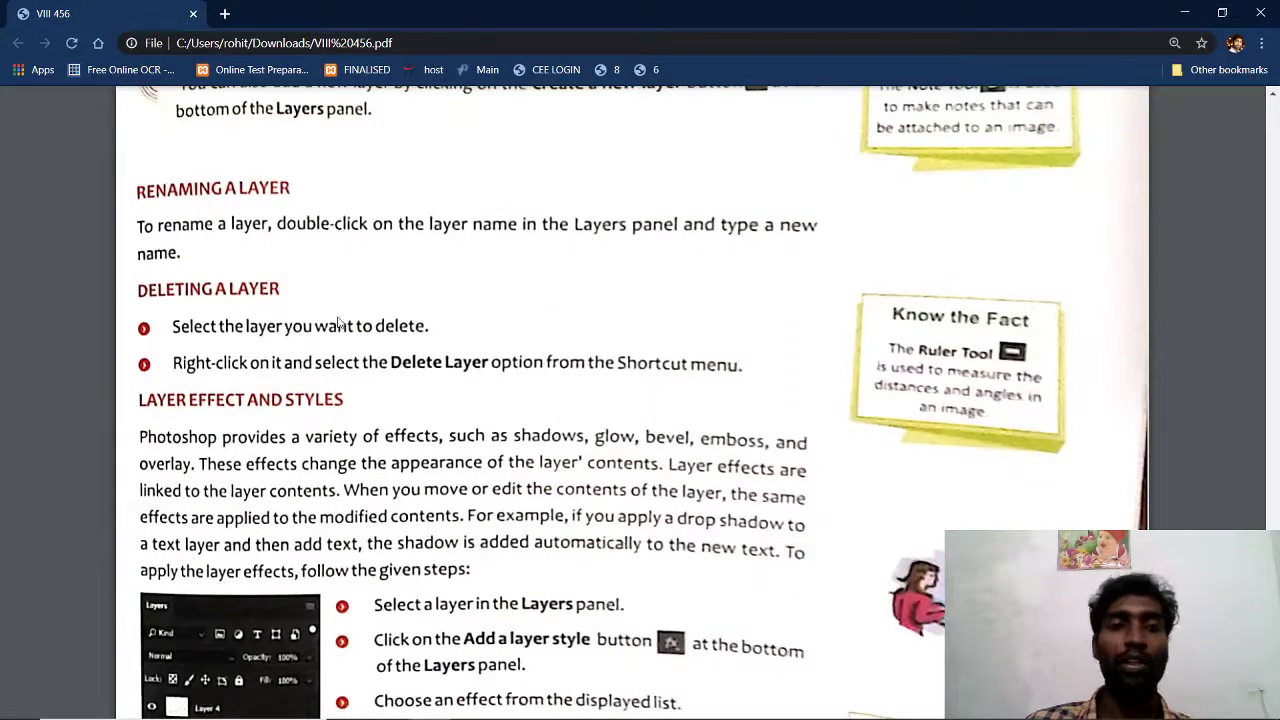
{"action": "right_click", "coordinate": [324, 366]}
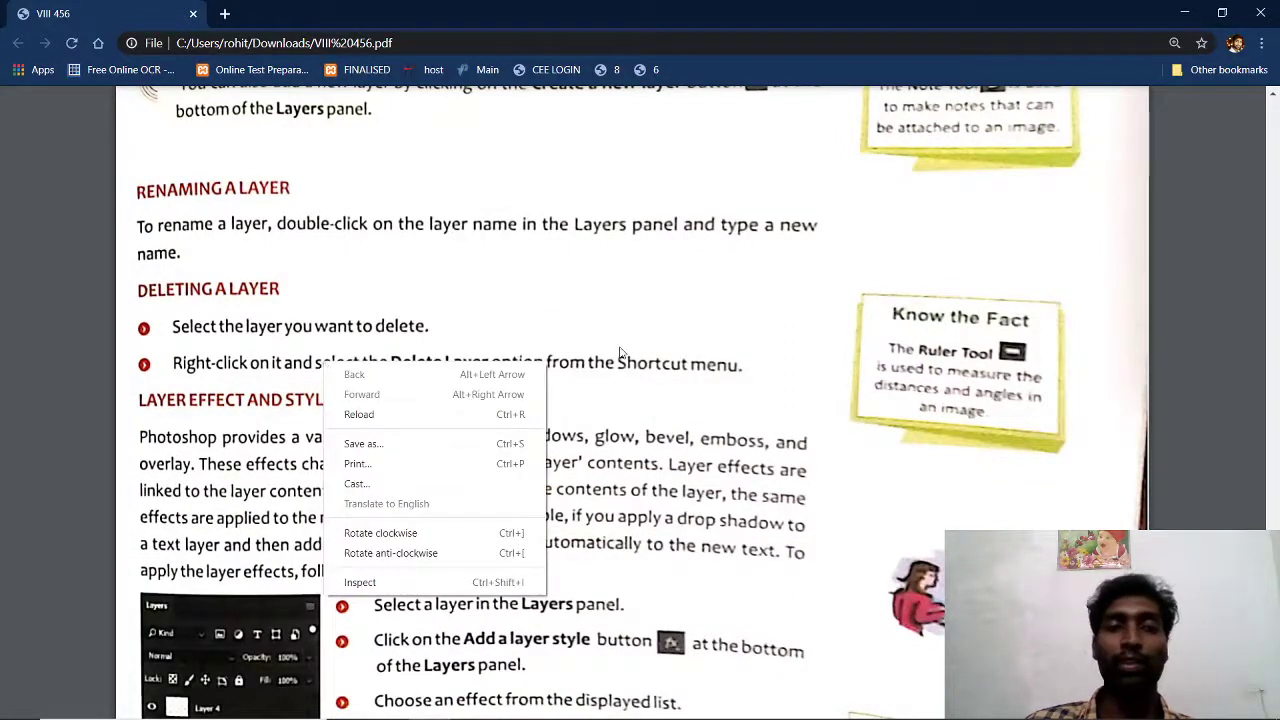
{"action": "left_click", "coordinate": [324, 366]}
{"action": "scroll", "coordinate": [321, 309], "scroll_direction": "down", "scroll_amount": 2}
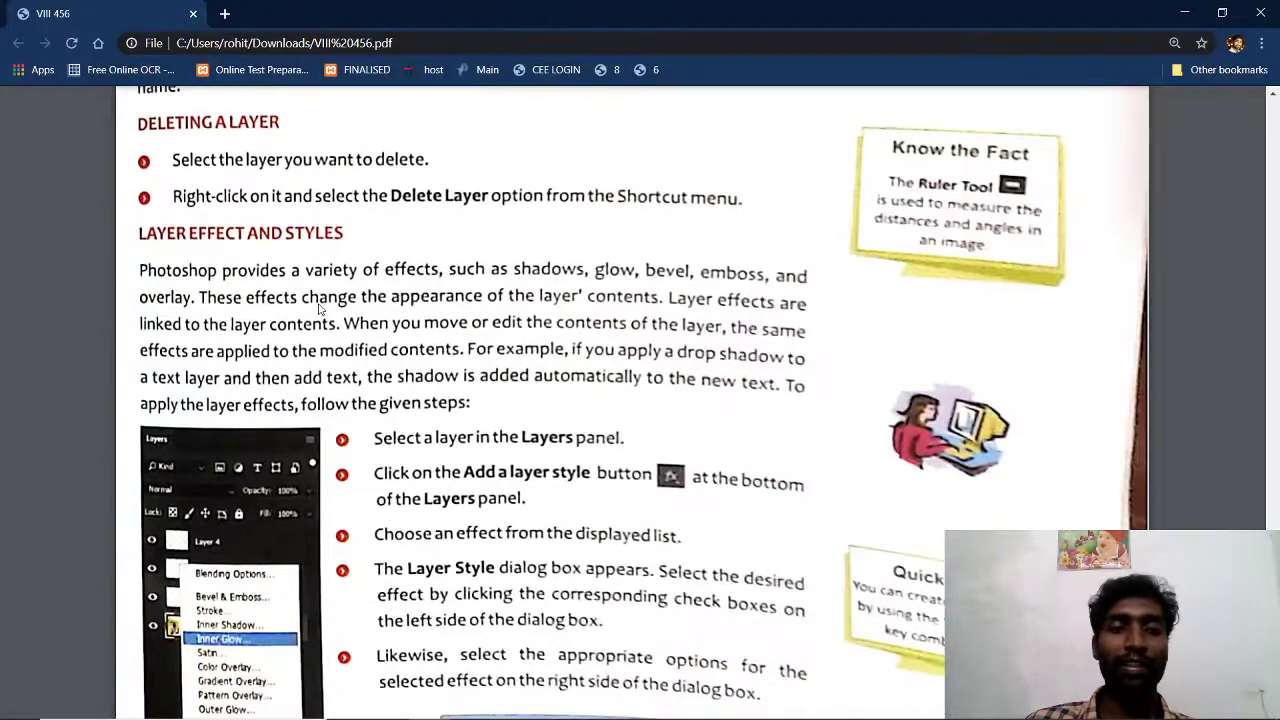
{"action": "scroll", "coordinate": [321, 309], "scroll_direction": "down", "scroll_amount": 1}
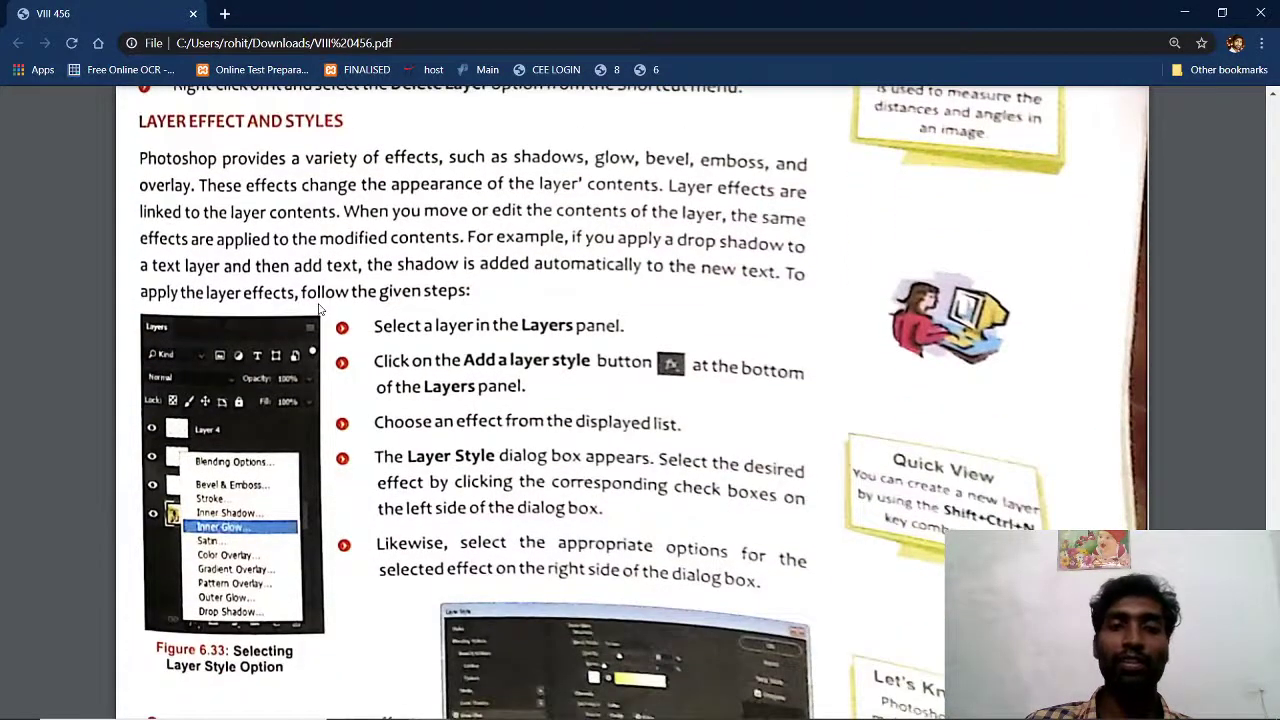
{"action": "scroll", "coordinate": [321, 309], "scroll_direction": "down", "scroll_amount": 2}
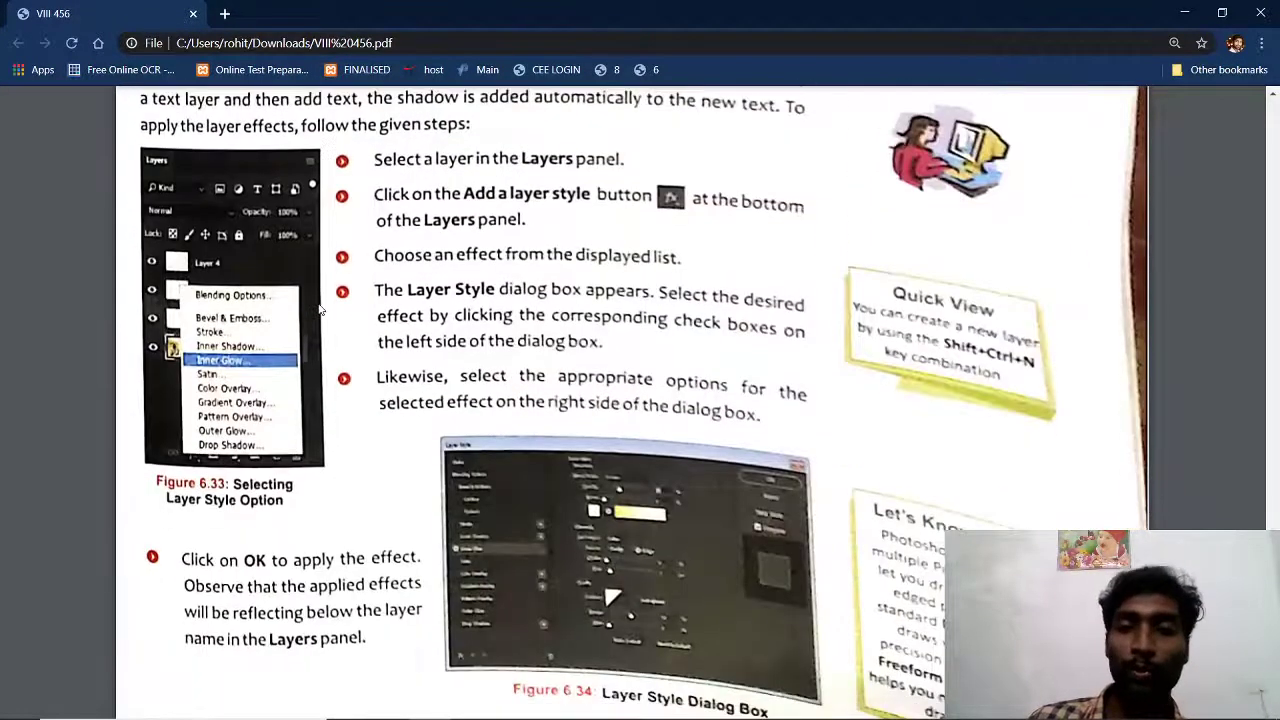
{"action": "scroll", "coordinate": [447, 312], "scroll_direction": "up", "scroll_amount": 2}
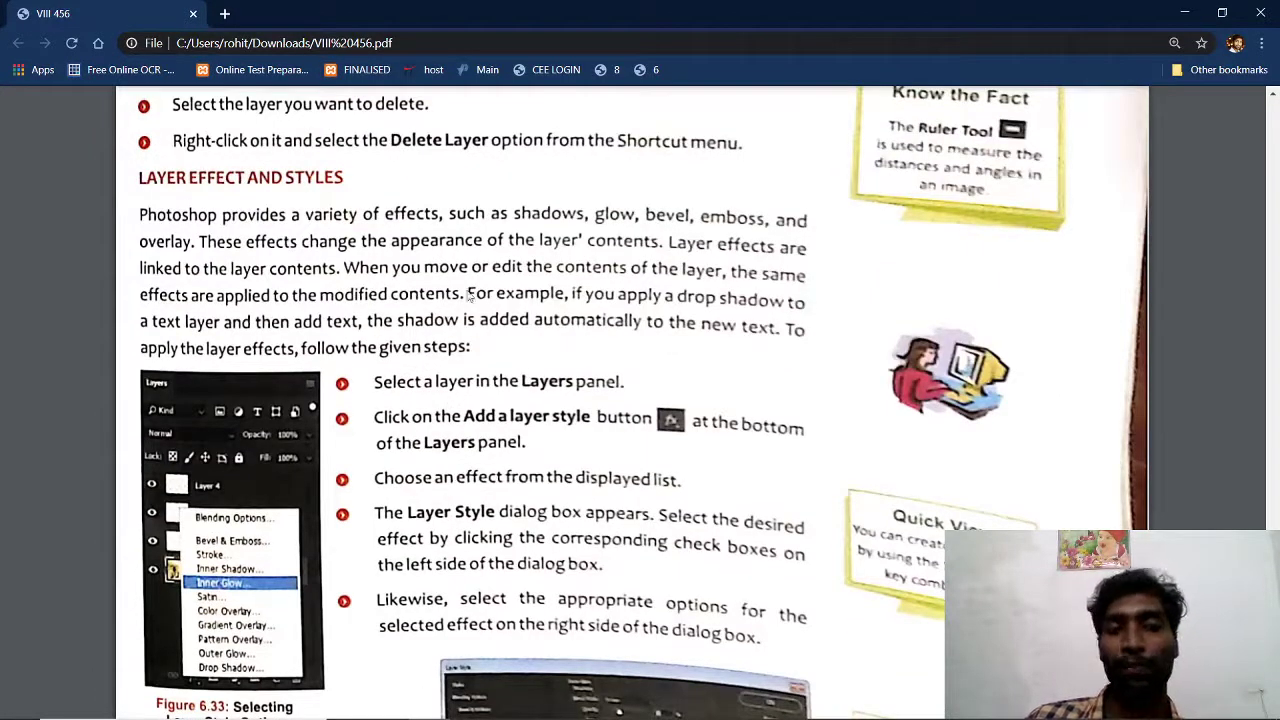
Return to Photoshop, create a white 1024 x 768 pixel RGB document at 72 pixels/inch, and bring the lake image to the front.
{"action": "left_click", "coordinate": [1183, 8]}
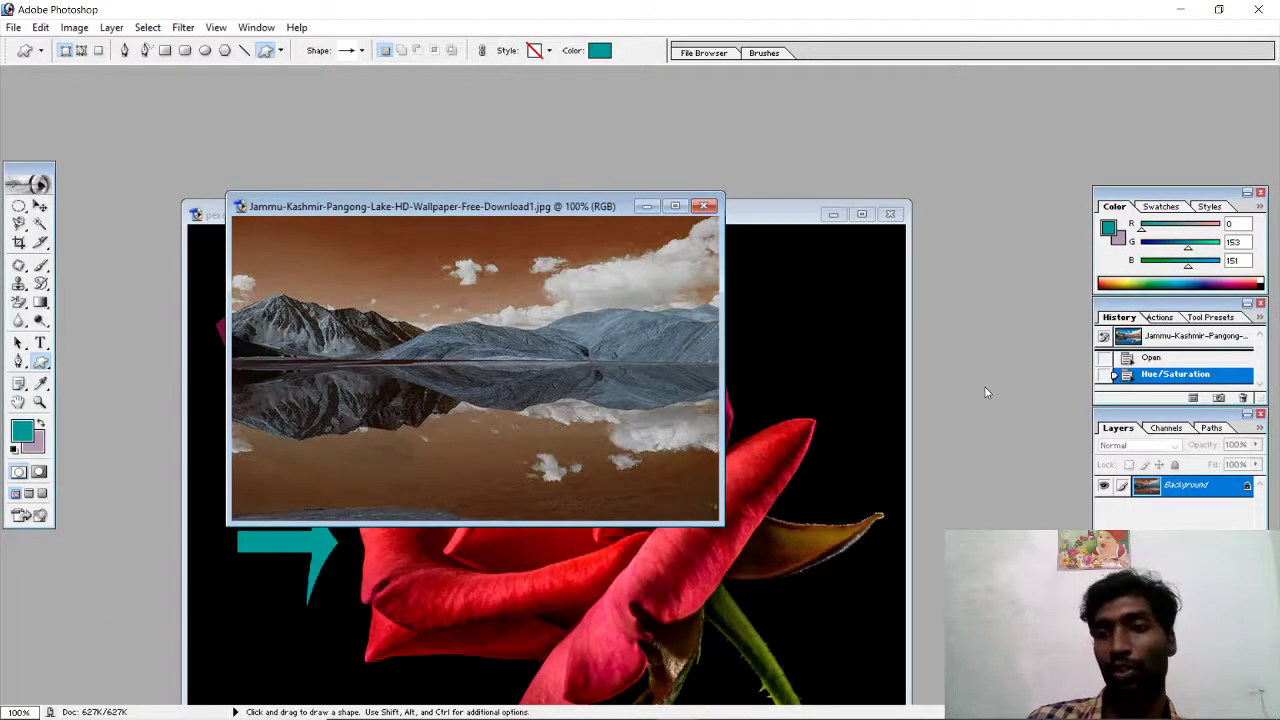
{"action": "left_click", "coordinate": [13, 27]}
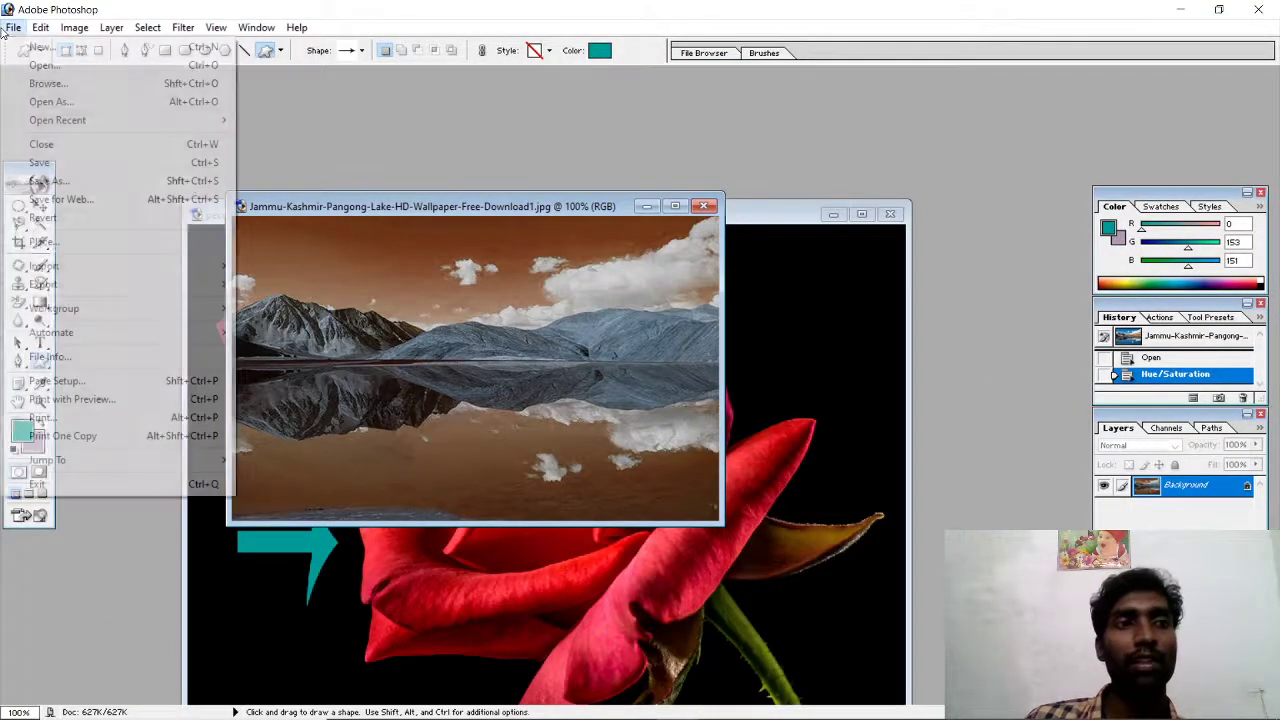
{"action": "left_click", "coordinate": [30, 44]}
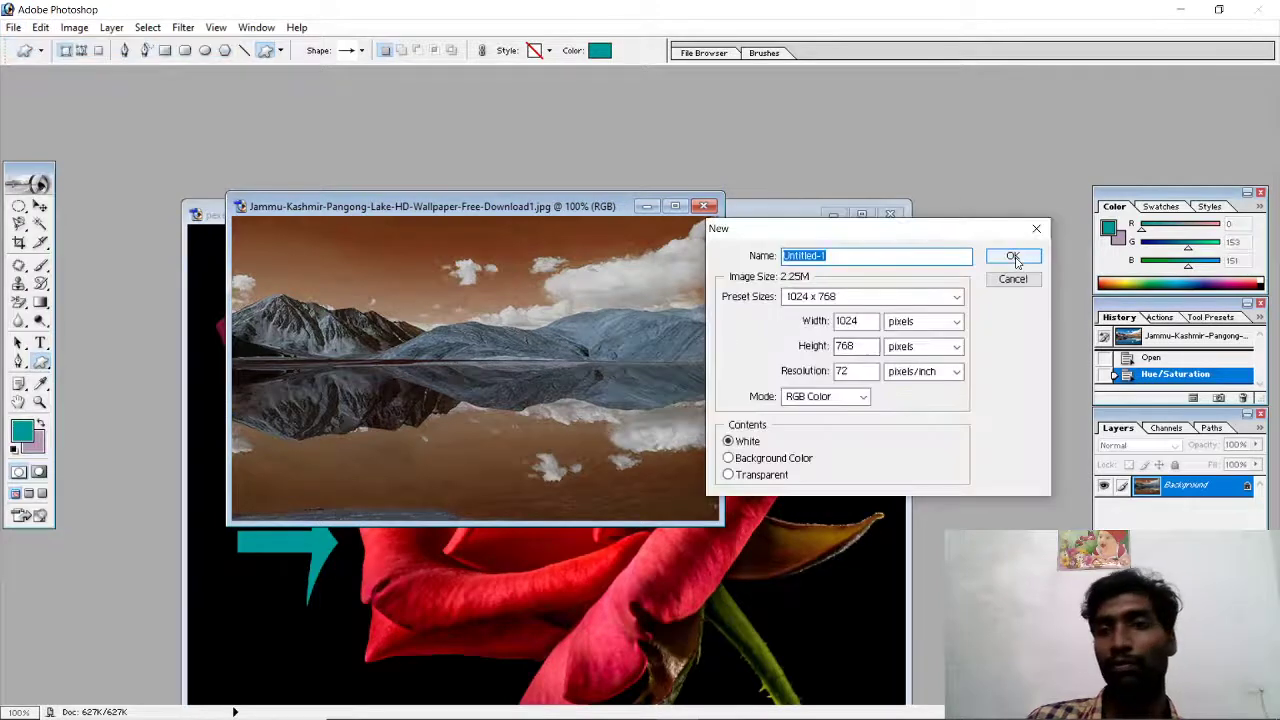
{"action": "left_click", "coordinate": [1015, 257]}
{"action": "left_click", "coordinate": [710, 241]}
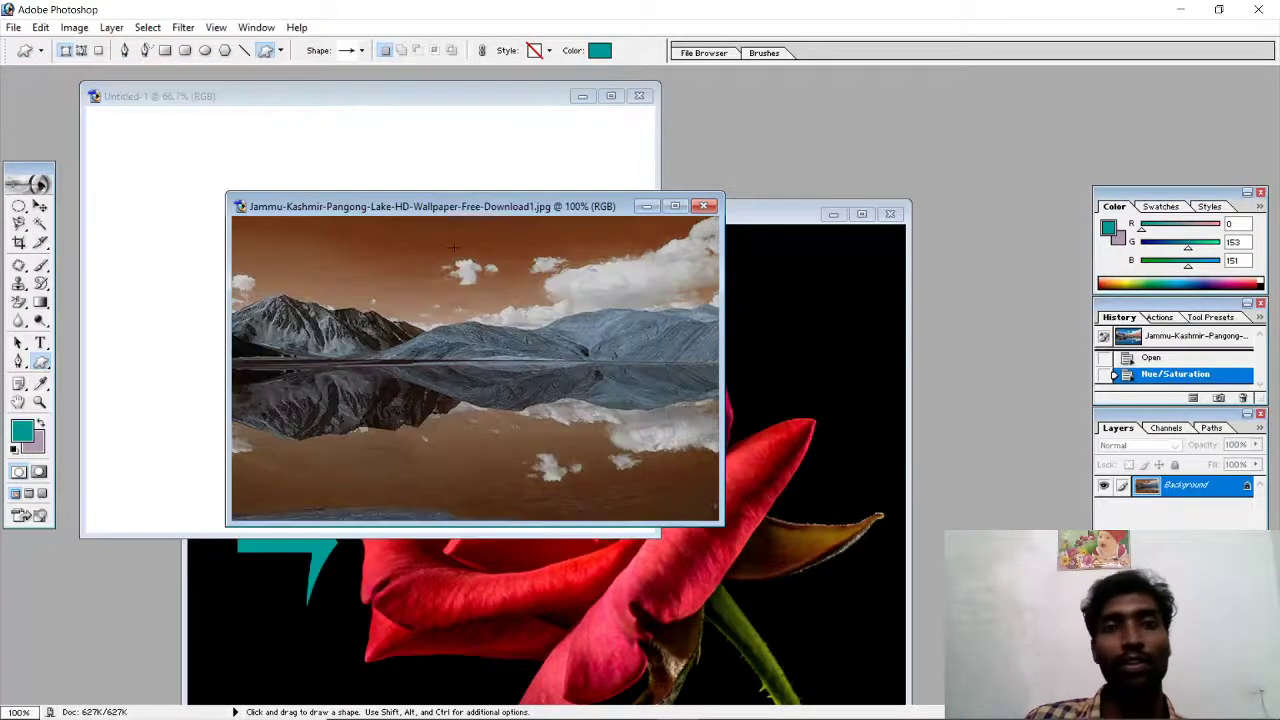
Bring the blank white Untitled-1 document to the front.
{"action": "left_click", "coordinate": [485, 164]}
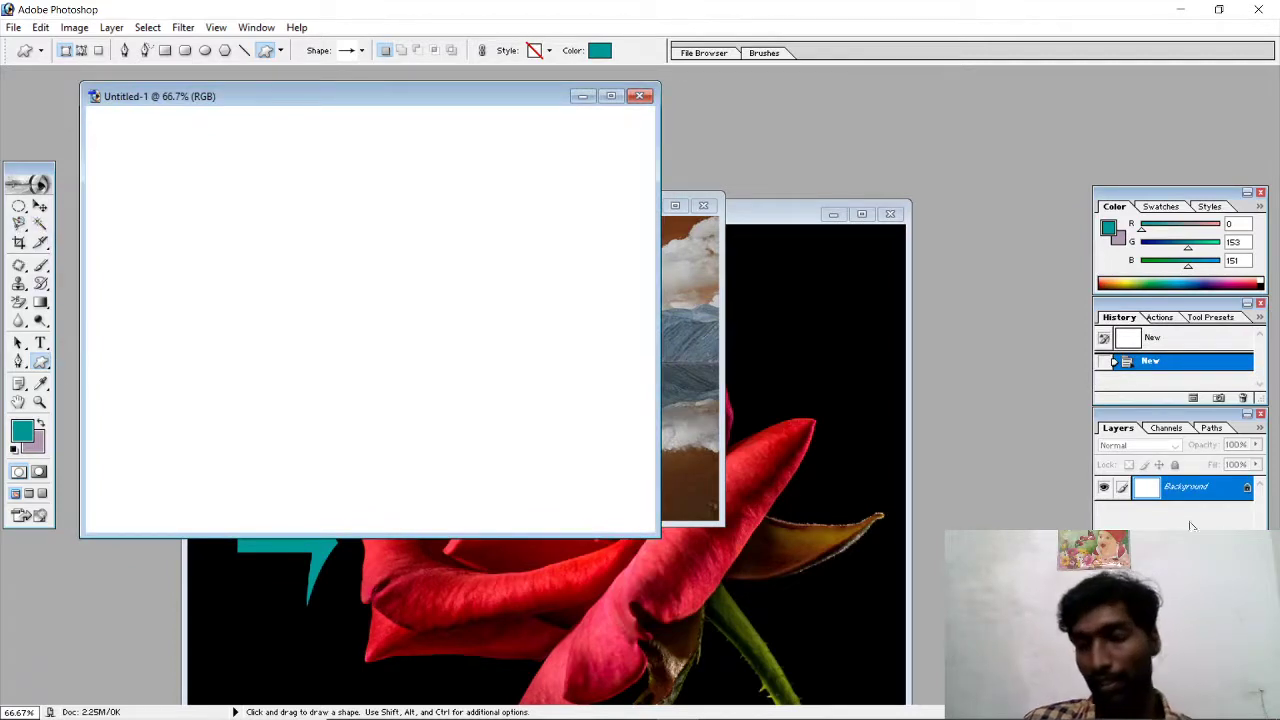
{"action": "right_click", "coordinate": [1170, 490]}
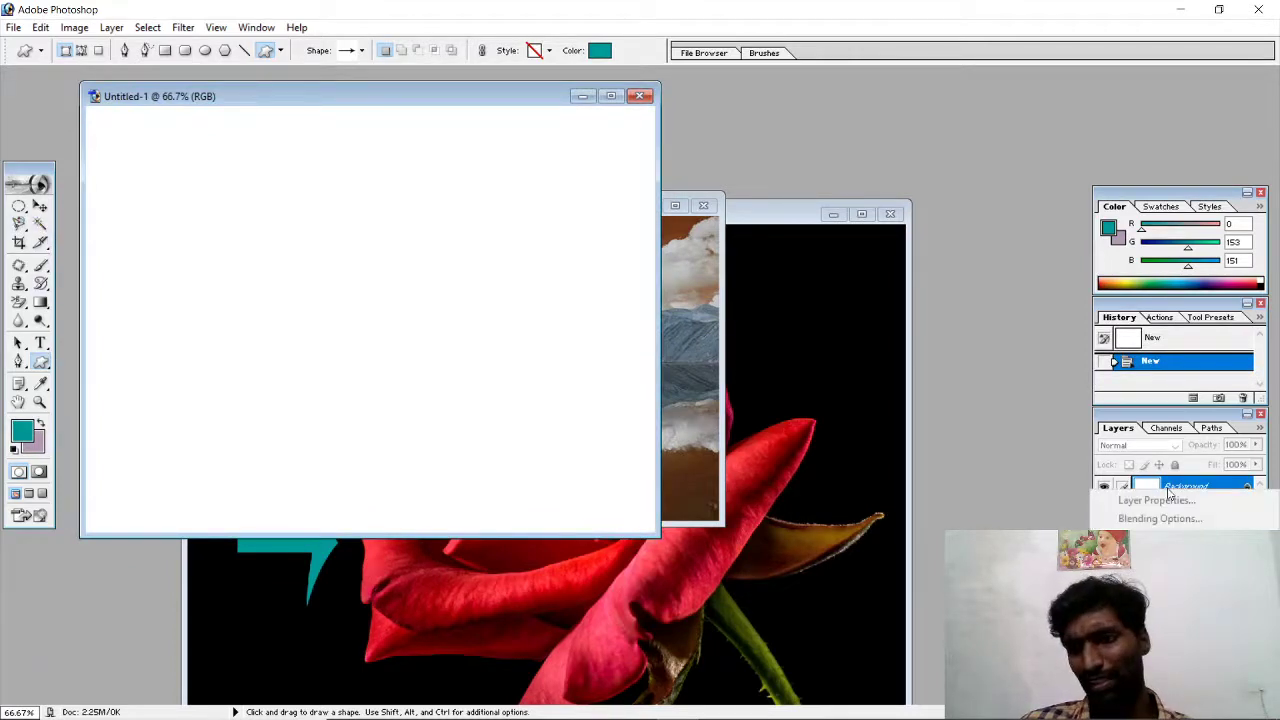
{"action": "left_click", "coordinate": [1155, 537]}
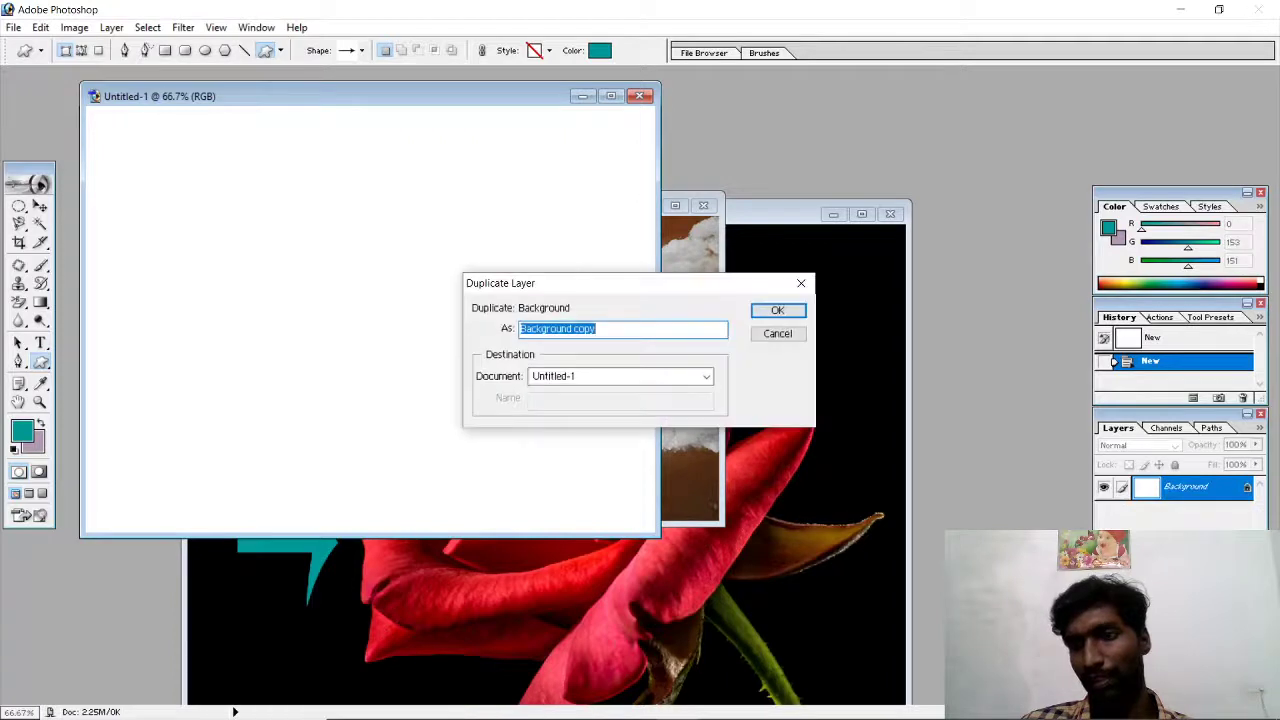
{"action": "left_click", "coordinate": [801, 284]}
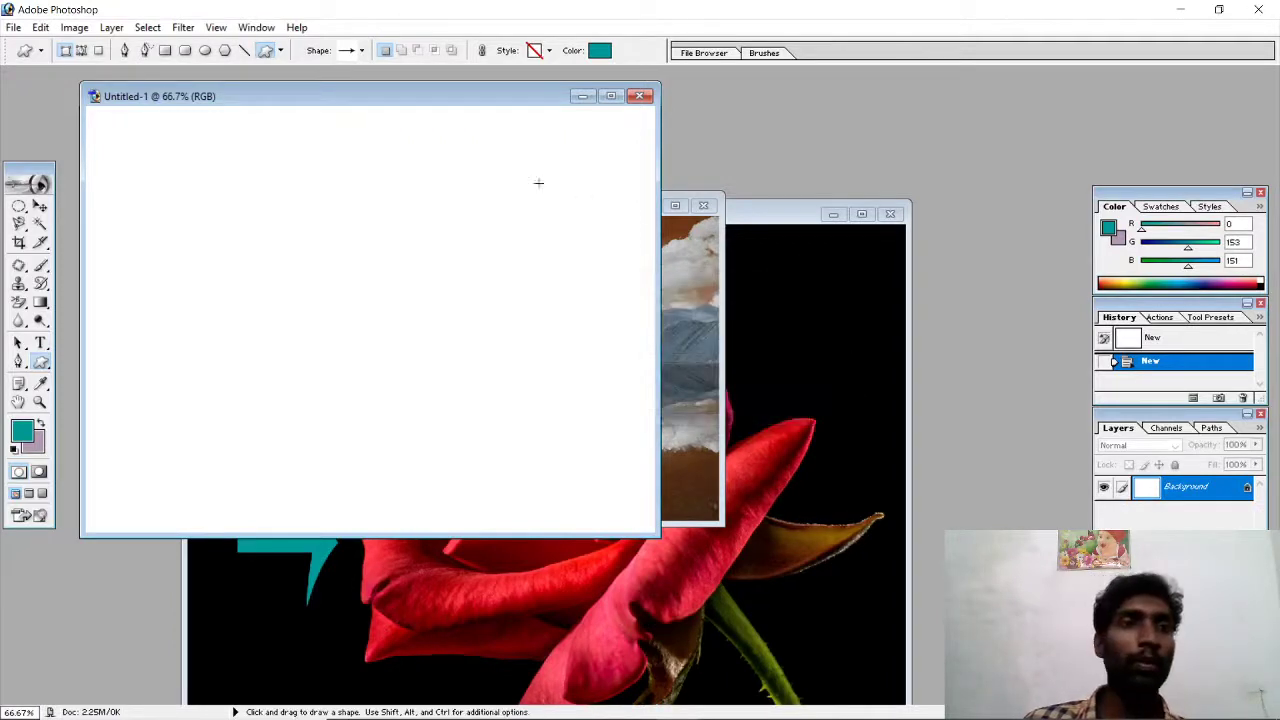
Add two new layers above the Background with the default names Layer 1 and Layer 2, Normal mode and 100% opacity.
{"action": "left_click", "coordinate": [111, 27]}
{"action": "mouse_move", "coordinate": [137, 47]}
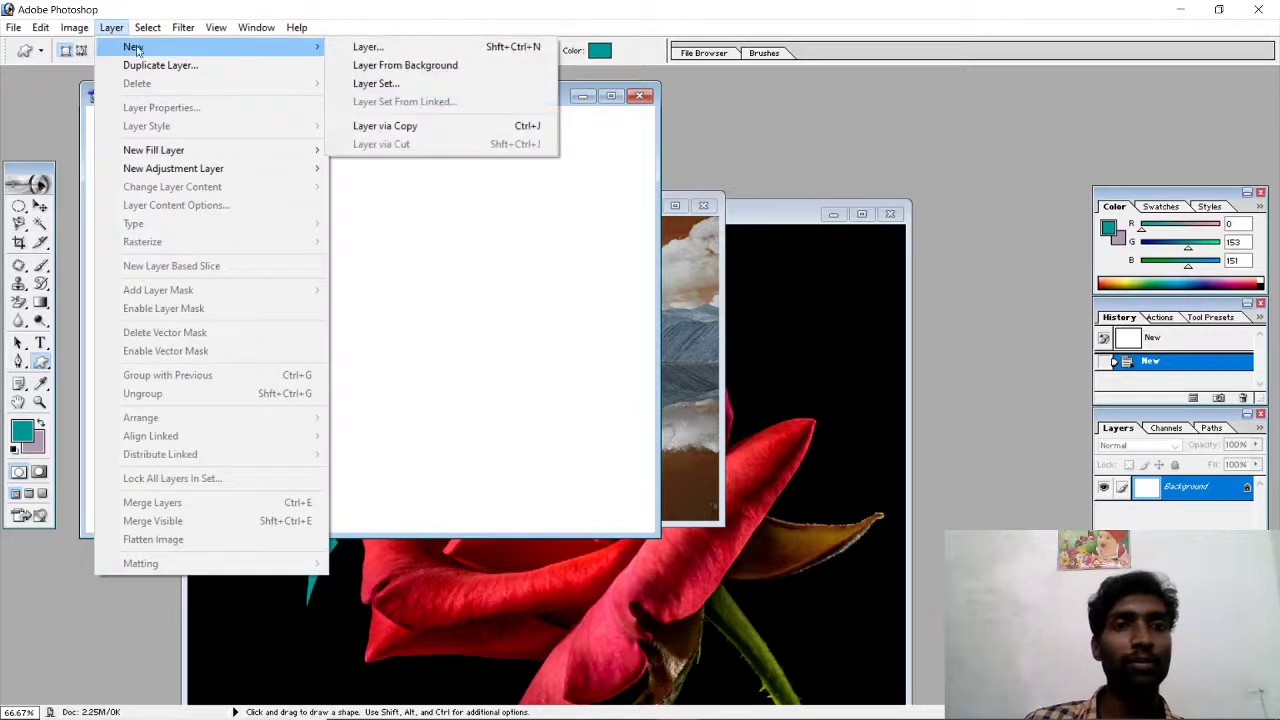
{"action": "left_click", "coordinate": [405, 50]}
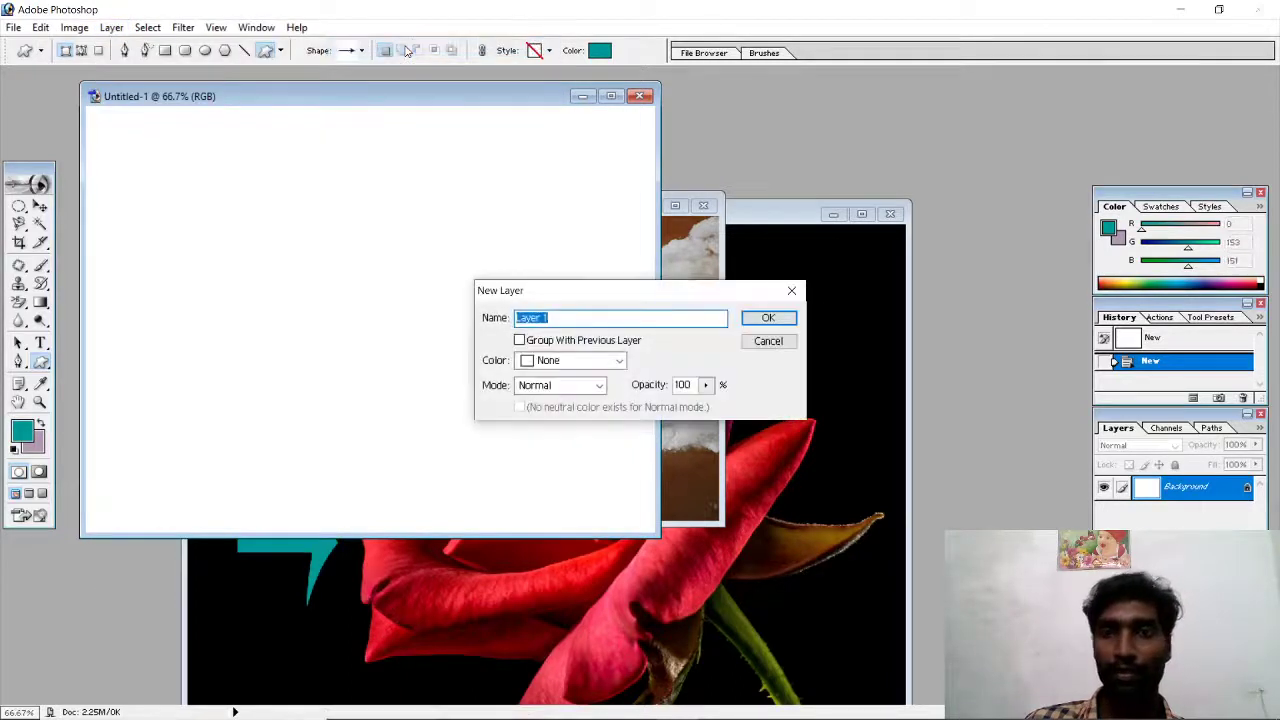
{"action": "left_click", "coordinate": [786, 318]}
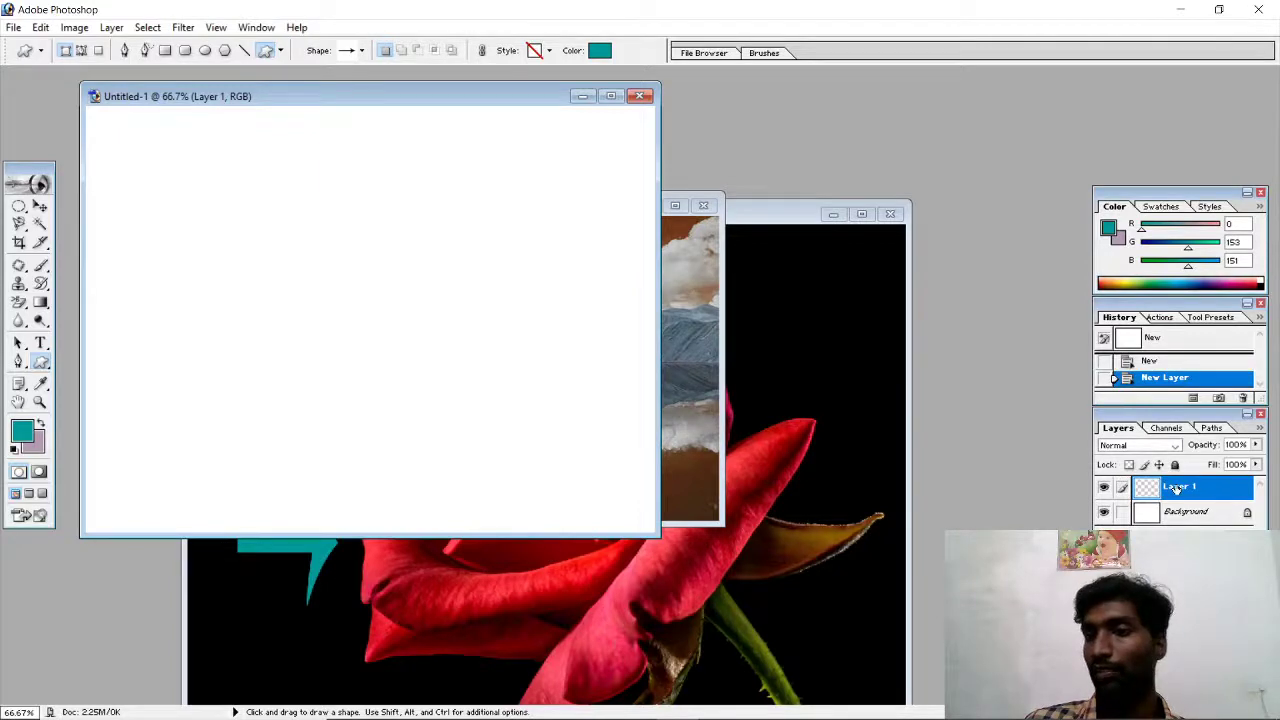
{"action": "left_click", "coordinate": [111, 27]}
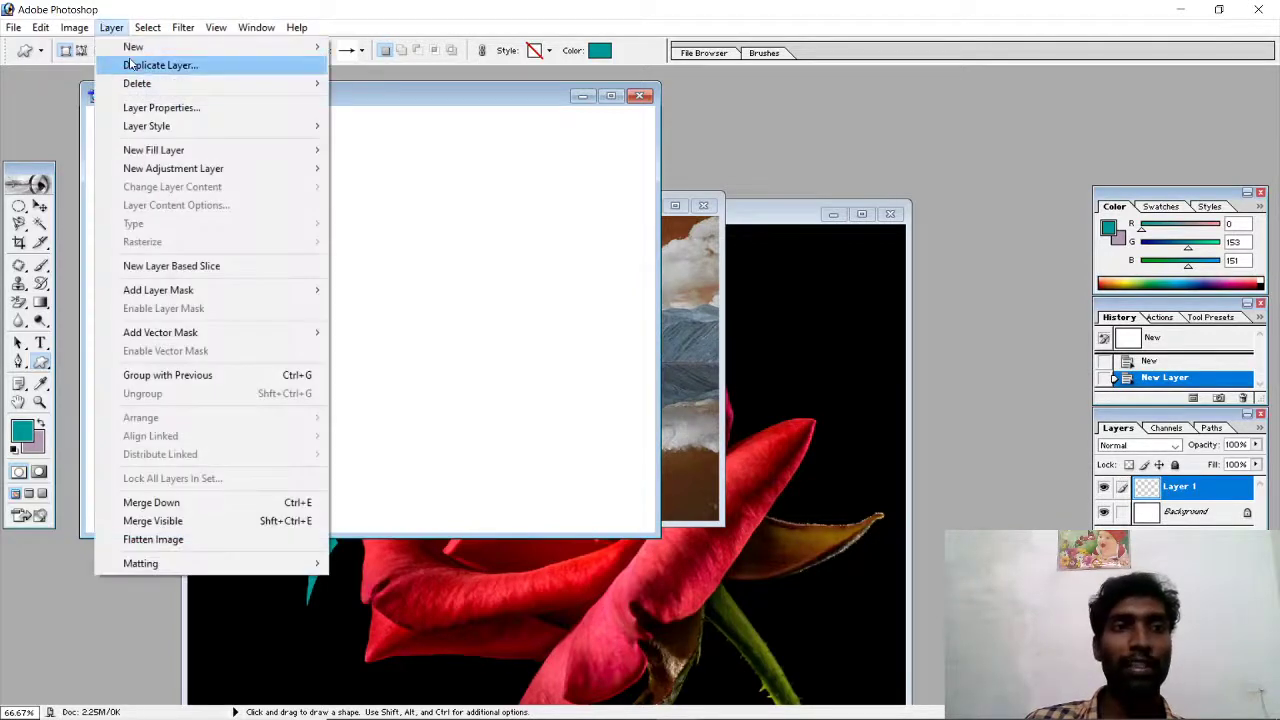
{"action": "mouse_move", "coordinate": [133, 47]}
{"action": "left_click", "coordinate": [390, 47]}
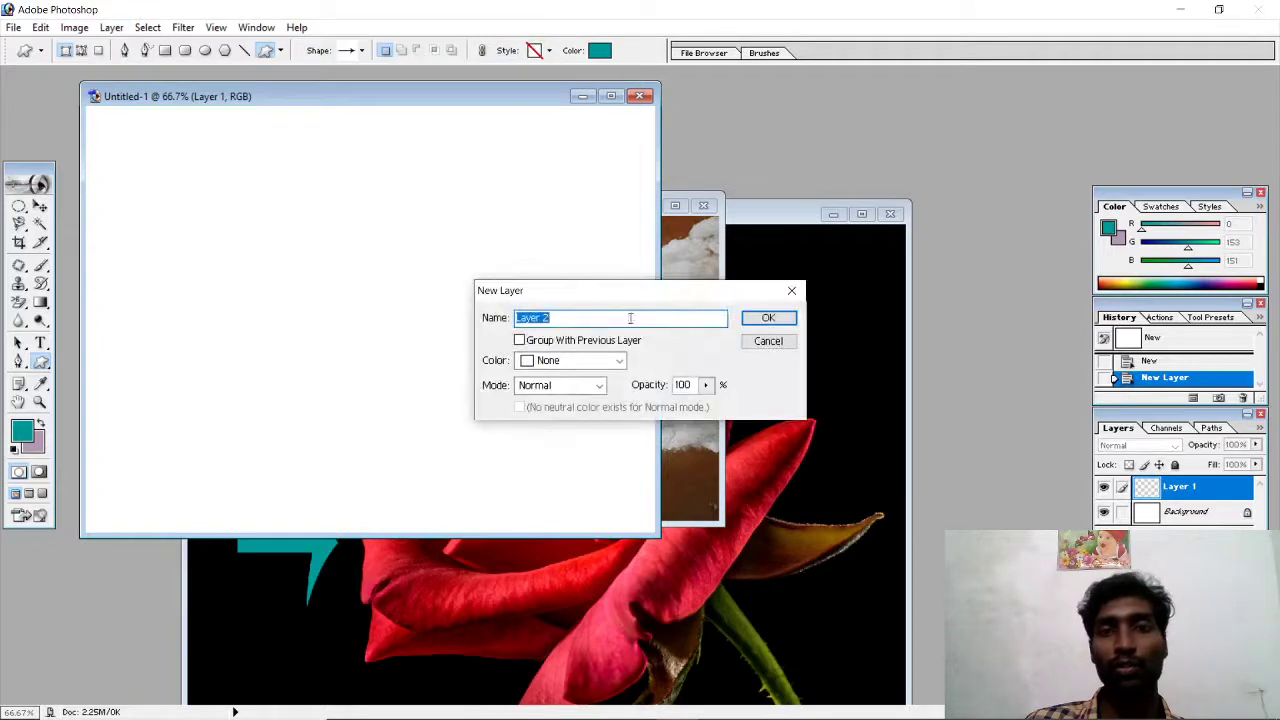
{"action": "left_click", "coordinate": [762, 318]}
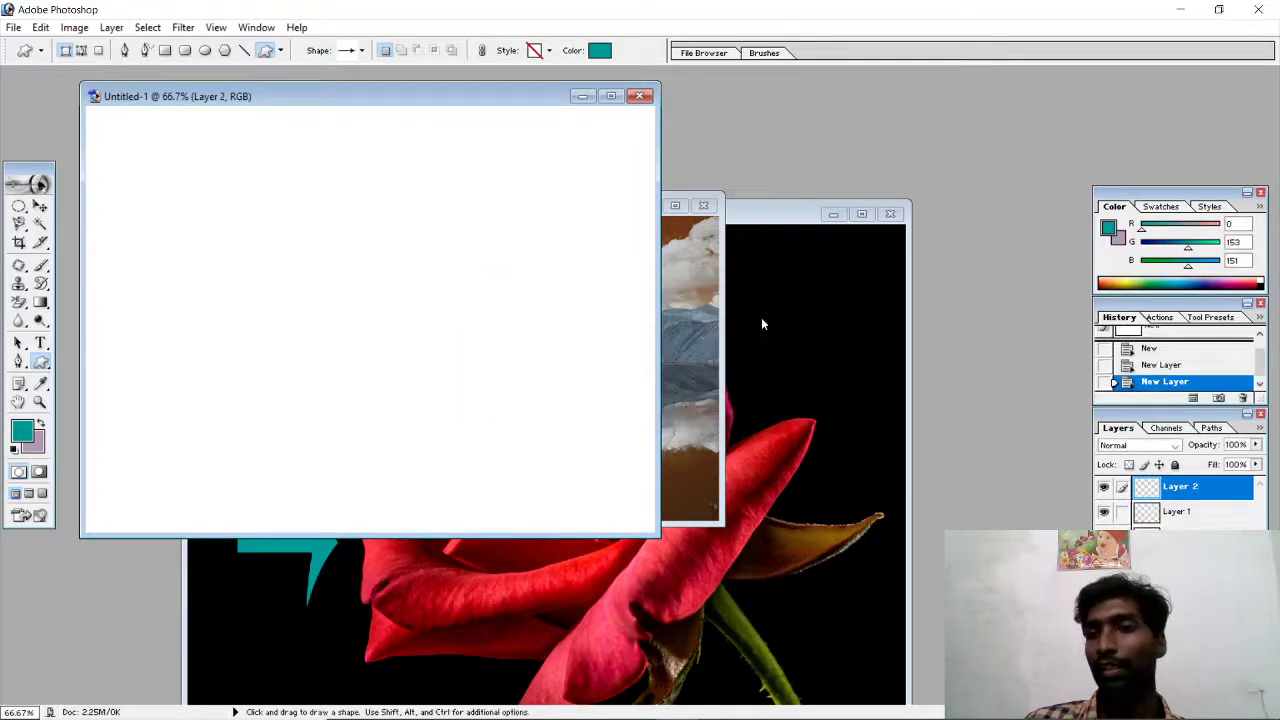
Rename Layer 1 as "car".
{"action": "left_click", "coordinate": [1179, 513]}
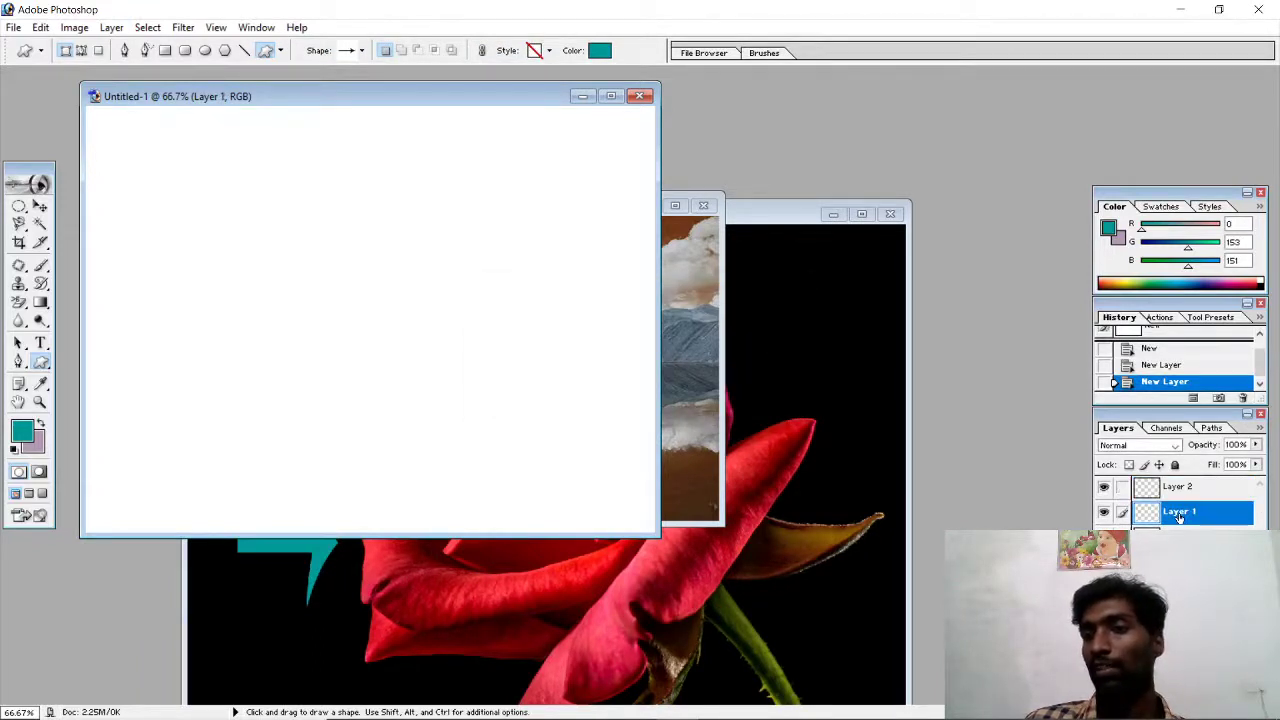
{"action": "double_click", "coordinate": [1179, 513]}
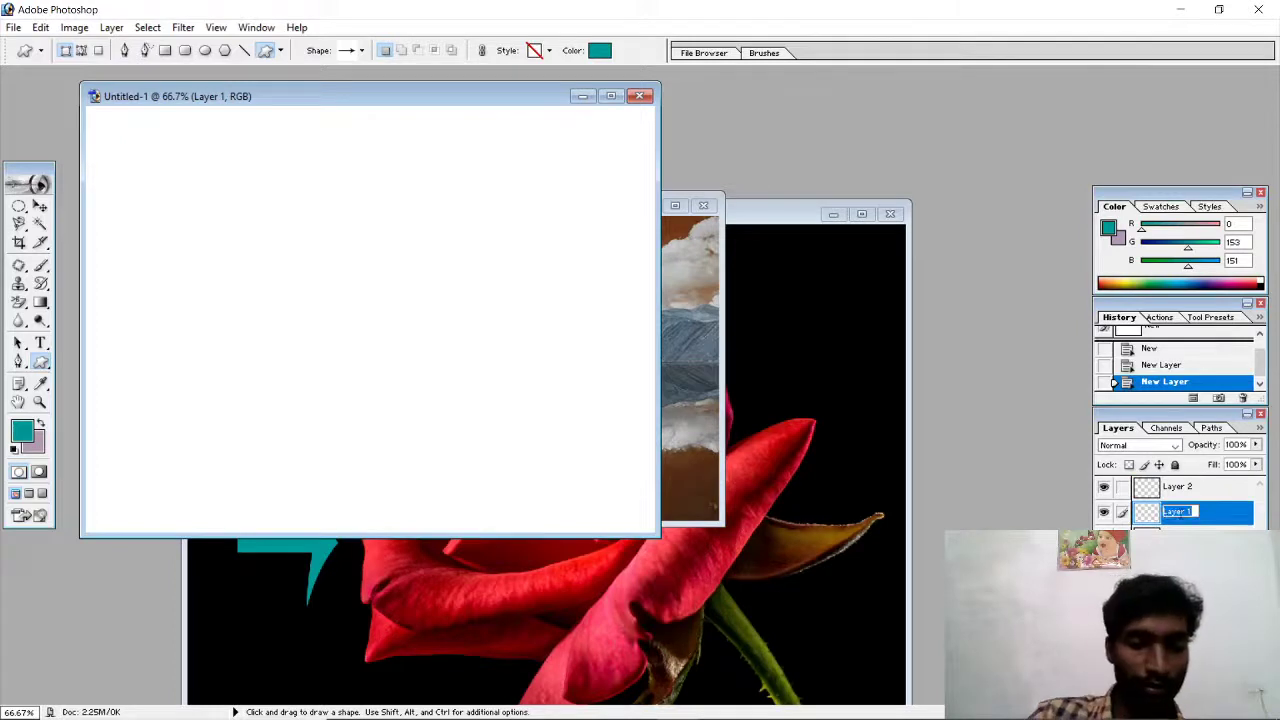
{"action": "type", "text": "car"}
{"action": "key", "text": "Return"}
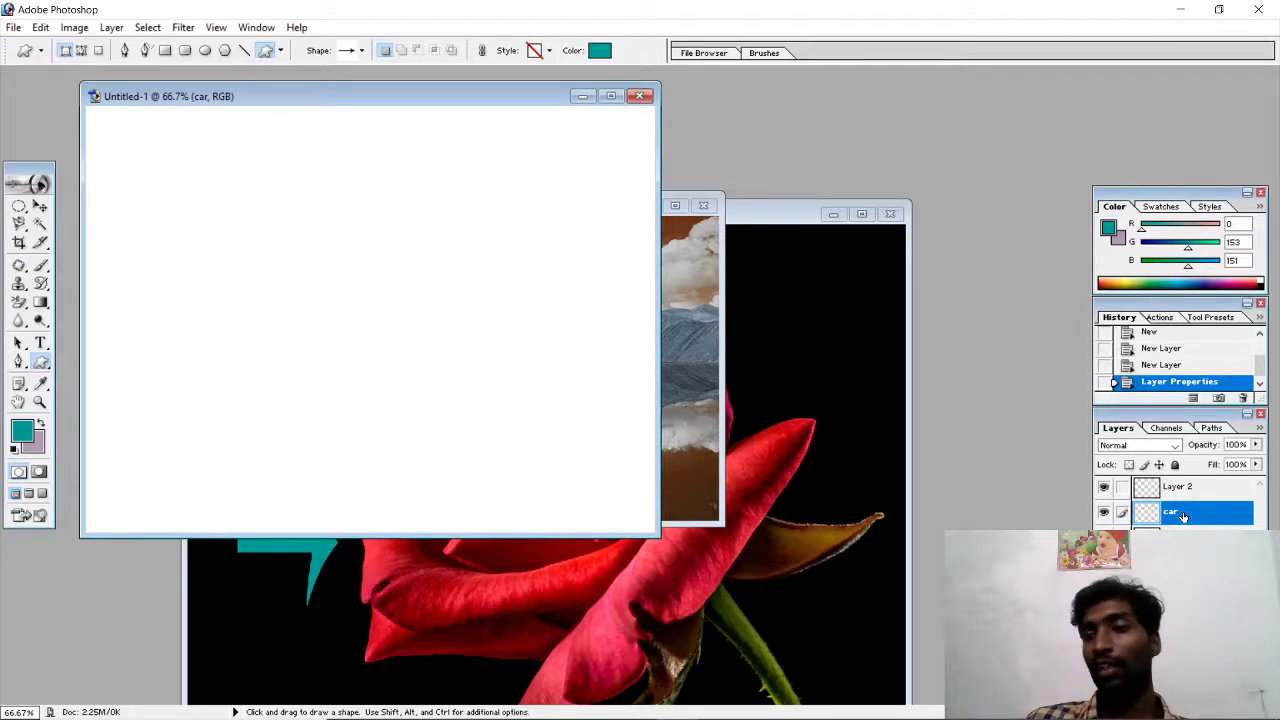
{"action": "right_click", "coordinate": [1183, 516]}
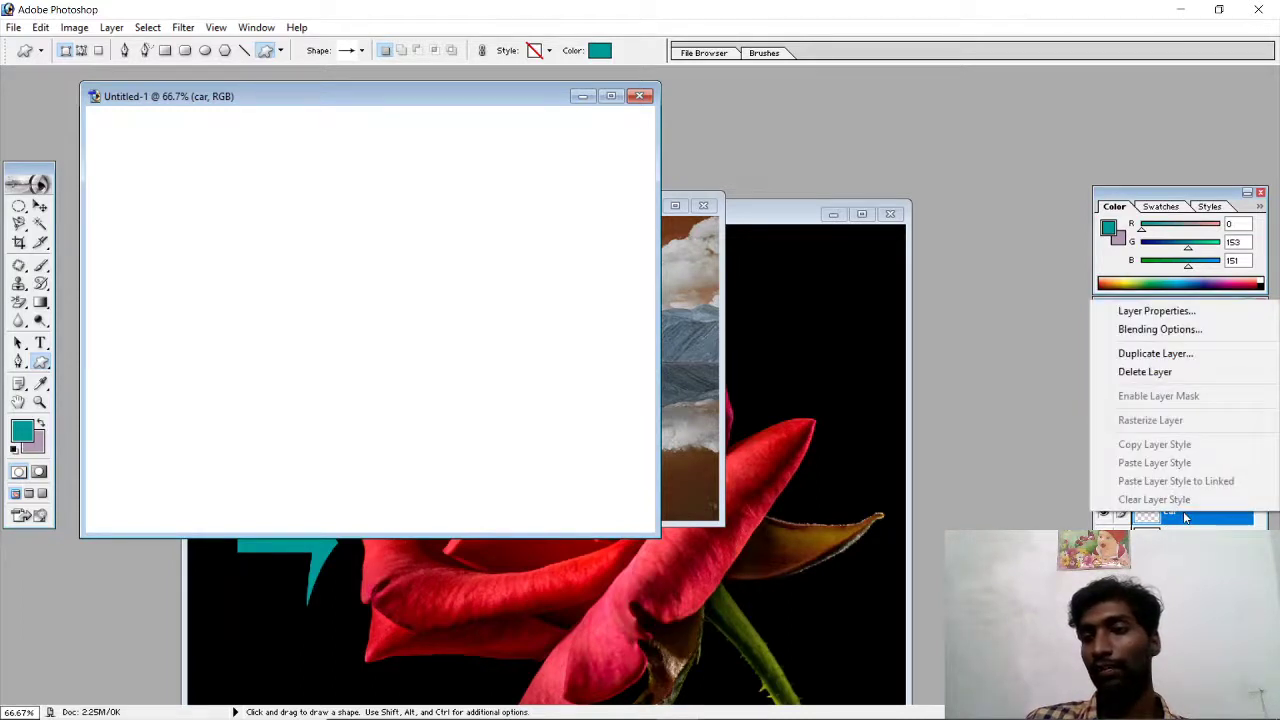
{"action": "key", "text": "Escape"}
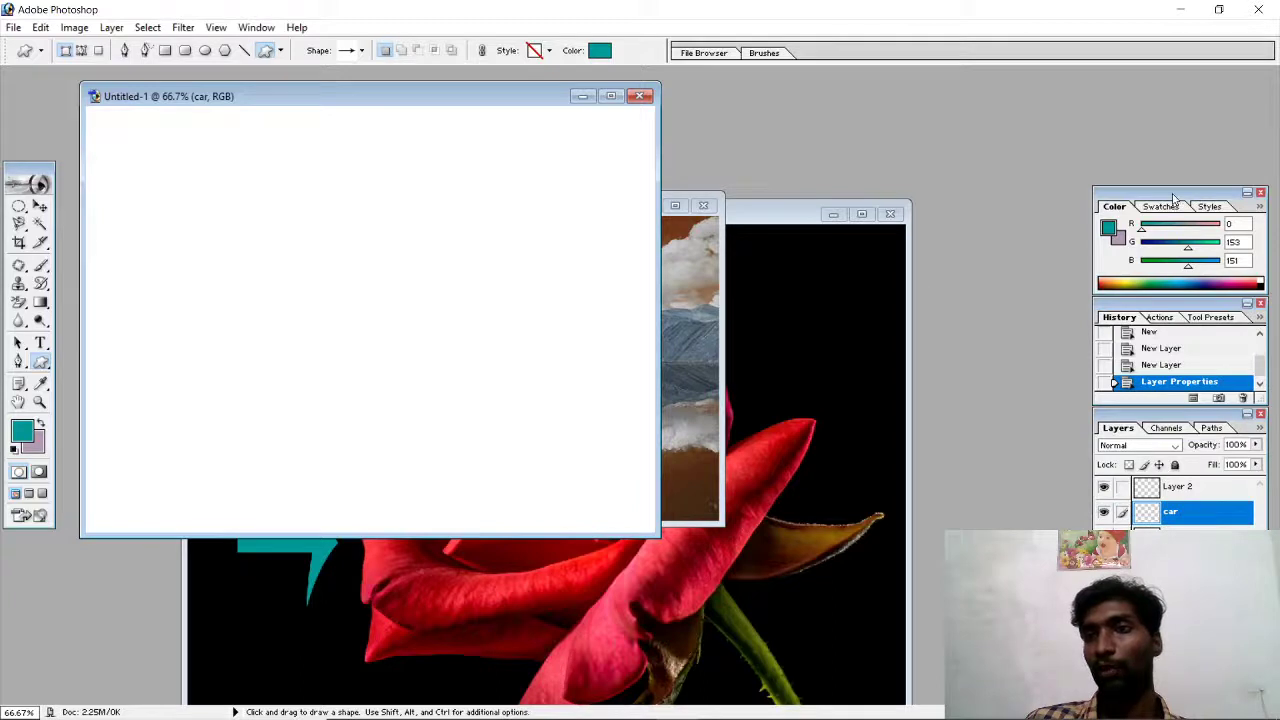
Reposition the Color, History and Layers palettes so that the whole layer list is uncovered.
{"action": "left_click_drag", "start_coordinate": [1172, 193], "coordinate": [1136, 87]}
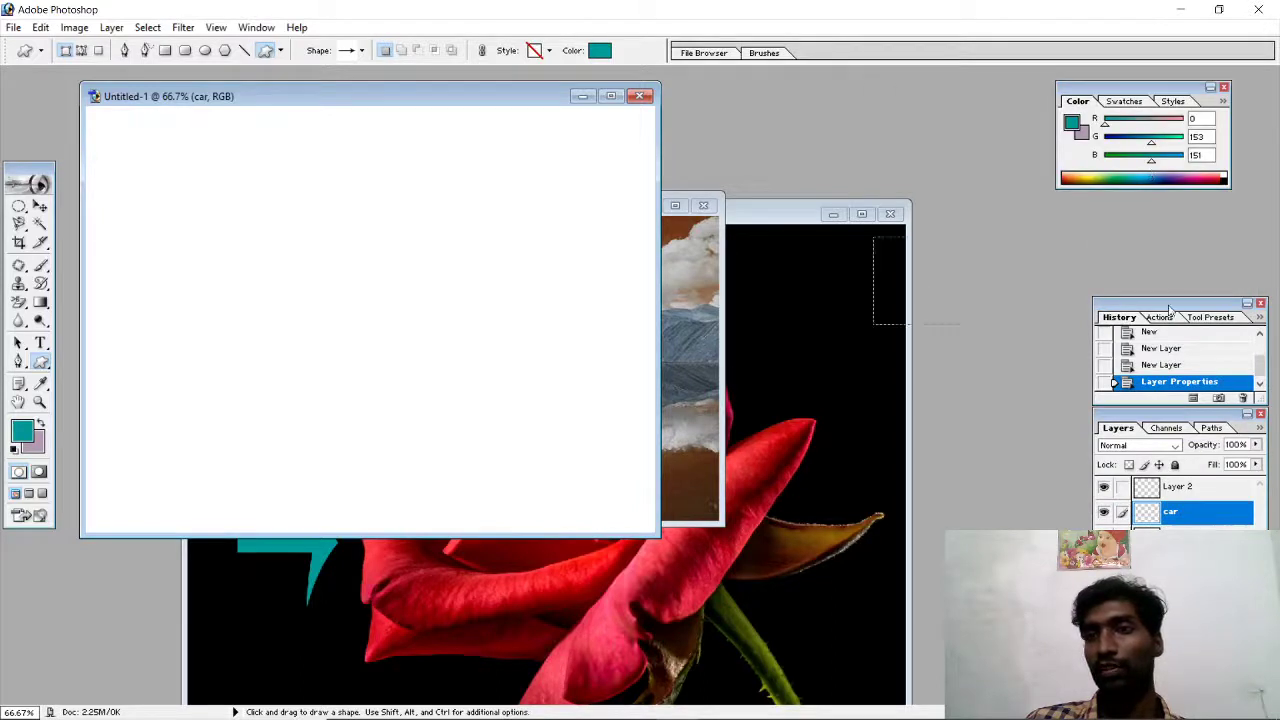
{"action": "left_click_drag", "start_coordinate": [1138, 197], "coordinate": [1138, 195]}
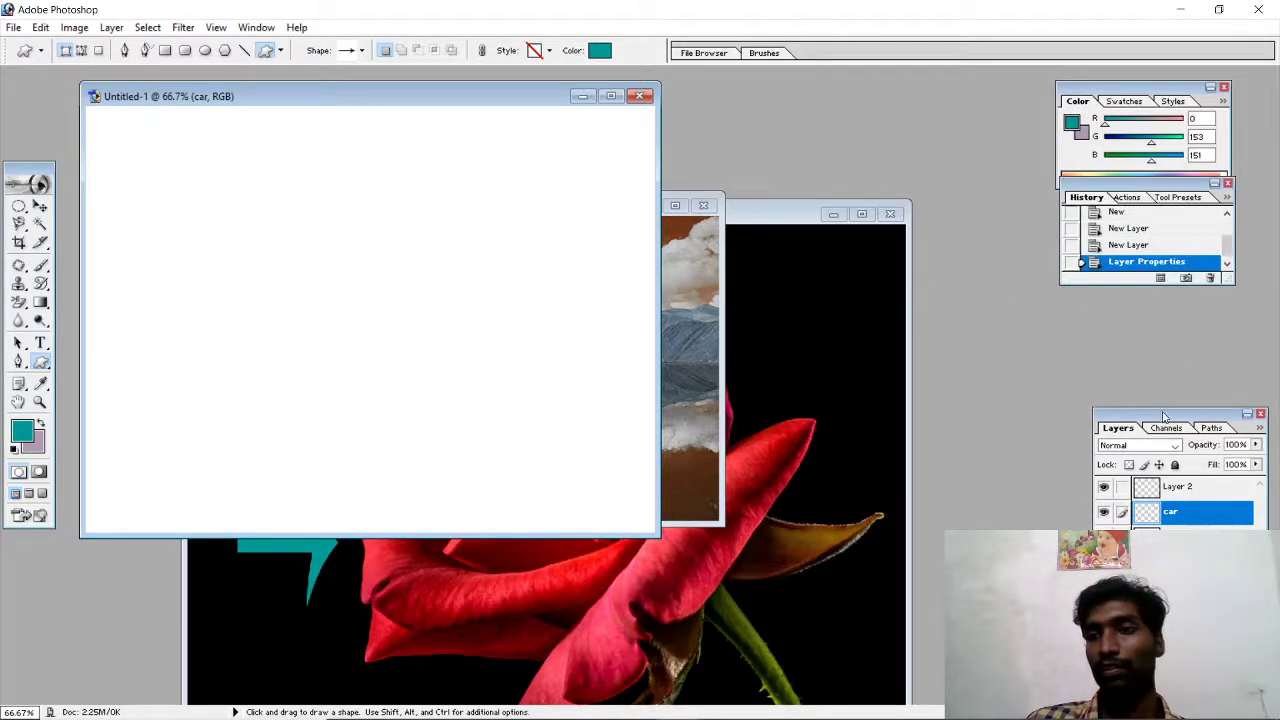
{"action": "left_click_drag", "start_coordinate": [1164, 416], "coordinate": [1024, 175]}
{"action": "left_click_drag", "start_coordinate": [1023, 175], "coordinate": [1006, 141]}
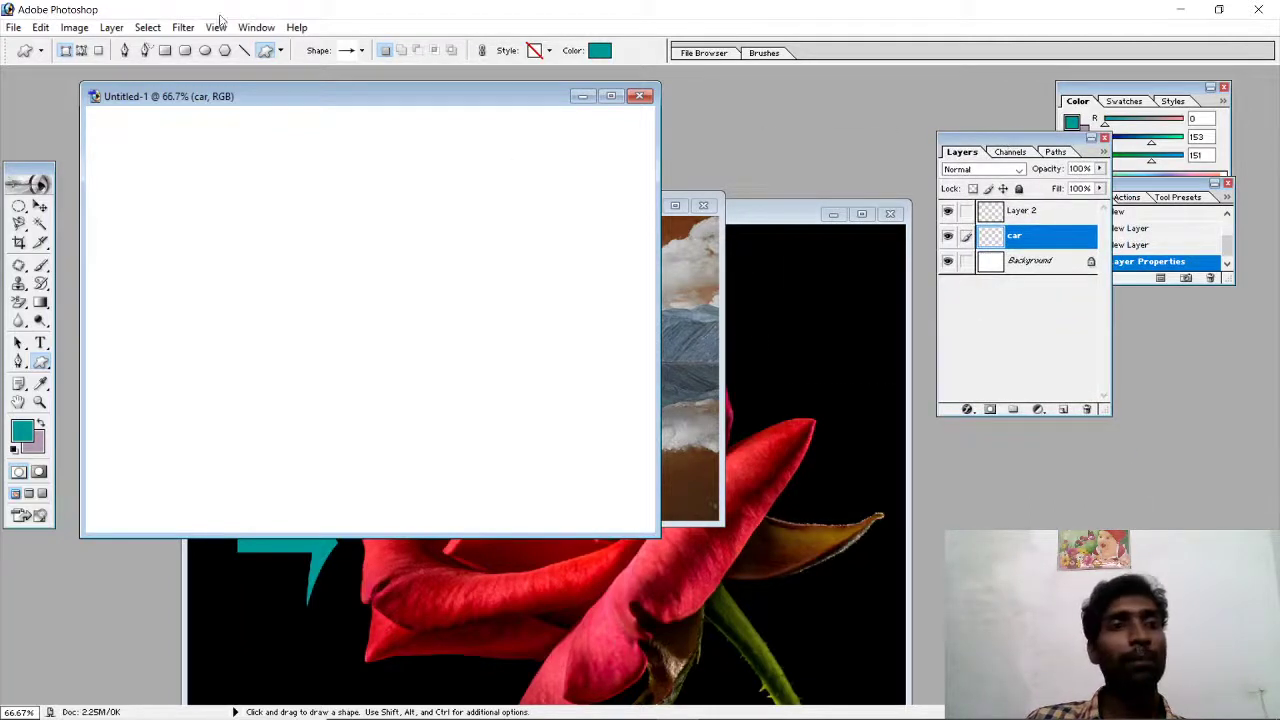
Add another new layer directly above the "car" layer and rename it "tree".
{"action": "left_click", "coordinate": [122, 27]}
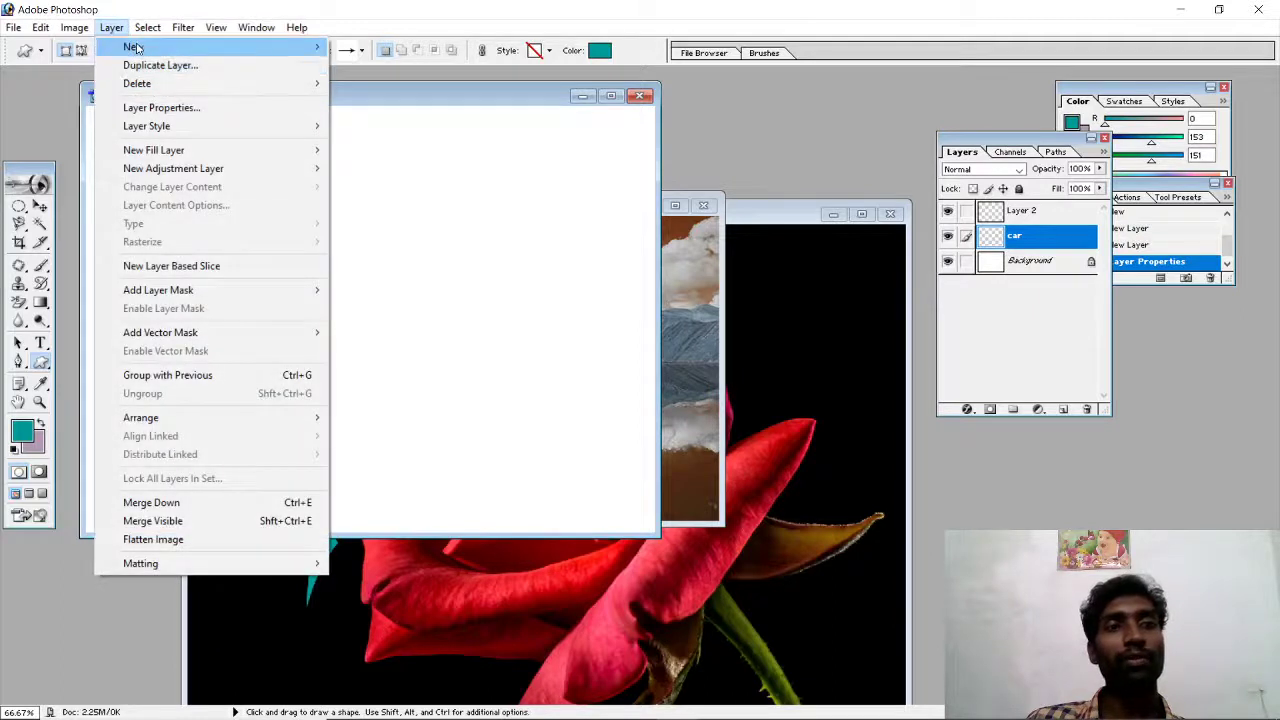
{"action": "mouse_move", "coordinate": [133, 47]}
{"action": "left_click", "coordinate": [358, 44]}
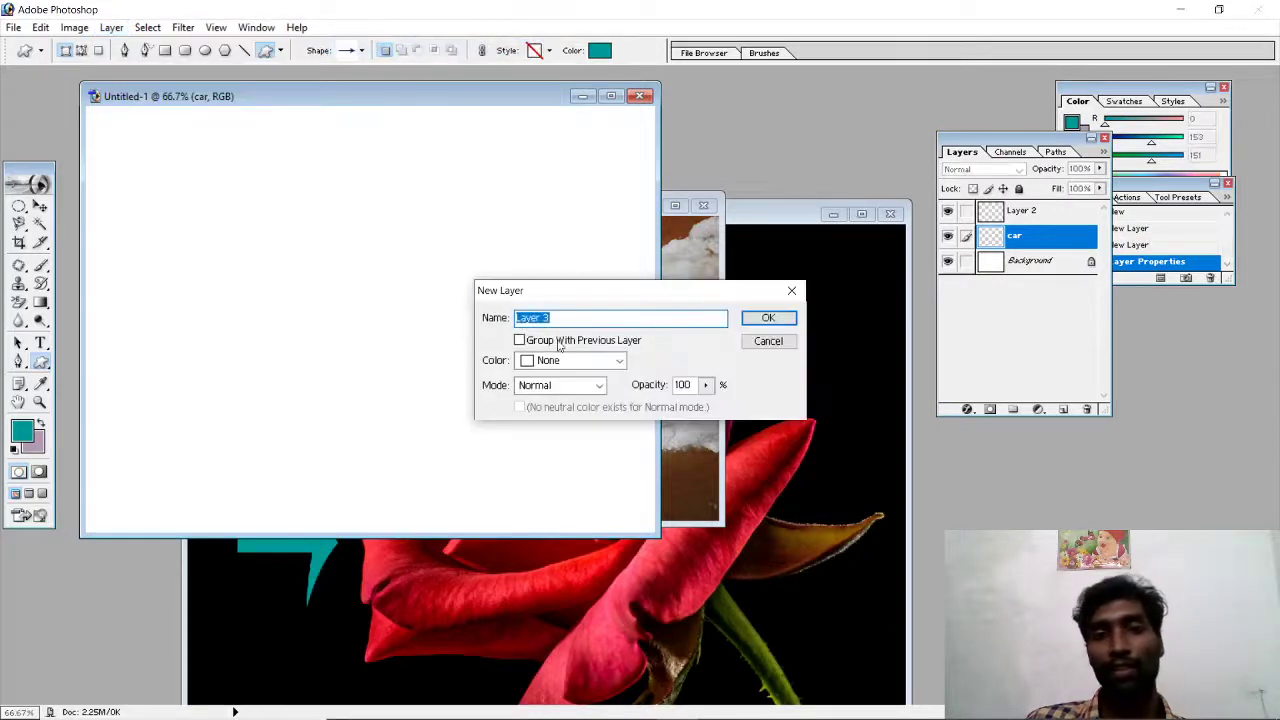
{"action": "left_click", "coordinate": [766, 318]}
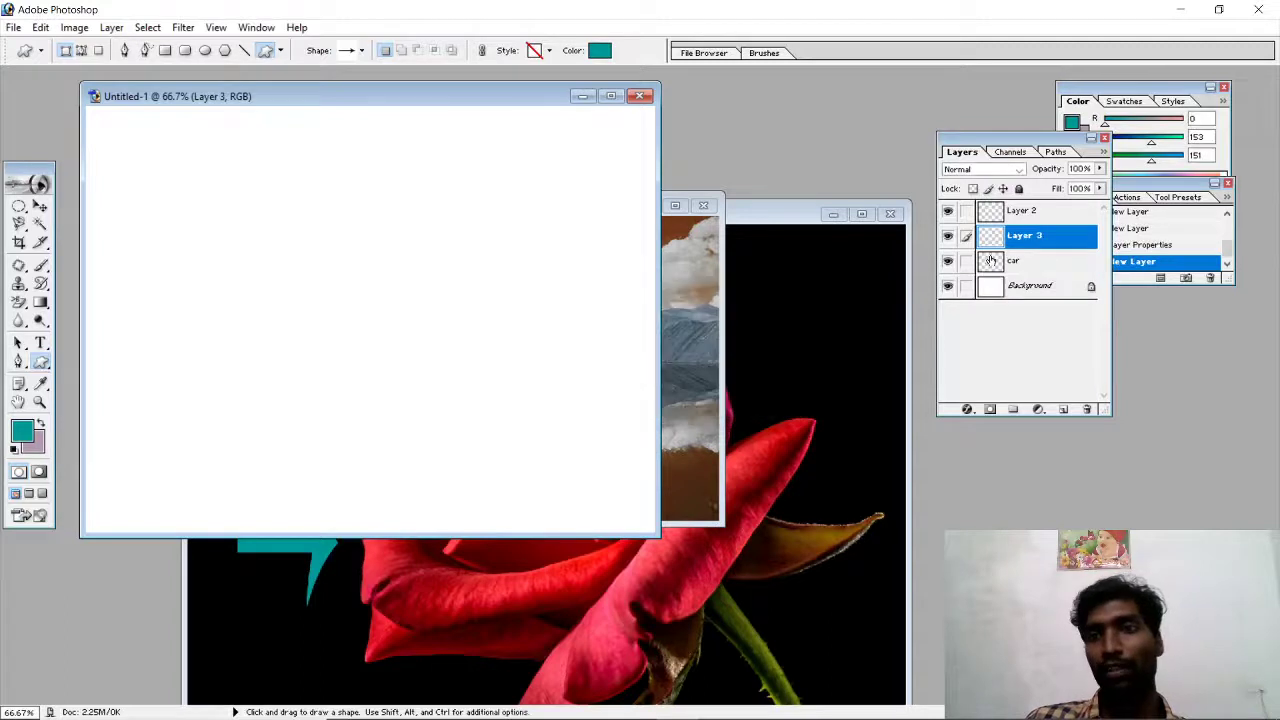
{"action": "double_click", "coordinate": [1022, 236]}
{"action": "type", "text": "tree"}
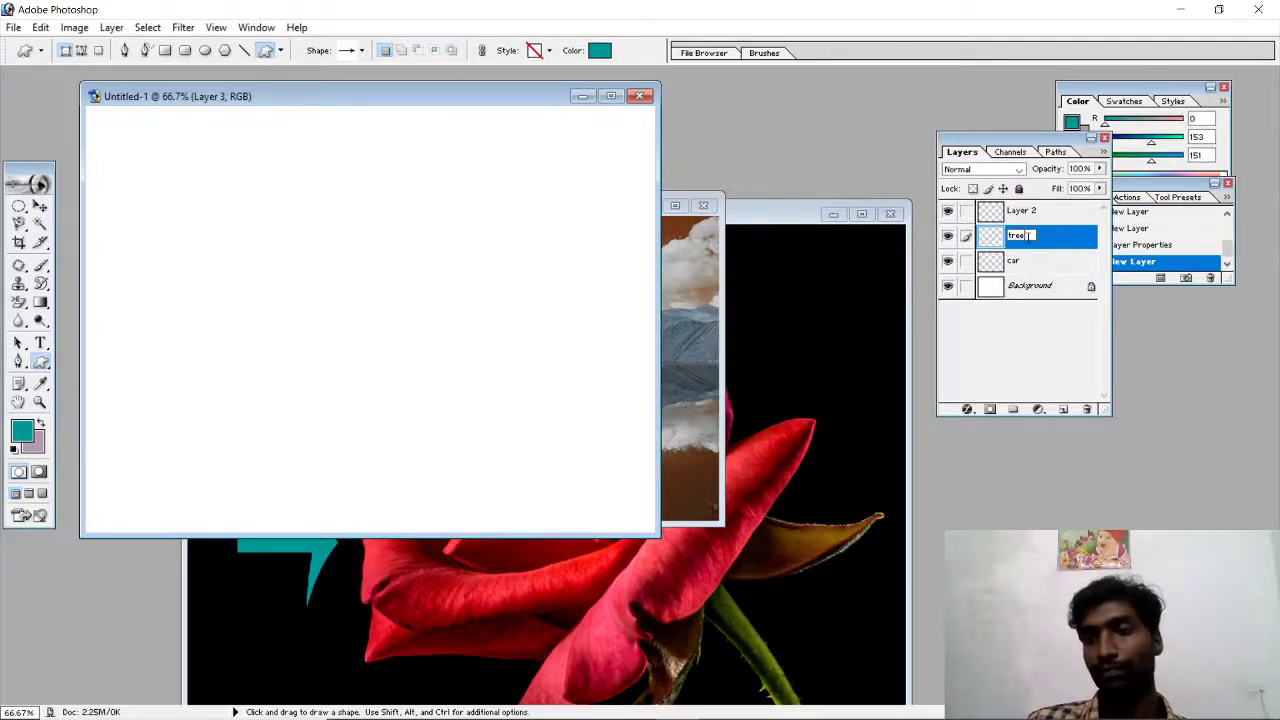
{"action": "key", "text": "Return"}
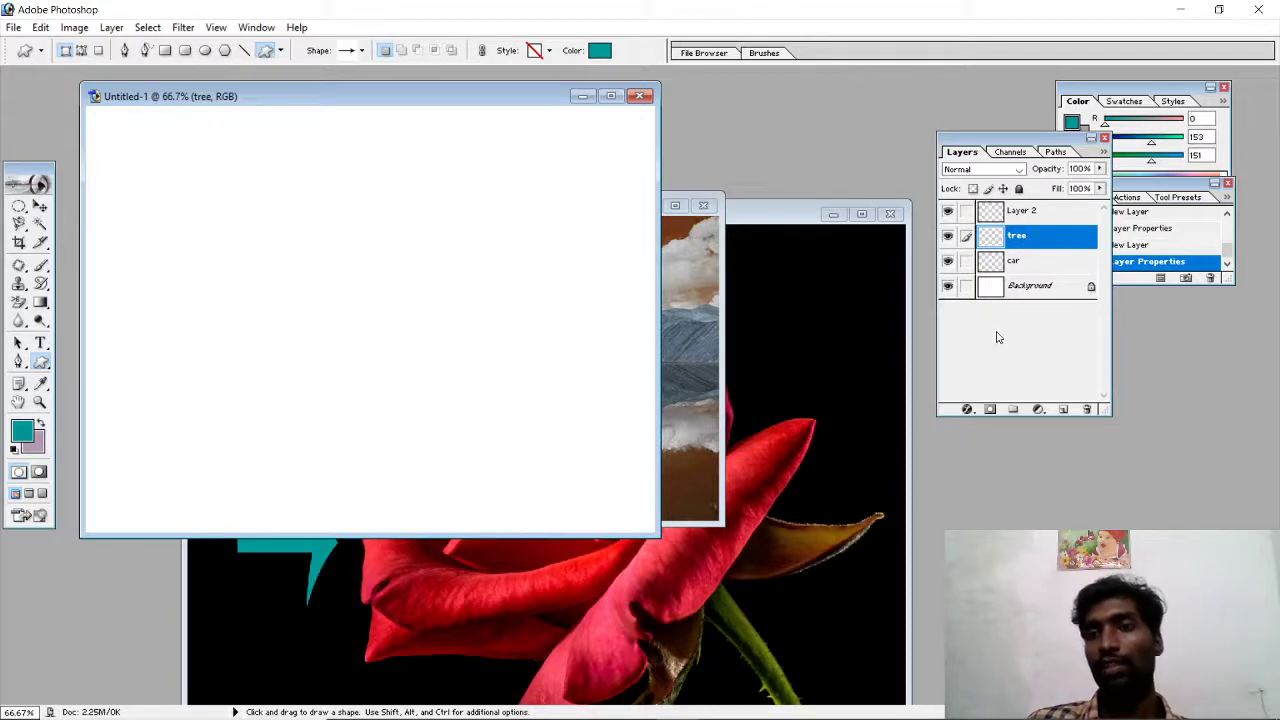
Change the name of the "tree" layer to "tree 1".
{"action": "double_click", "coordinate": [1017, 237]}
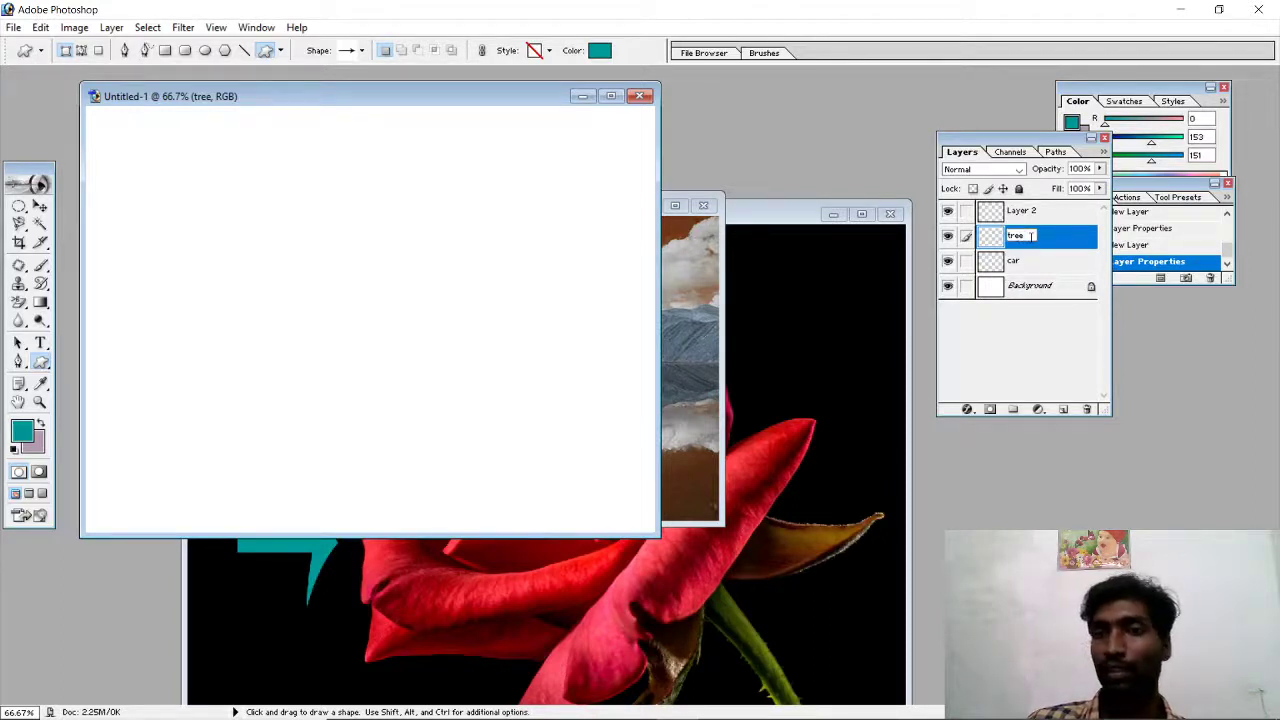
{"action": "type", "text": "1"}
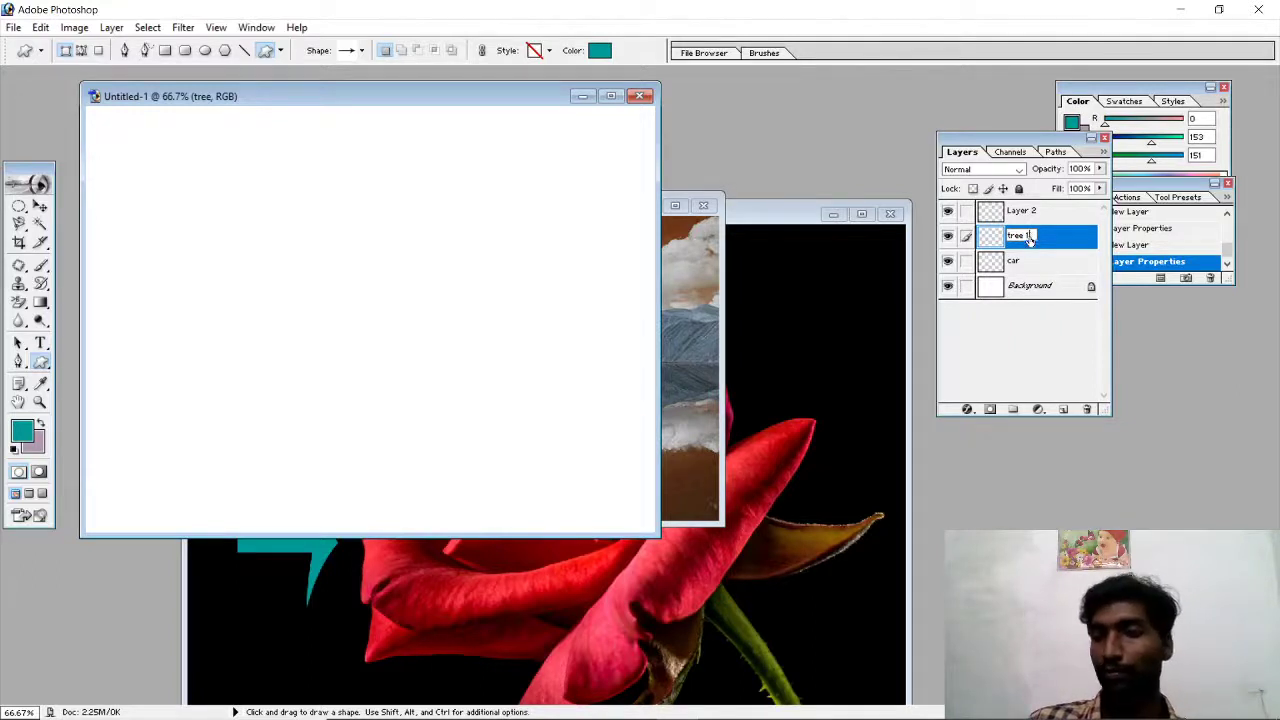
{"action": "key", "text": "Return"}
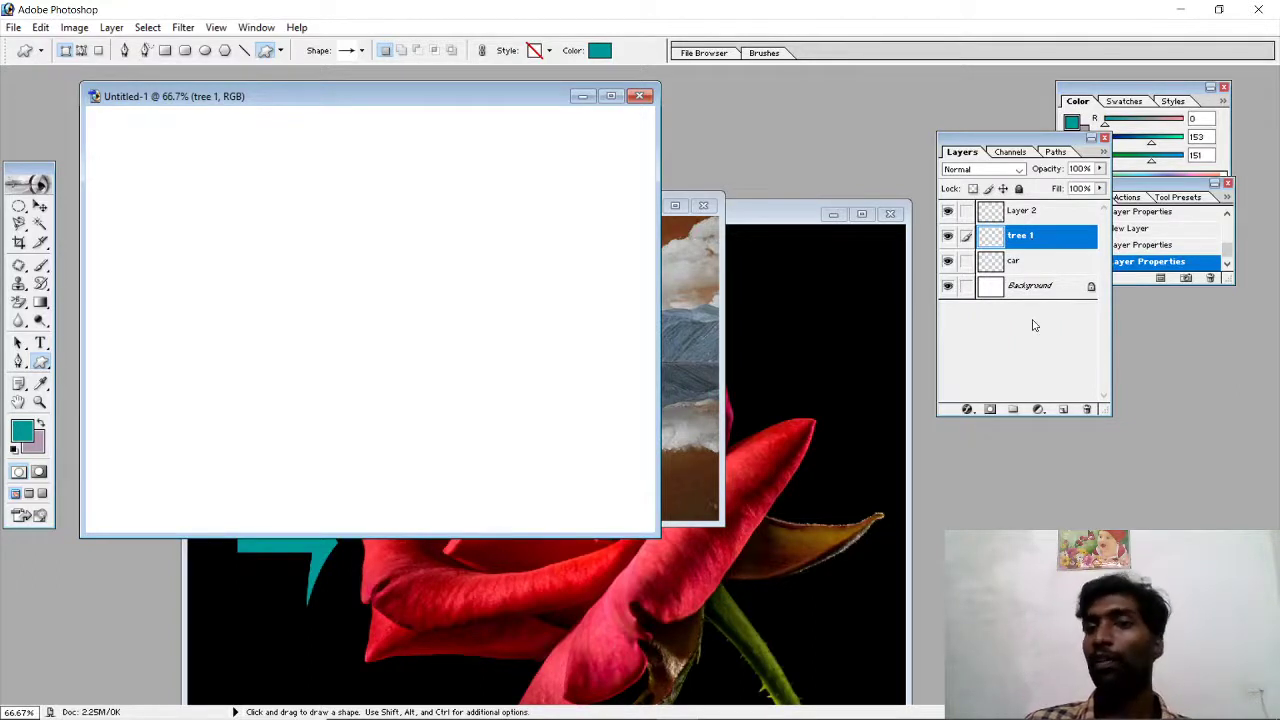
Delete the "tree 1" layer from the document.
{"action": "right_click", "coordinate": [1034, 240]}
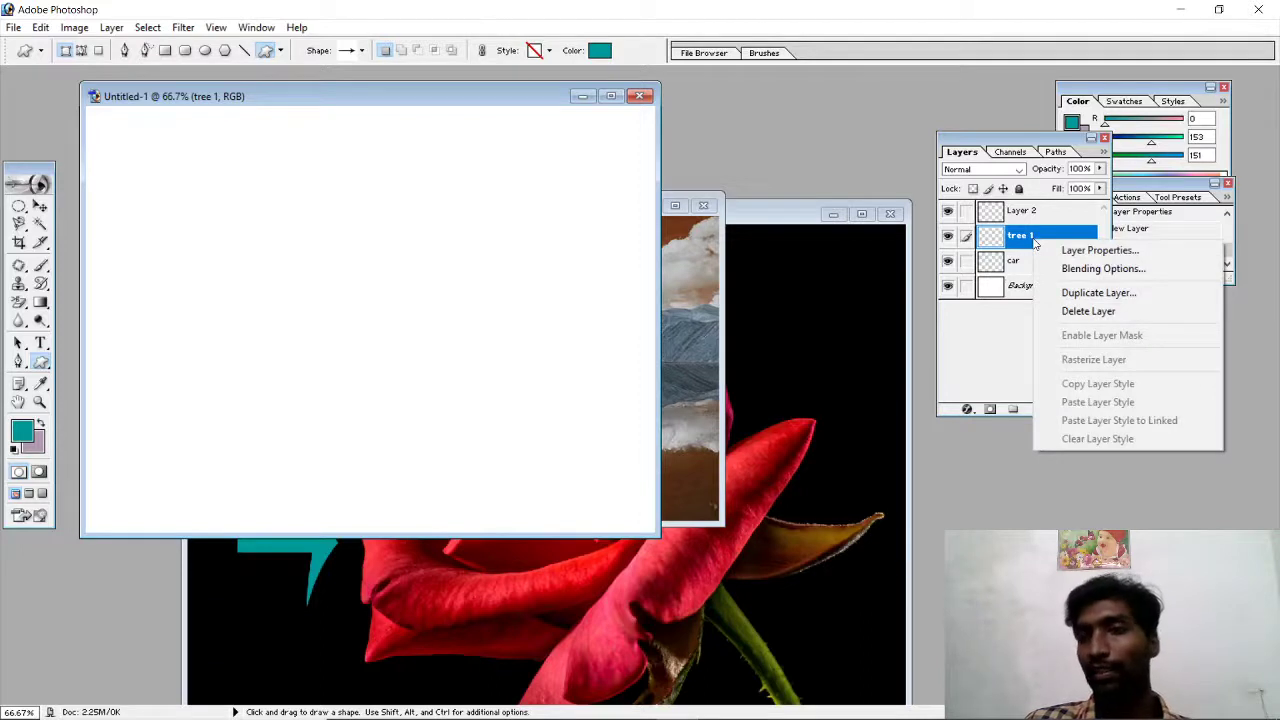
{"action": "left_click", "coordinate": [1078, 311]}
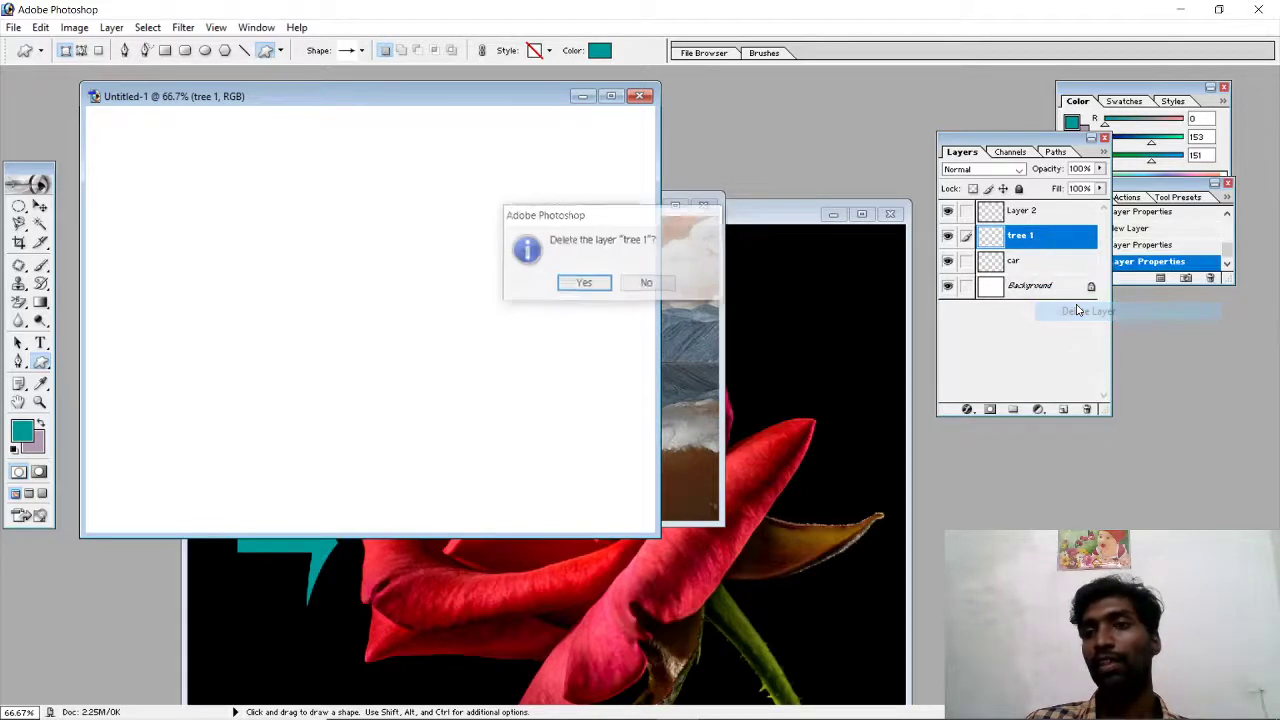
{"action": "left_click", "coordinate": [603, 284]}
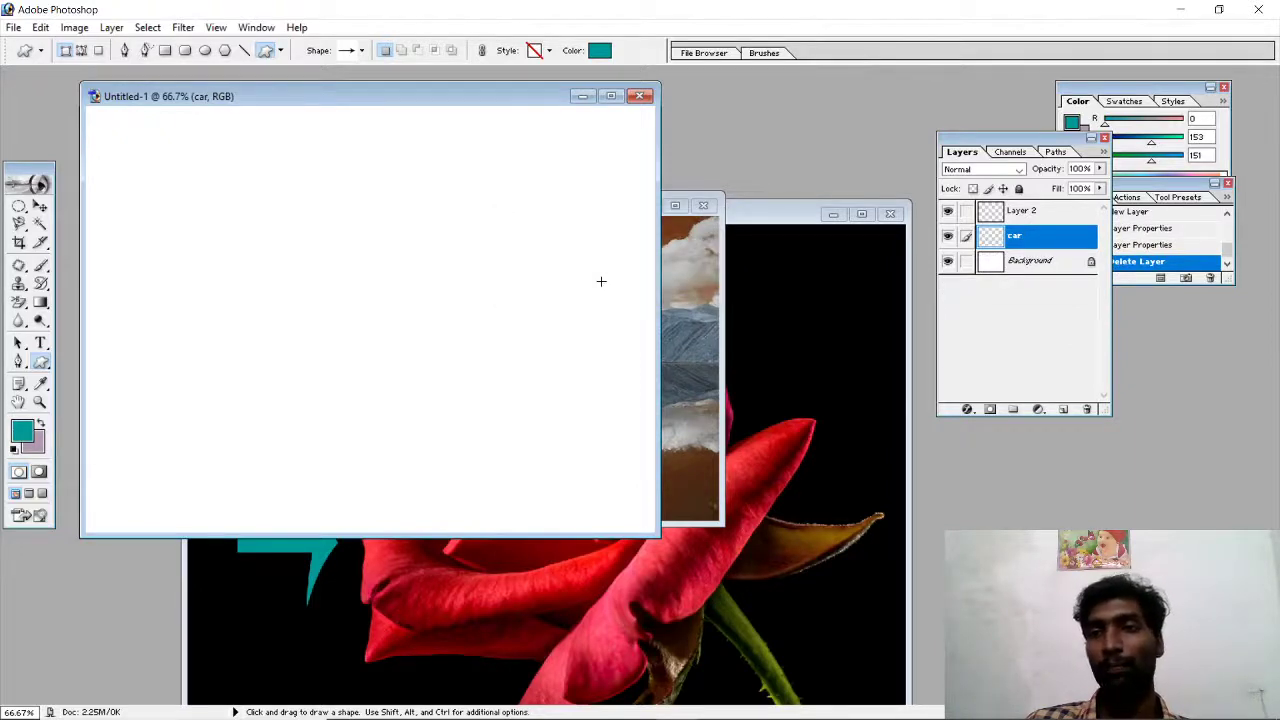
Switch to the textbook PDF in Chrome and read the layer effect and style steps and the chapter's Recap.
{"action": "left_click", "coordinate": [1176, 10]}
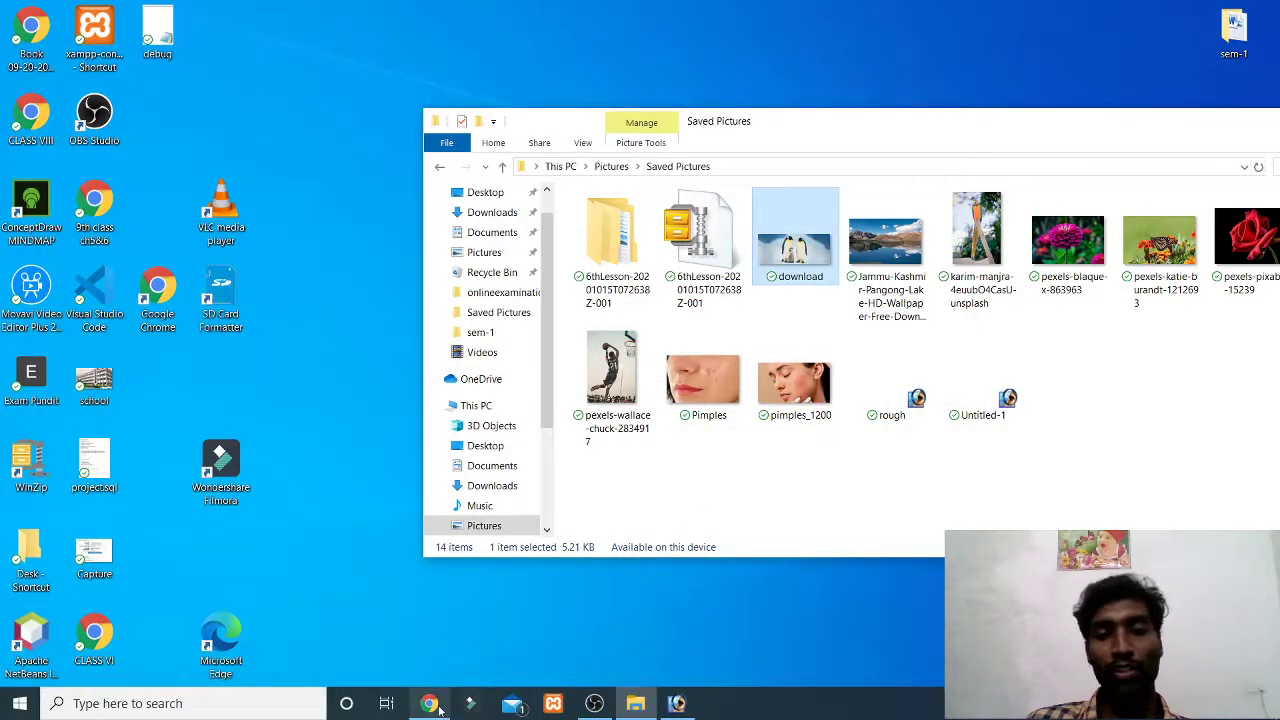
{"action": "left_click", "coordinate": [430, 703]}
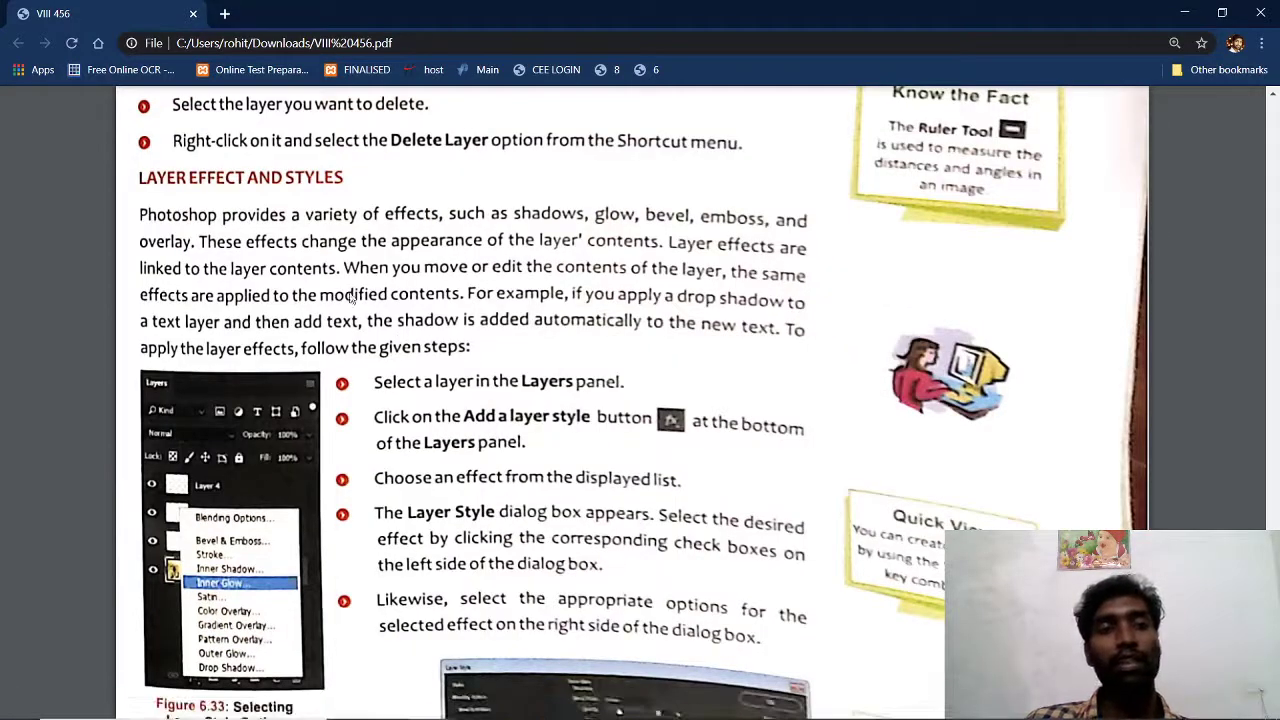
{"action": "scroll", "coordinate": [648, 488], "scroll_direction": "down", "scroll_amount": 2}
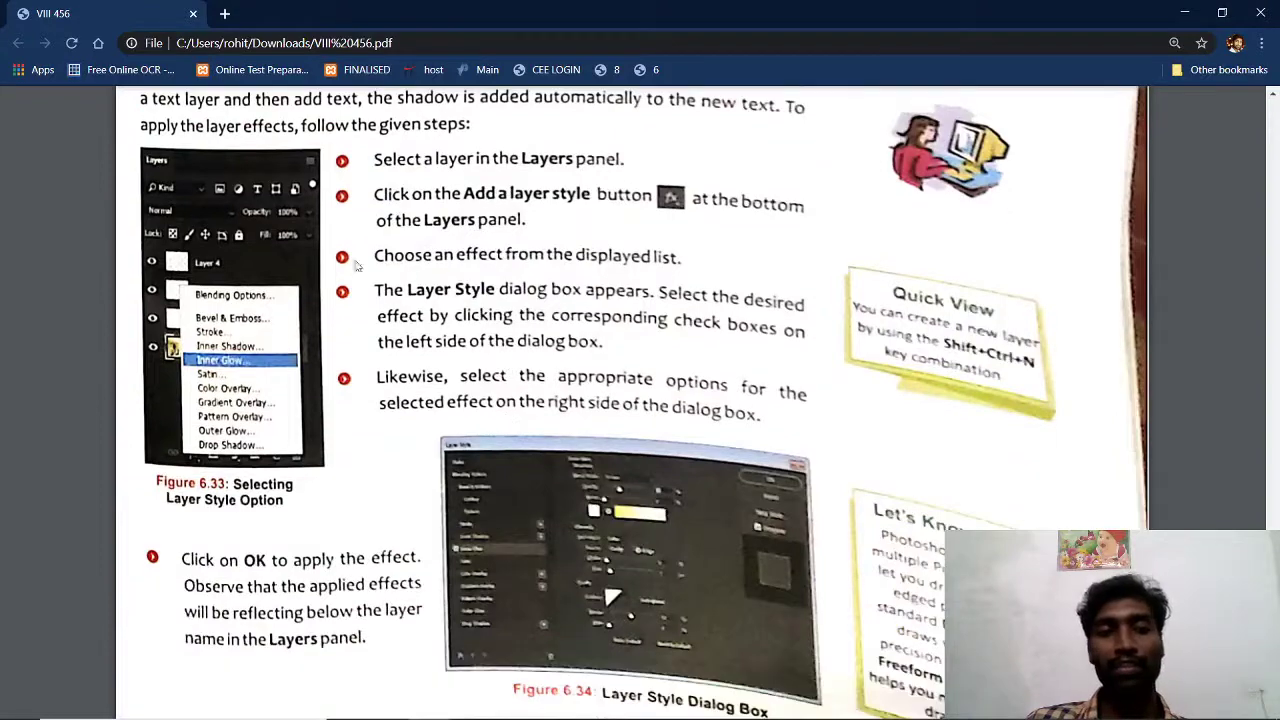
{"action": "scroll", "coordinate": [571, 476], "scroll_direction": "down", "scroll_amount": 7}
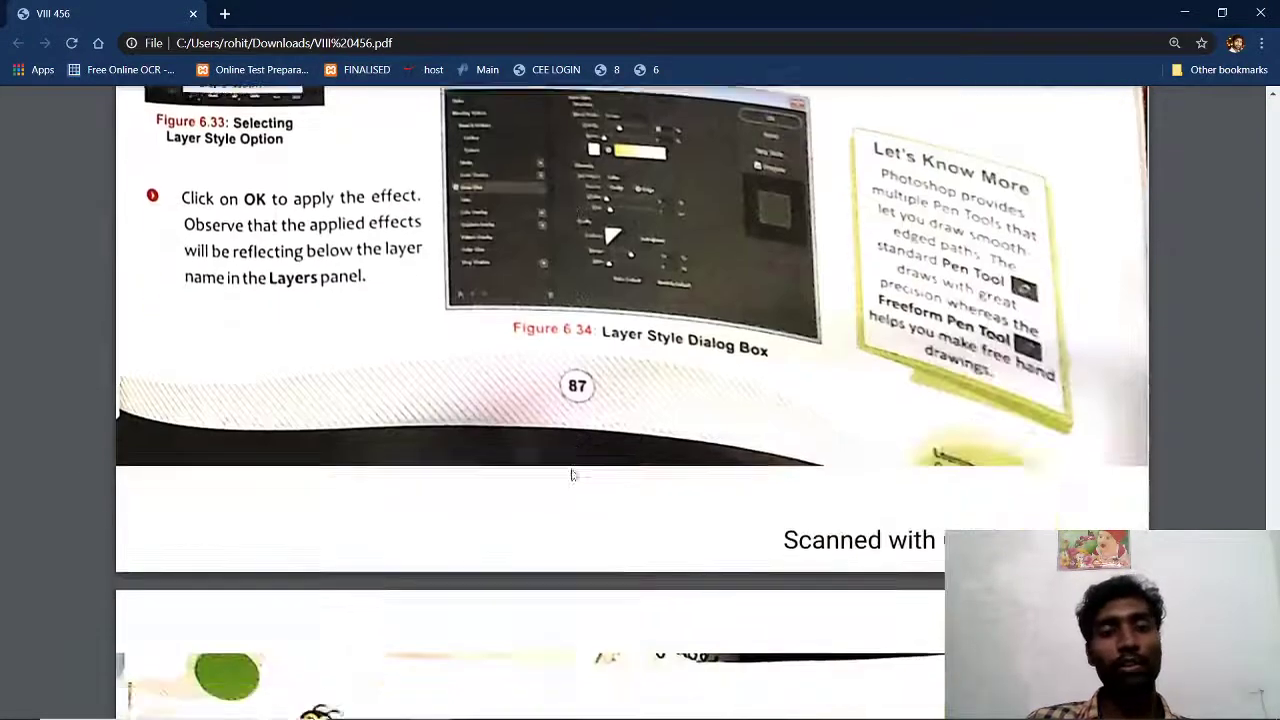
{"action": "scroll", "coordinate": [577, 469], "scroll_direction": "down", "scroll_amount": 3}
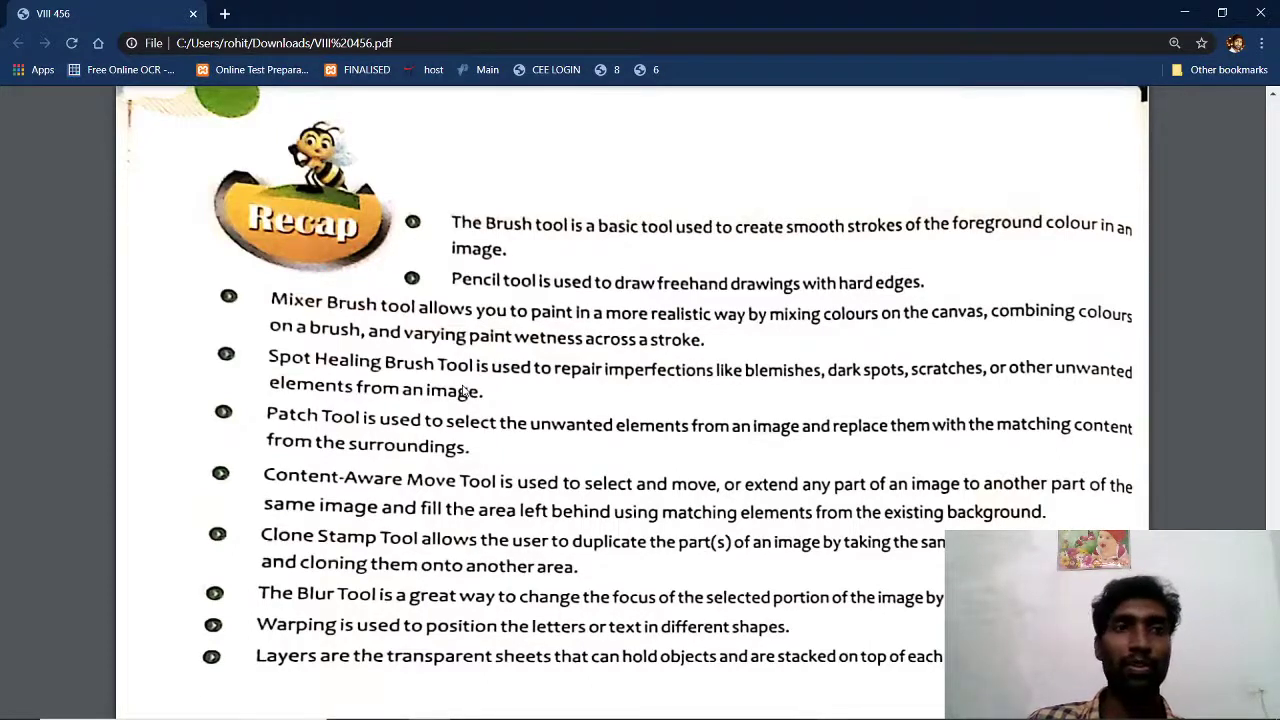
{"action": "scroll", "coordinate": [463, 390], "scroll_direction": "down", "scroll_amount": 4}
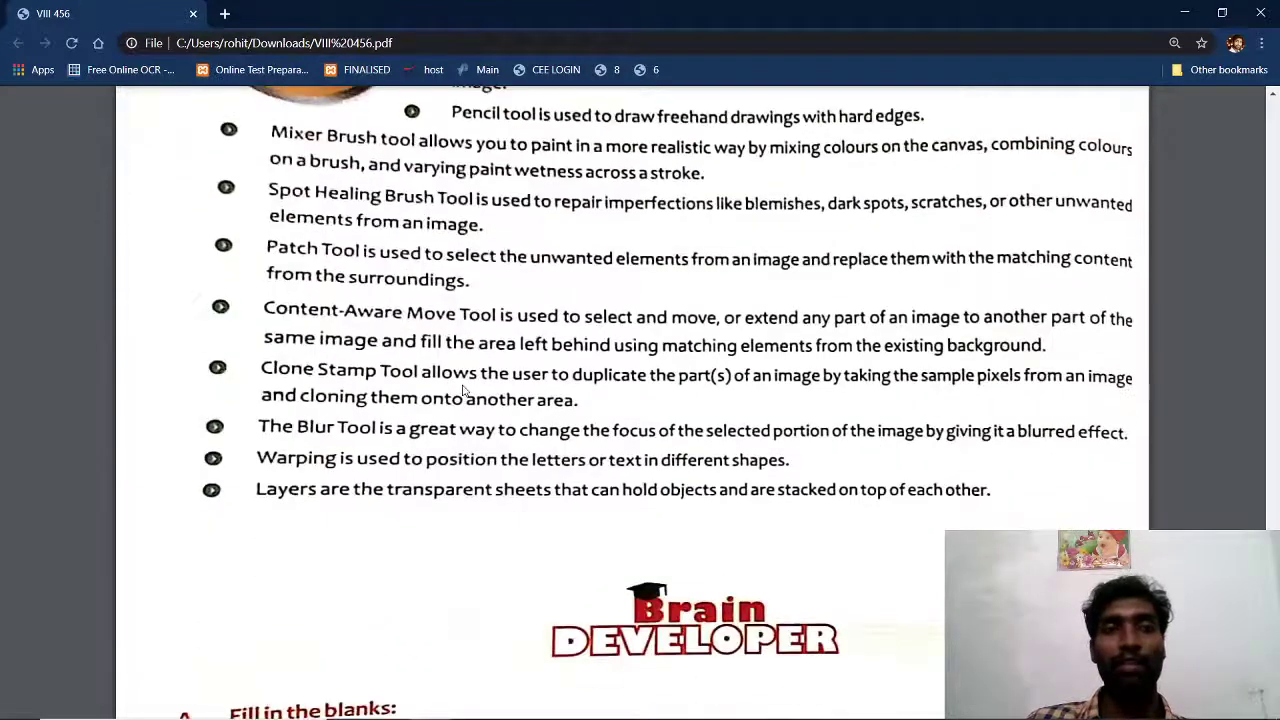